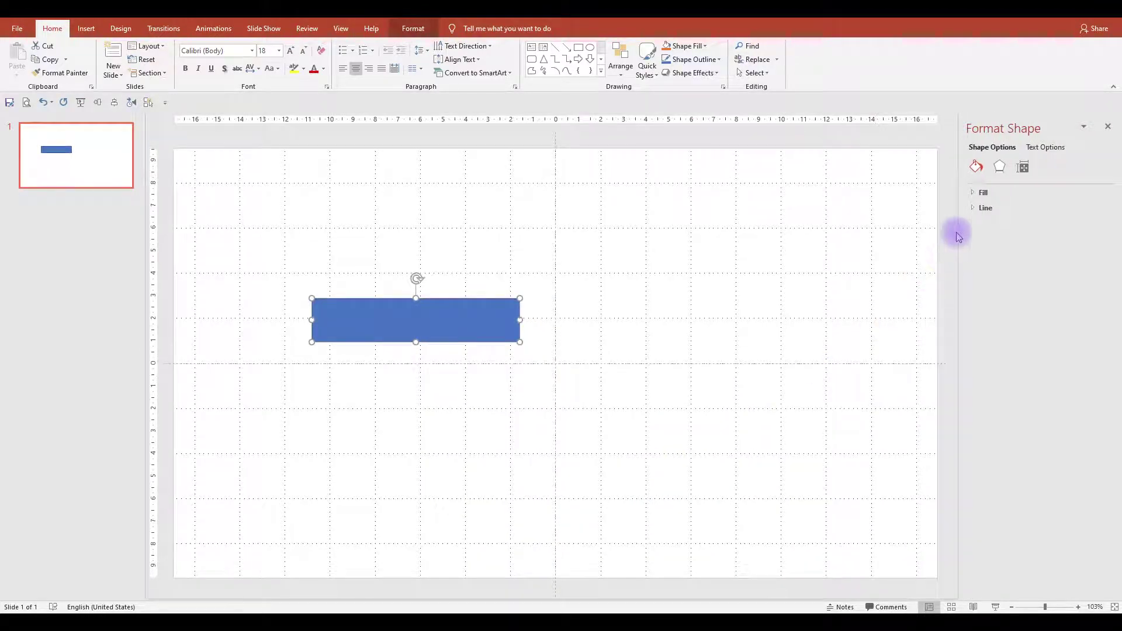
# Remove the blue rectangle's outline and fill it with the standard red color
pyautogui.click(985, 209)
pyautogui.click(996, 226)
pyautogui.click(984, 192)
pyautogui.click(1091, 297)
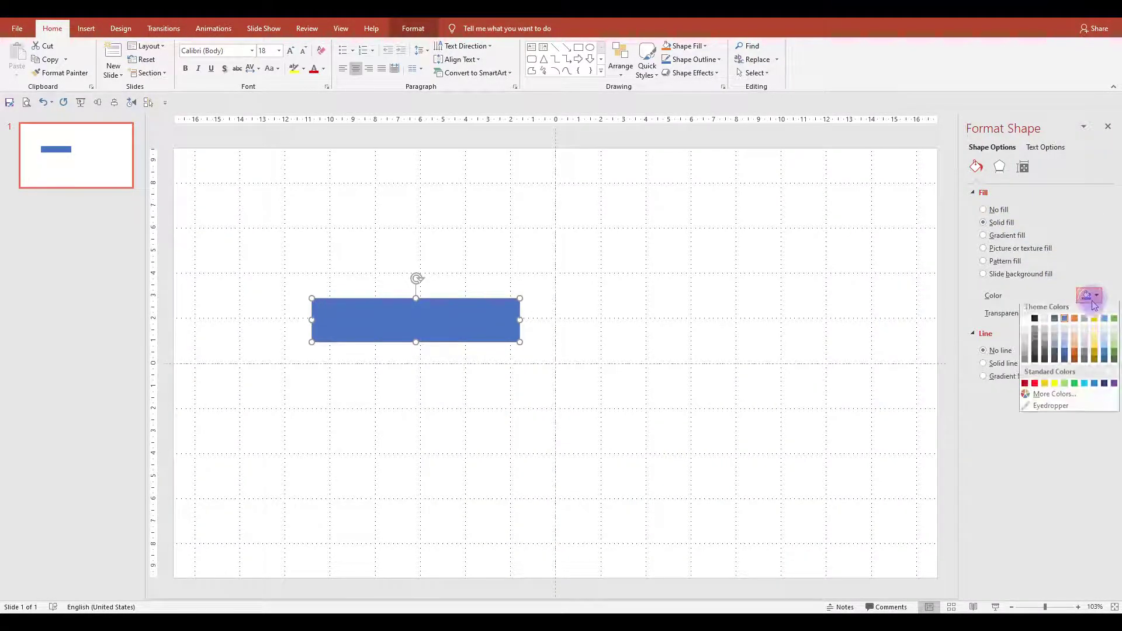
pyautogui.click(1036, 388)
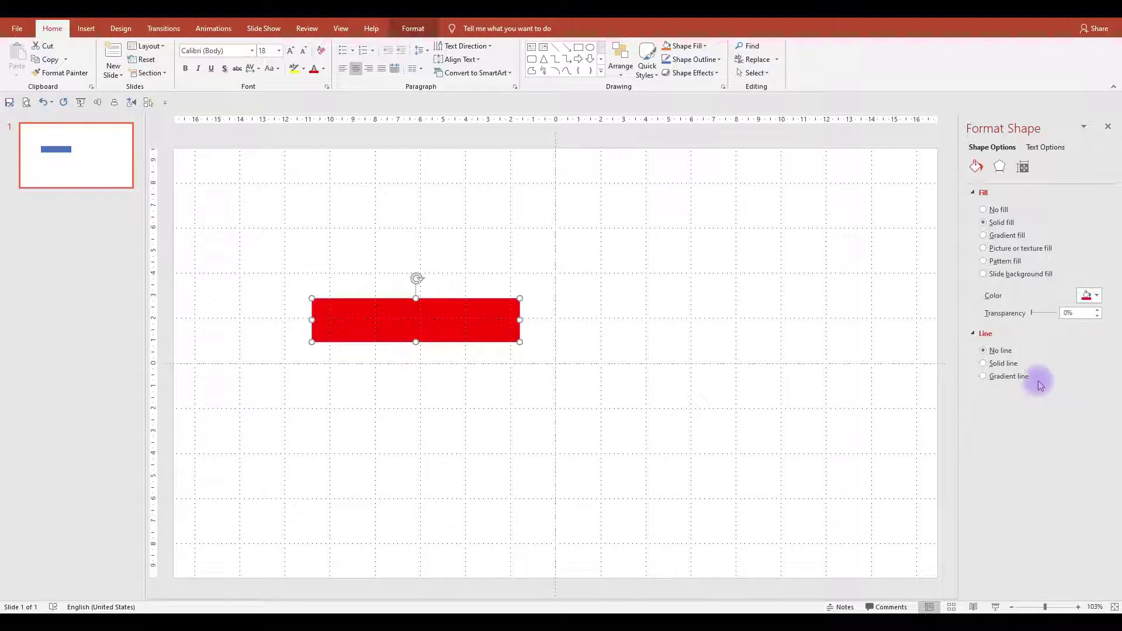
# Set the red rectangle's width to 9 cm and its height to 1 cm
pyautogui.click(1024, 167)
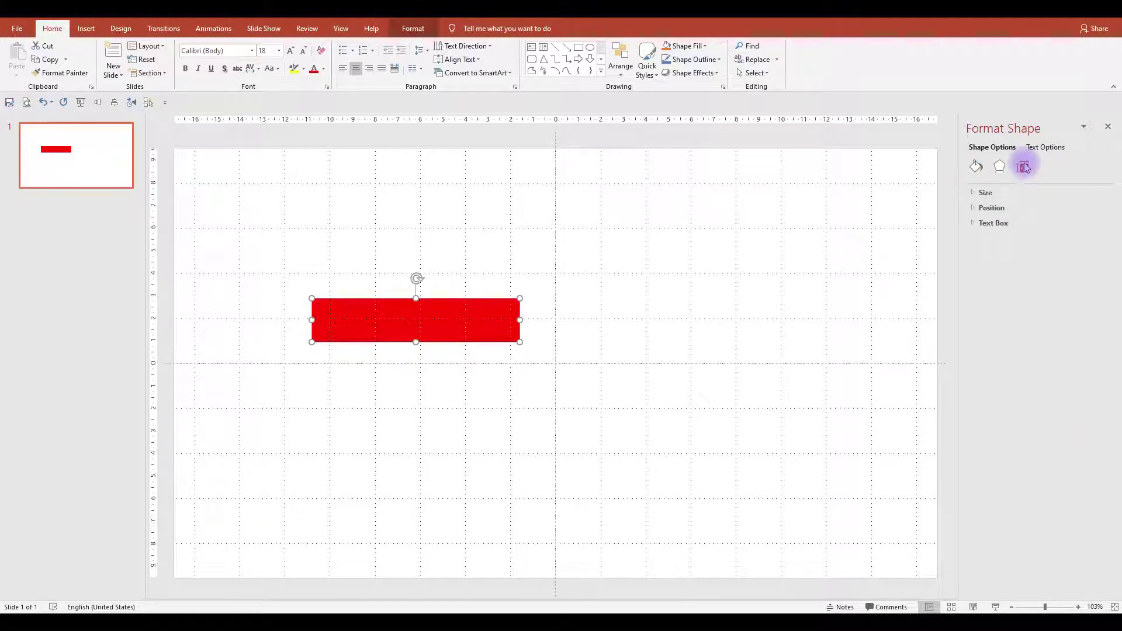
pyautogui.click(996, 192)
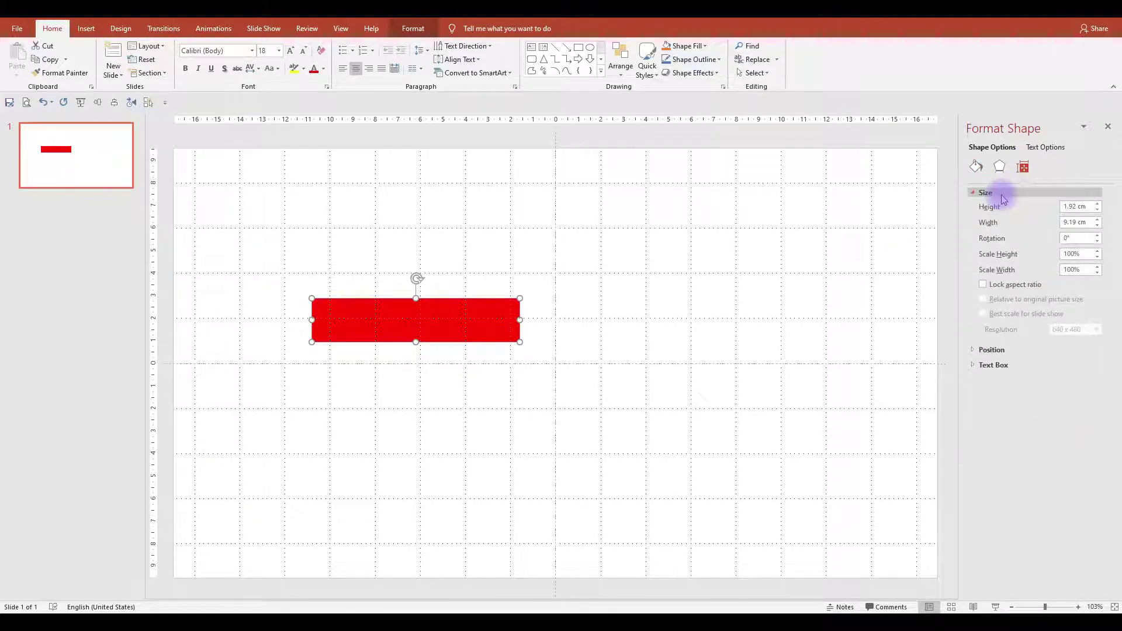
pyautogui.doubleClick(1079, 224)
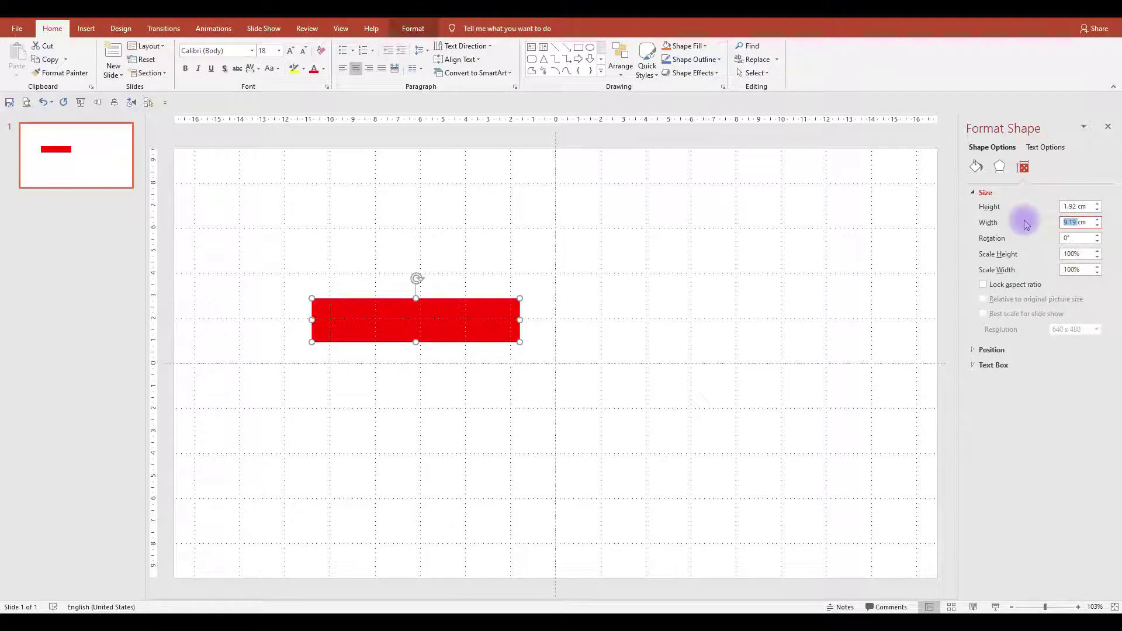
pyautogui.write('9')
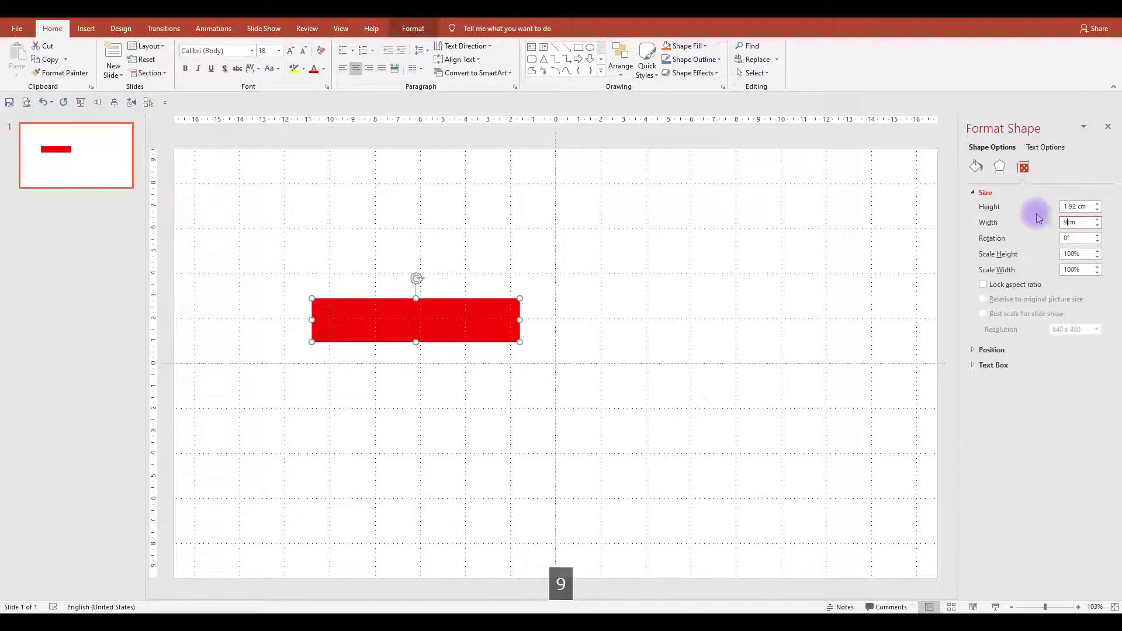
pyautogui.click(1077, 206)
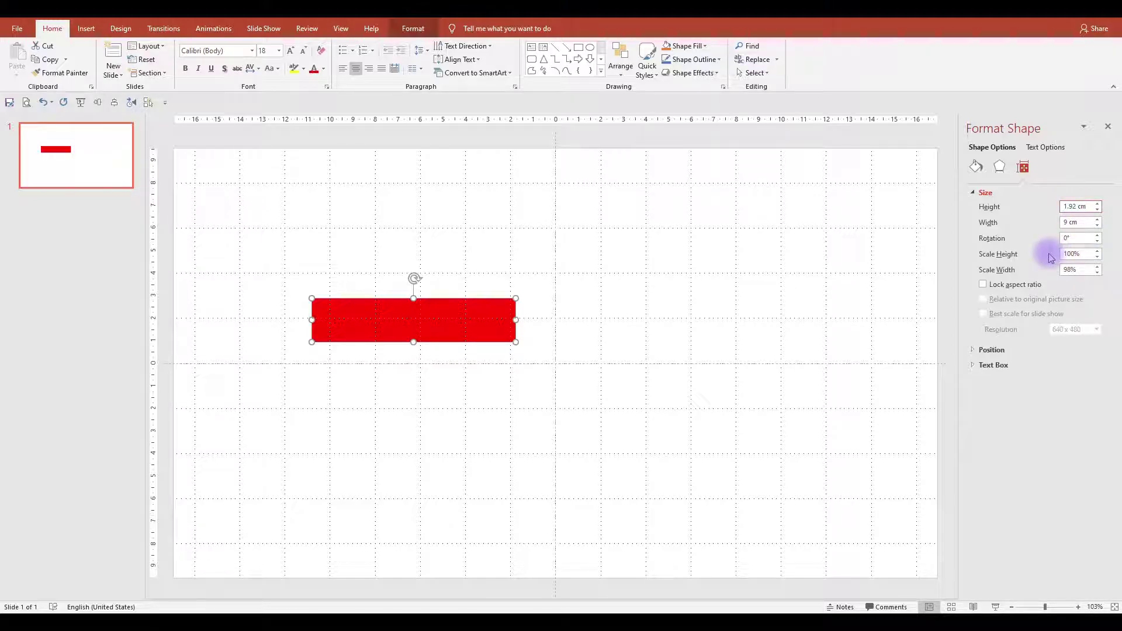
pyautogui.press('BackSpace')
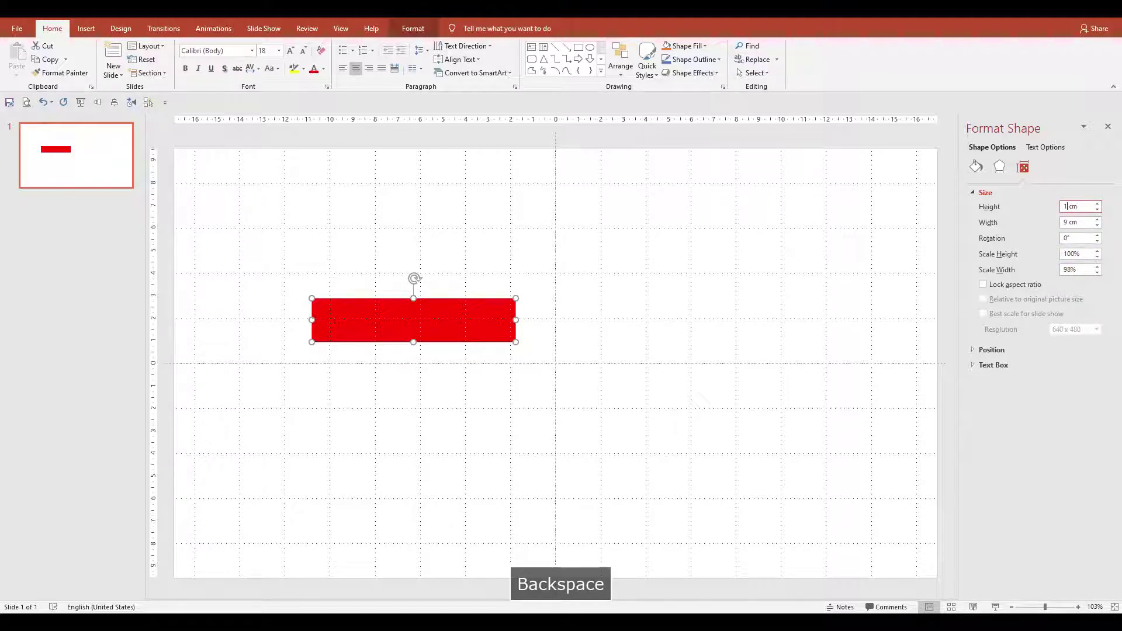
pyautogui.press('Return')
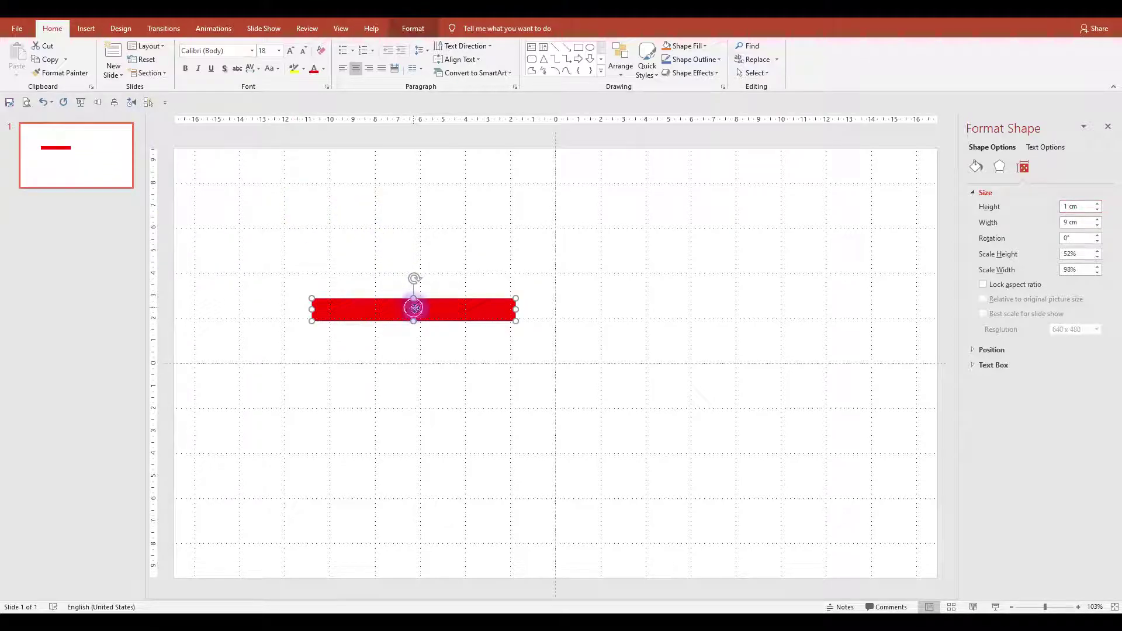
# Move the red bar so its lower edge rests on the horizontal center guide, and center it horizontally on the slide
pyautogui.moveTo(415, 308); pyautogui.dragTo(450, 349)
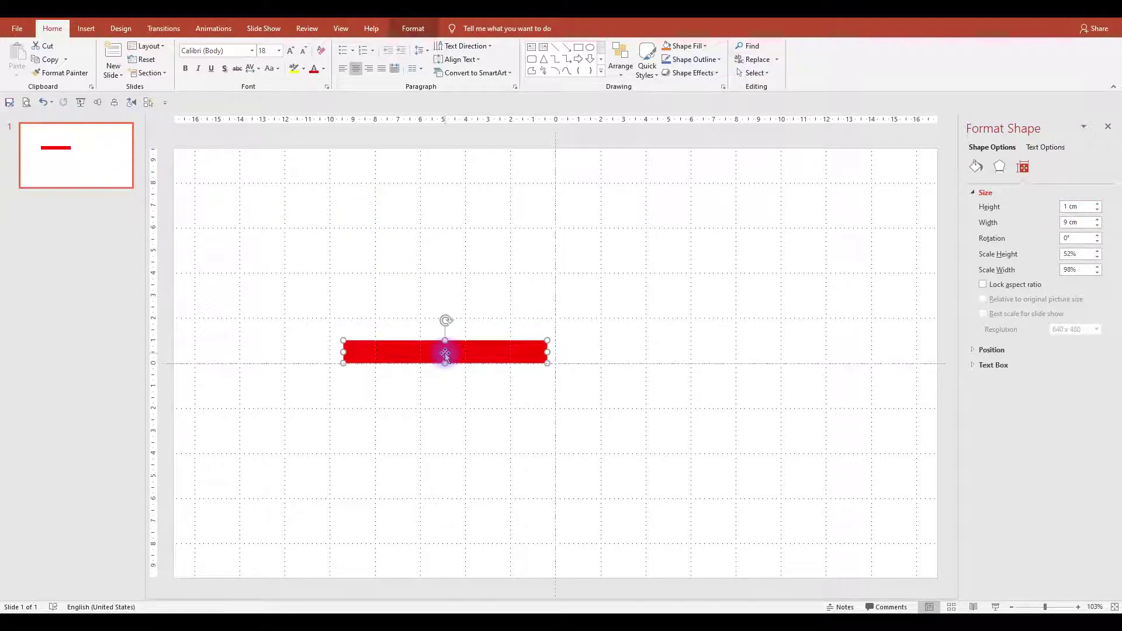
pyautogui.moveTo(441, 352); pyautogui.dragTo(441, 355)
pyautogui.click(115, 104)
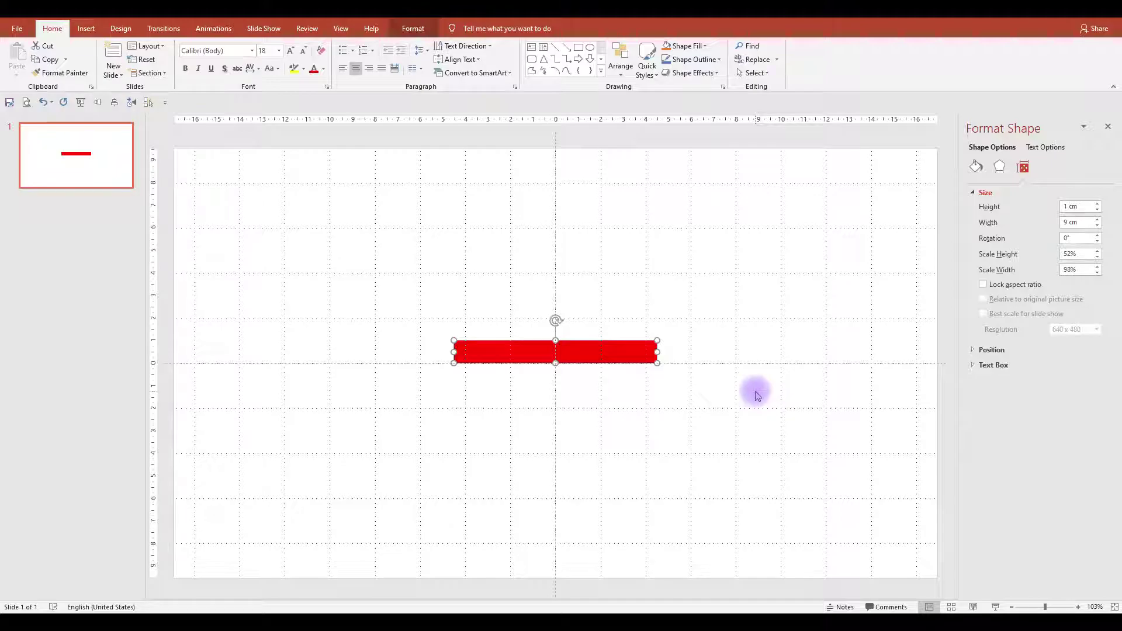
# Duplicate the red bar and set the copy's height to 0.1 cm
pyautogui.hotkey('ctrl', 'd')
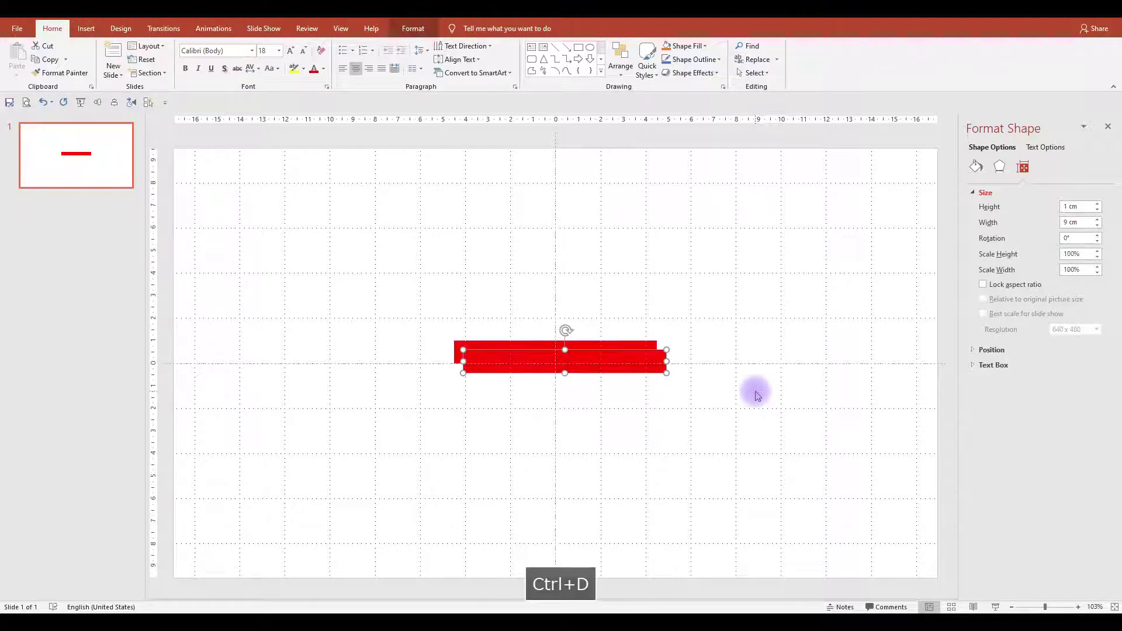
pyautogui.click(1065, 207)
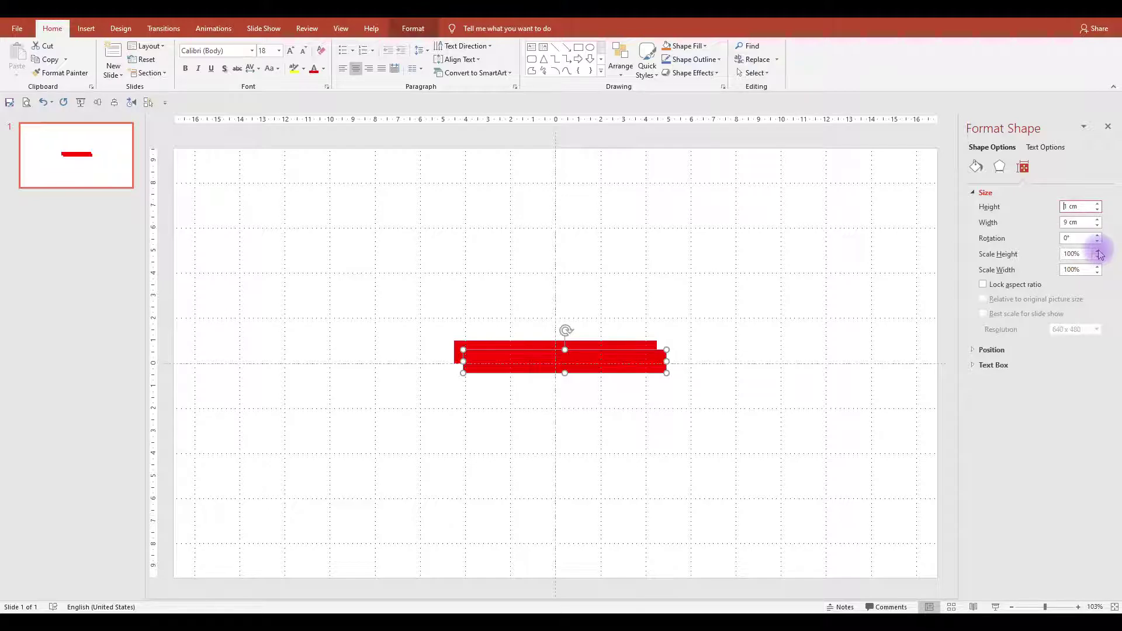
pyautogui.write('0.')
pyautogui.press('Return')
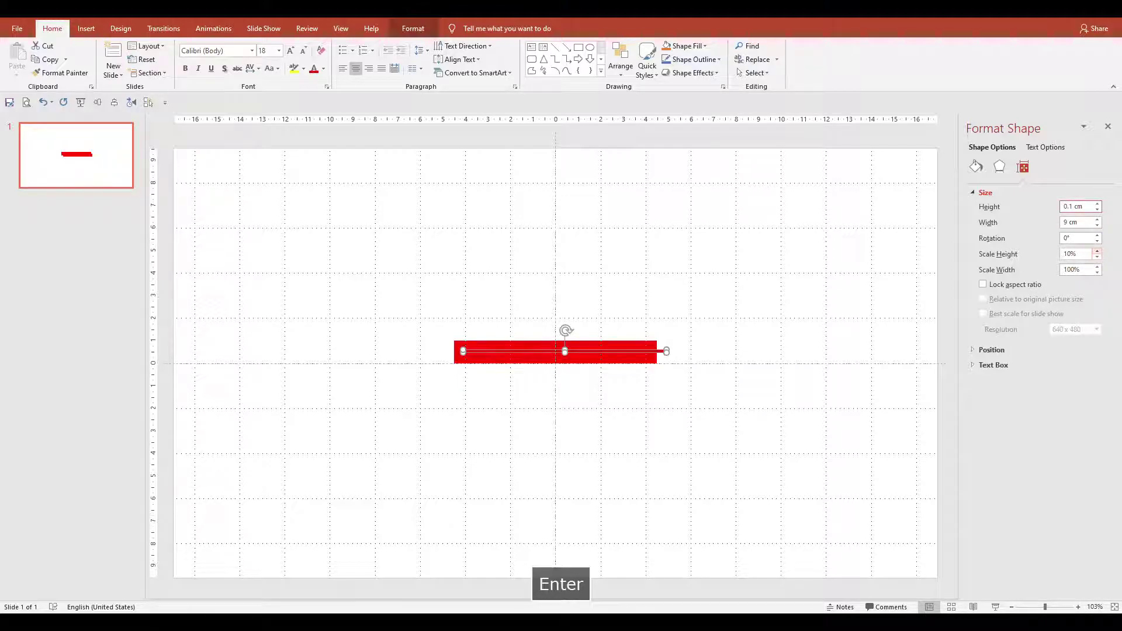
# Fill the thin strip with black
pyautogui.click(977, 167)
pyautogui.click(1090, 295)
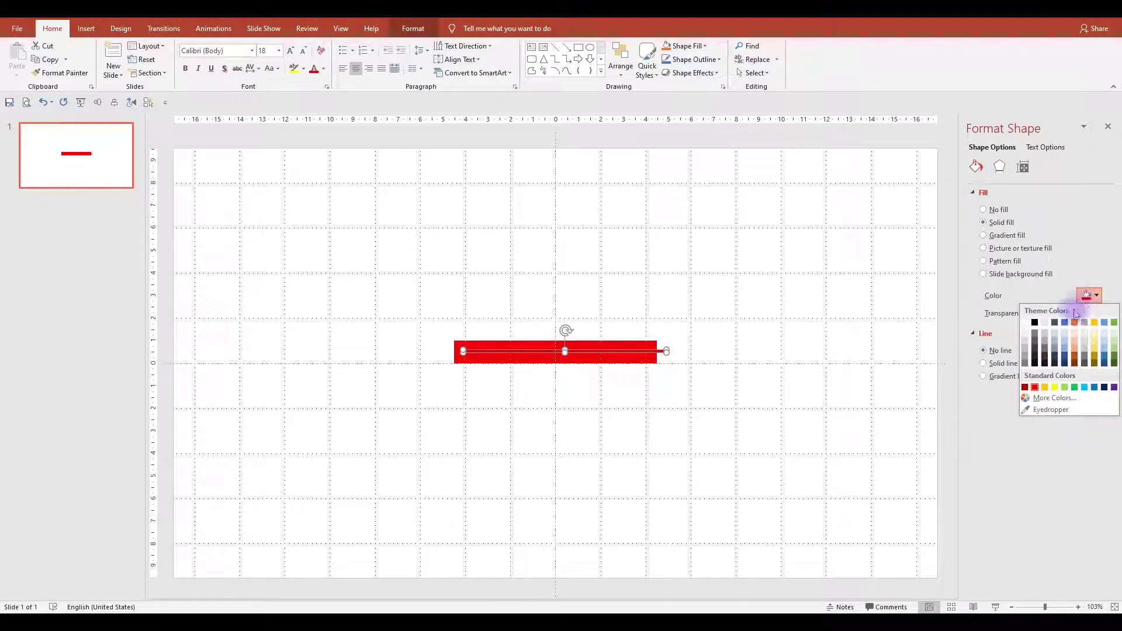
pyautogui.click(1037, 324)
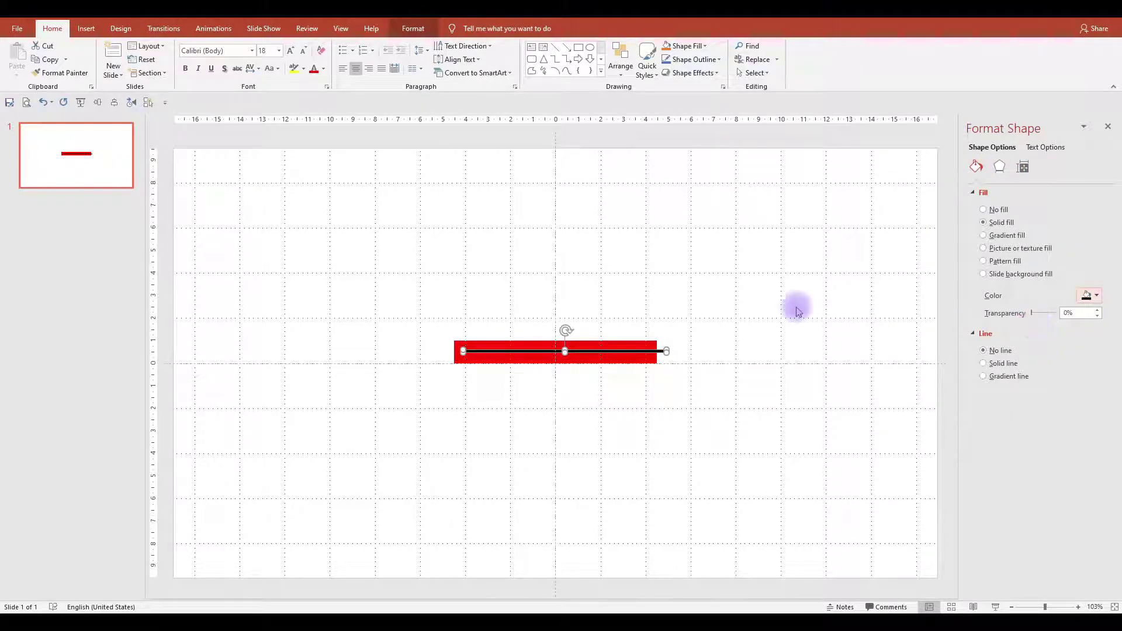
# Duplicate the black strip and fill the copy with the gold theme color
pyautogui.hotkey('ctrl', 'd')
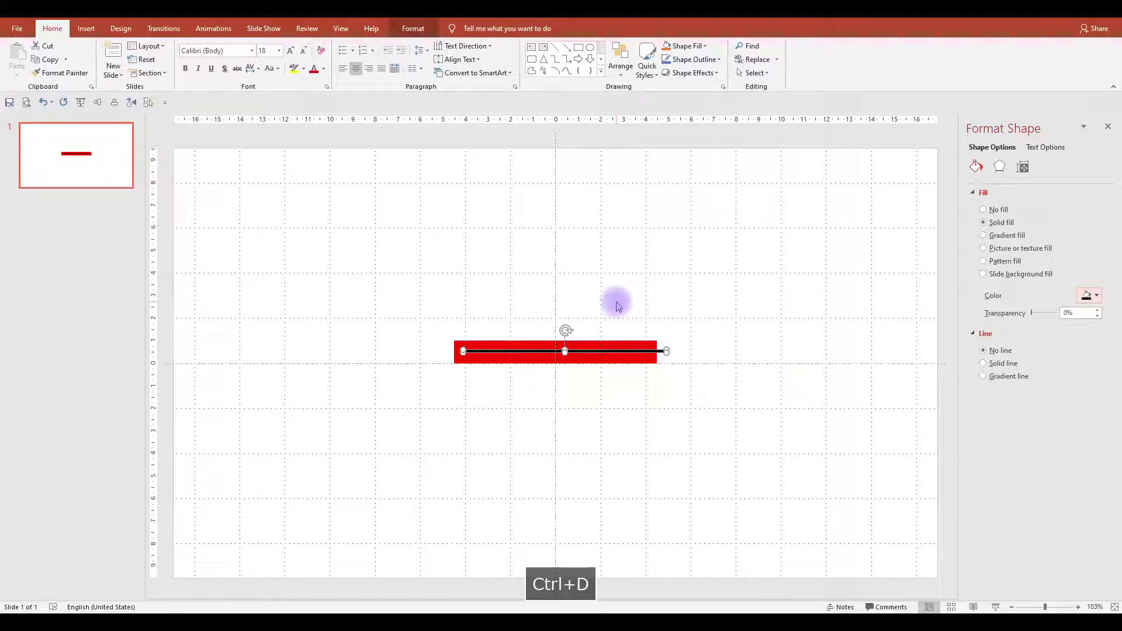
pyautogui.click(606, 352)
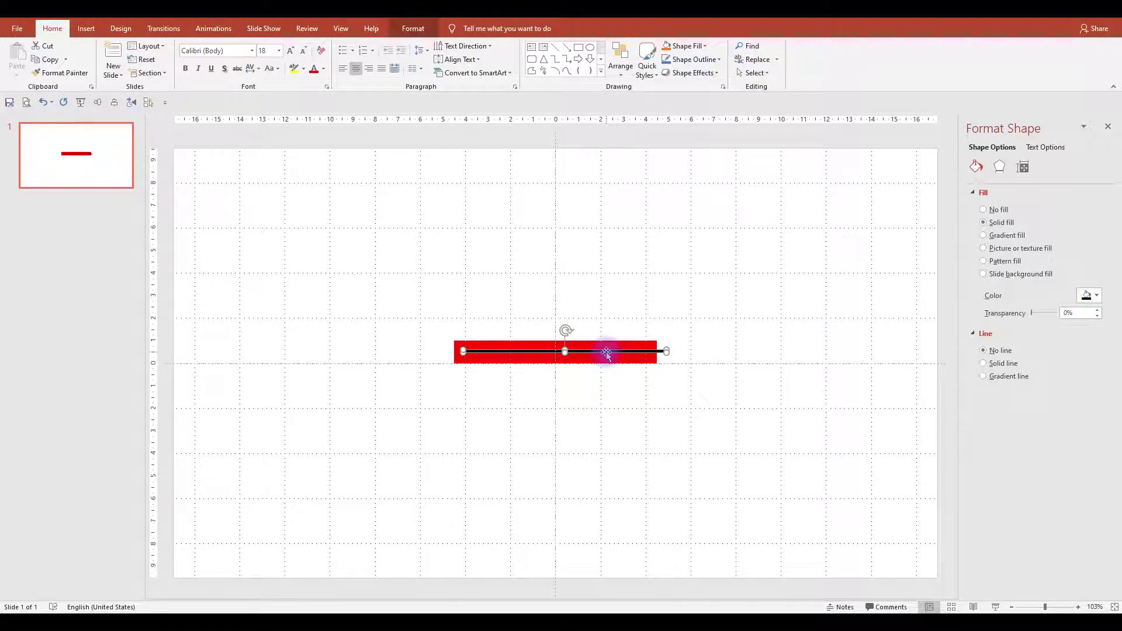
pyautogui.hotkey('ctrl', 'd')
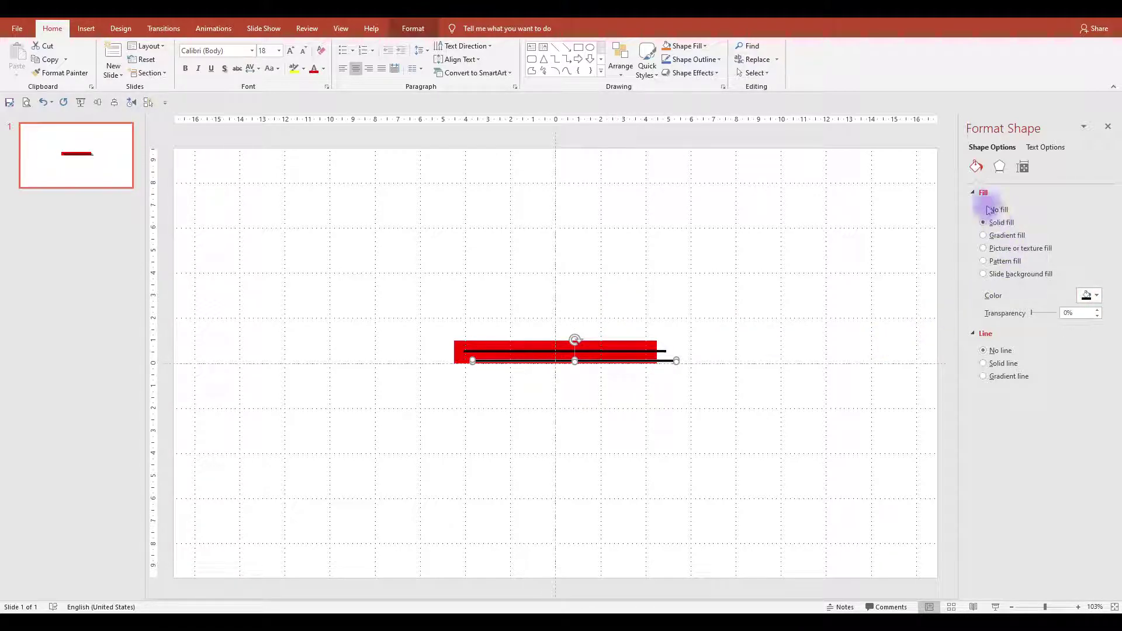
pyautogui.click(1091, 297)
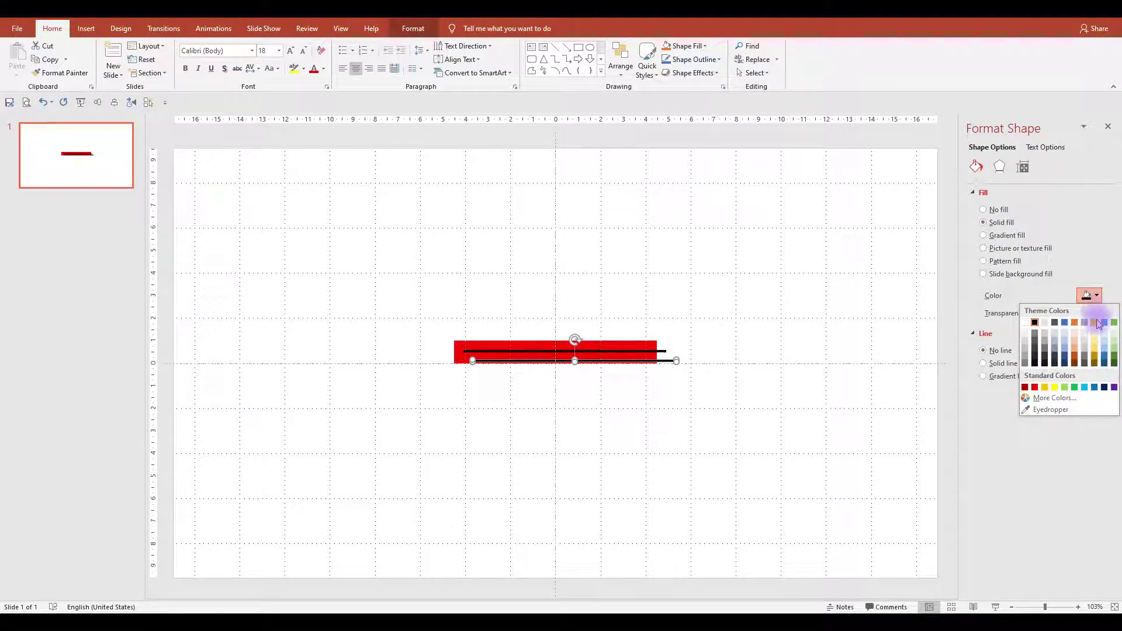
pyautogui.click(1095, 322)
# Set the gold strip's width to 1 cm
pyautogui.click(1024, 169)
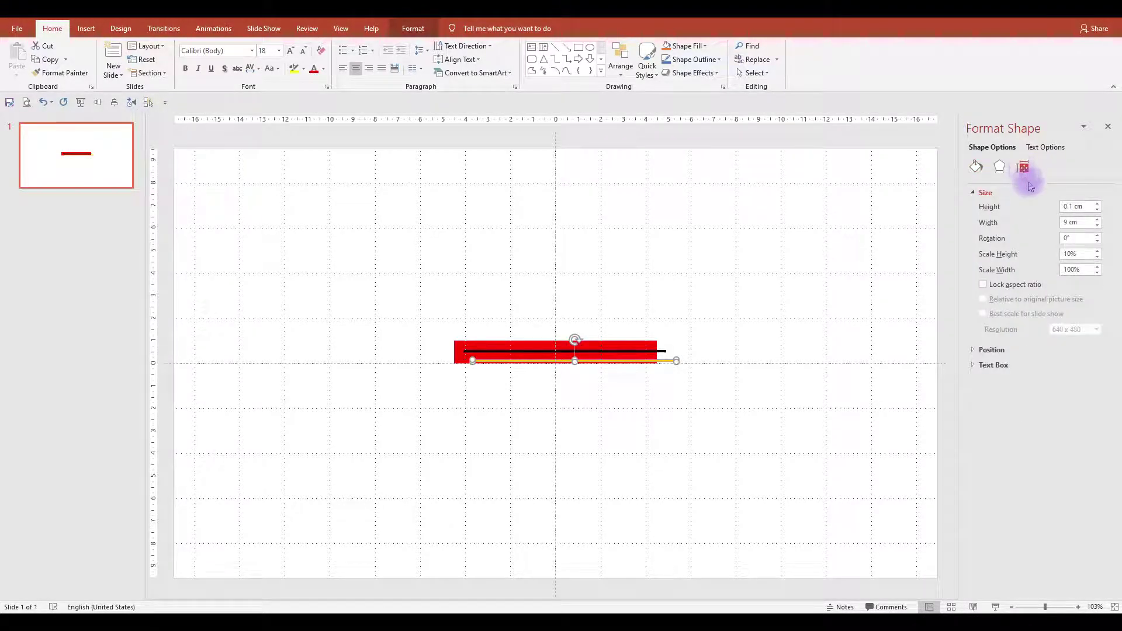
pyautogui.doubleClick(1074, 208)
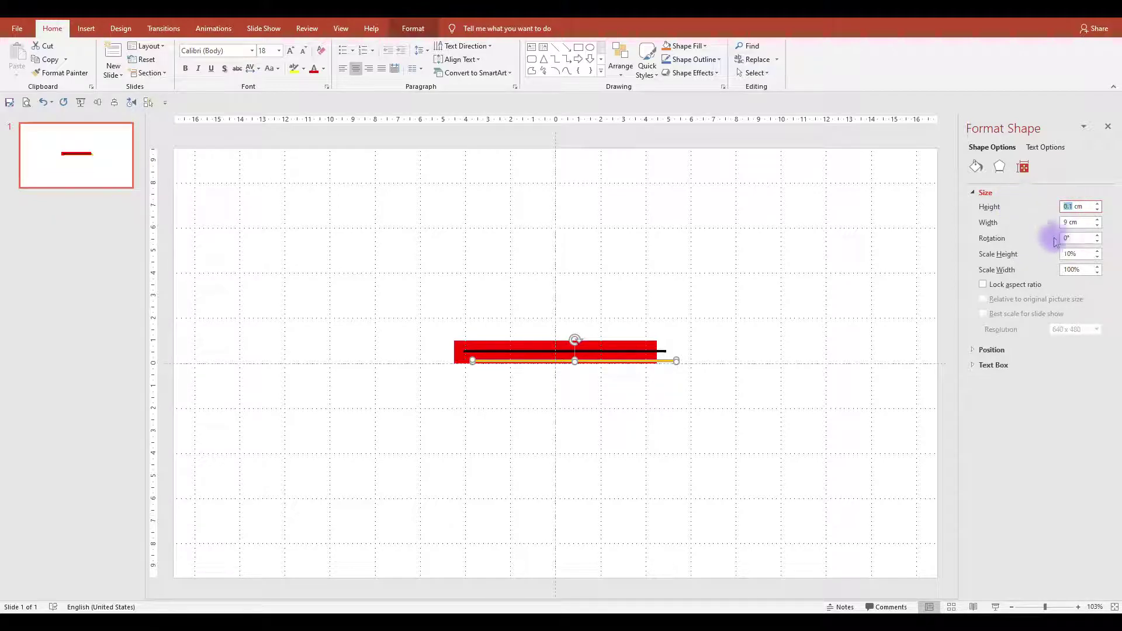
pyautogui.click(1076, 238)
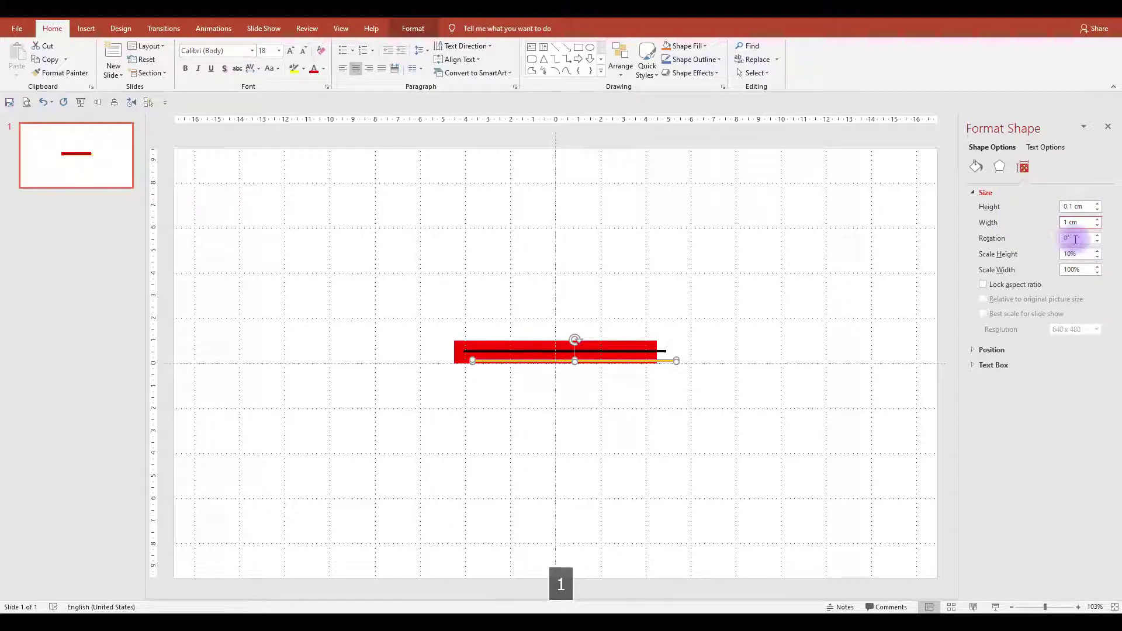
# Place the gold strip outside the red bar's upper-left corner, and move the black strip one strip height below the bar's upper edge, flush with its left edge
pyautogui.scroll(5, 508, 345)
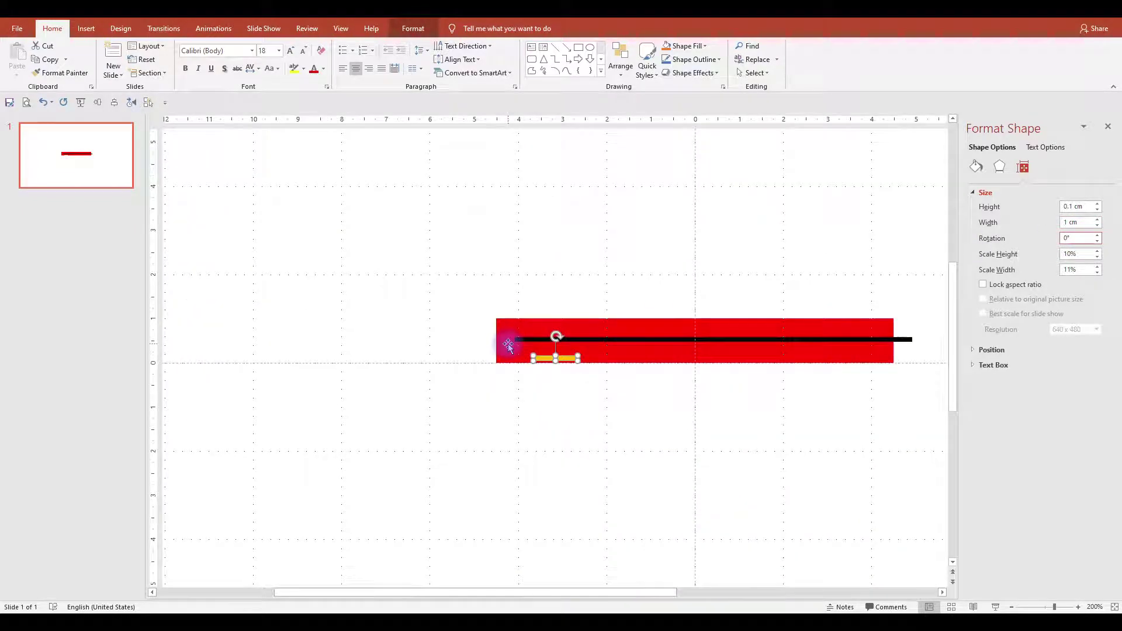
pyautogui.scroll(3, 508, 345)
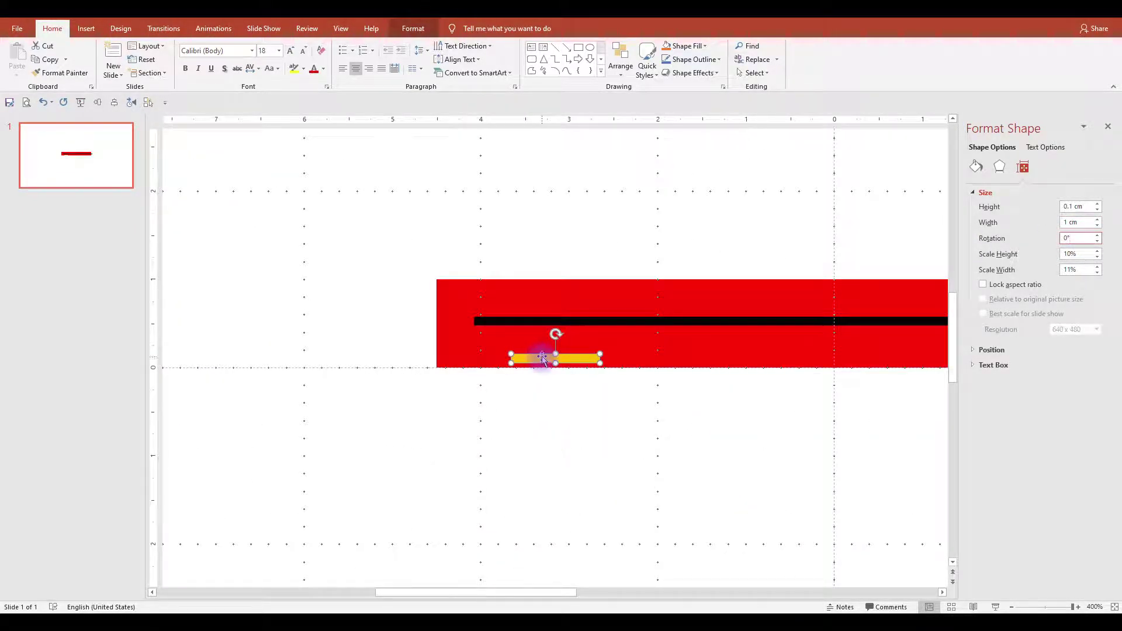
pyautogui.moveTo(540, 359); pyautogui.dragTo(359, 285)
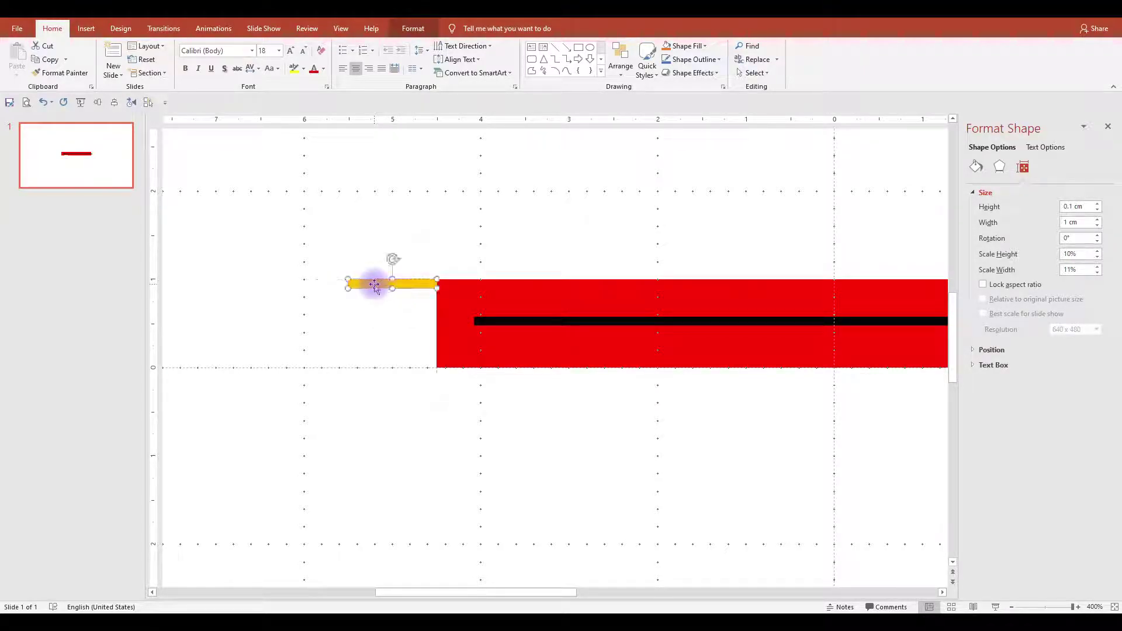
pyautogui.moveTo(497, 322); pyautogui.dragTo(457, 294)
# Subtract the black strip from the red bar with Merge Shapes
pyautogui.click(542, 319)
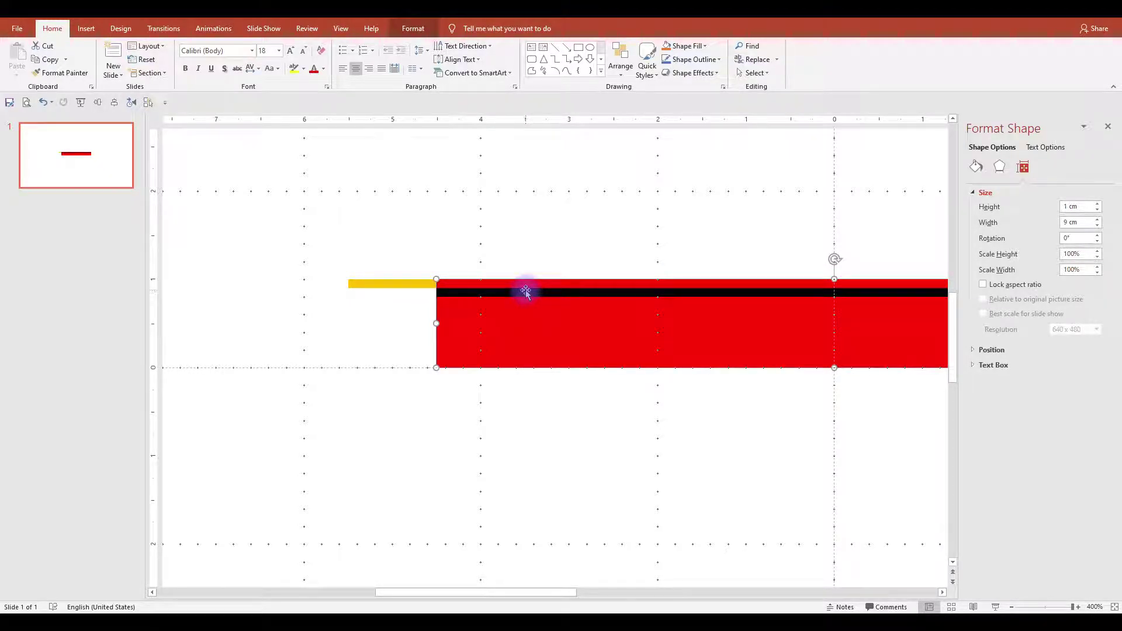
pyautogui.keyDown('ctrl'); pyautogui.click(525, 289); pyautogui.keyUp('ctrl')
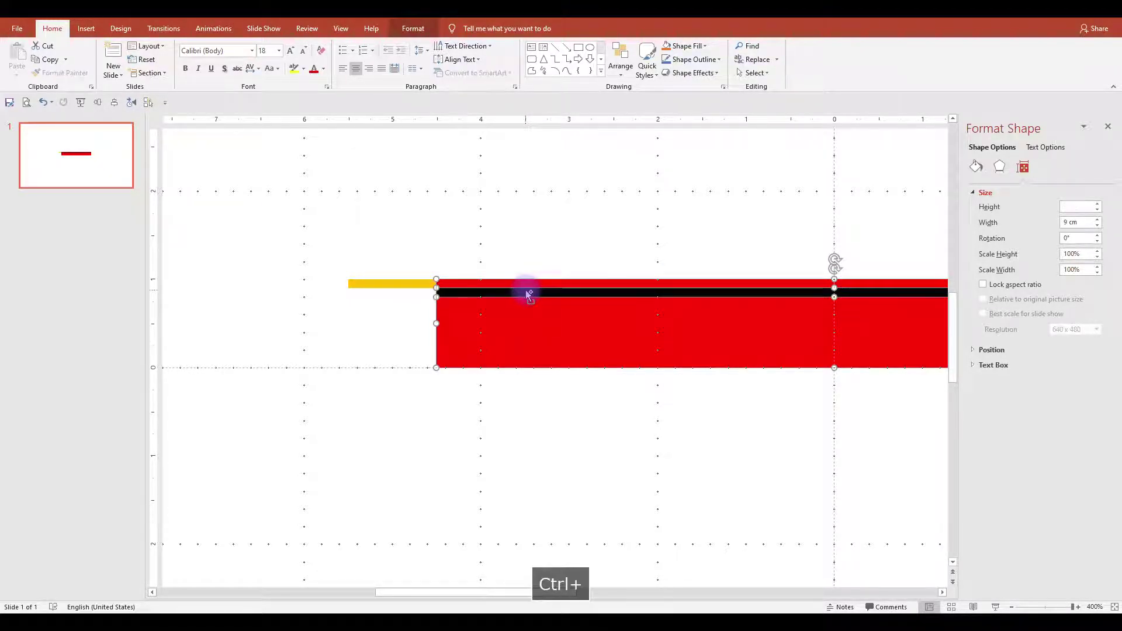
pyautogui.click(406, 29)
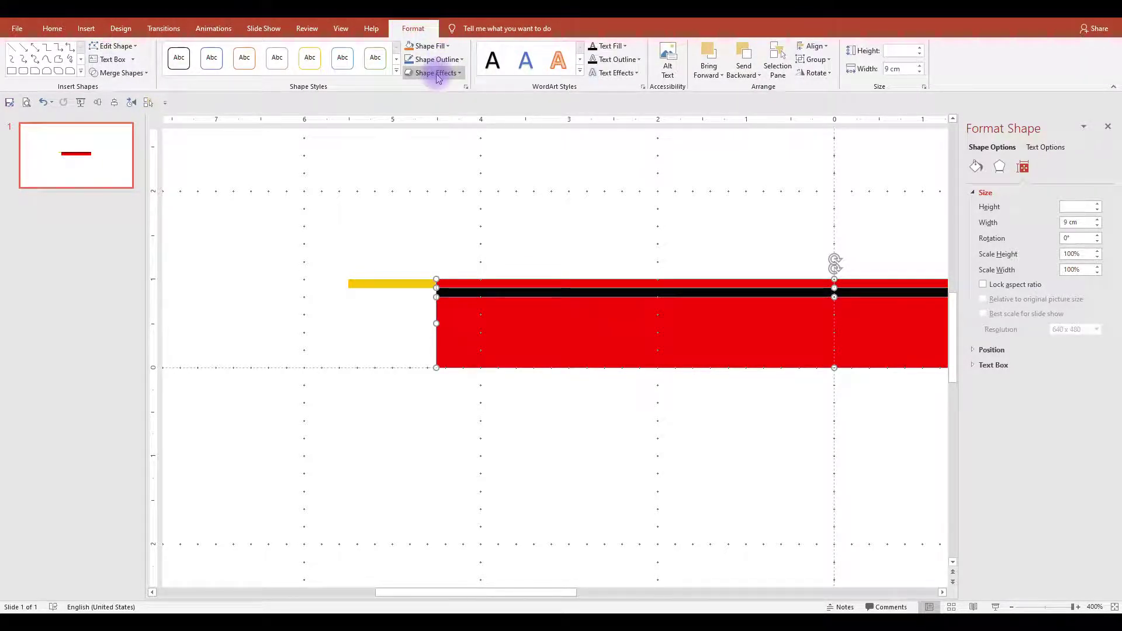
pyautogui.click(119, 73)
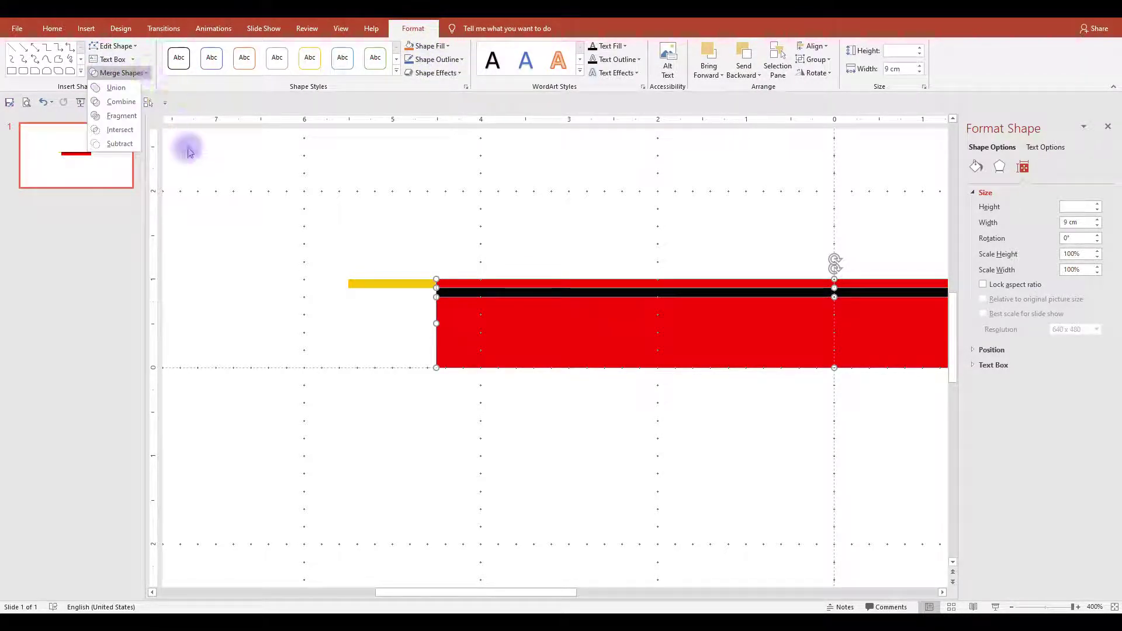
pyautogui.click(117, 144)
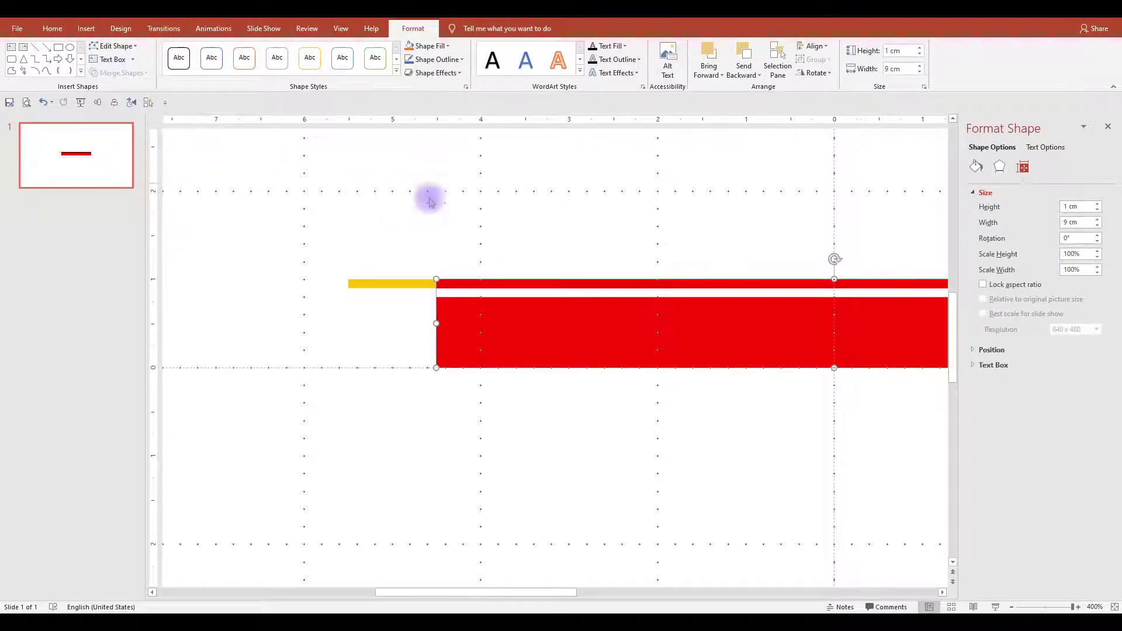
pyautogui.click(581, 228)
# Duplicate the slotted red bar and move the copy below the original
pyautogui.scroll(-10, 581, 228)
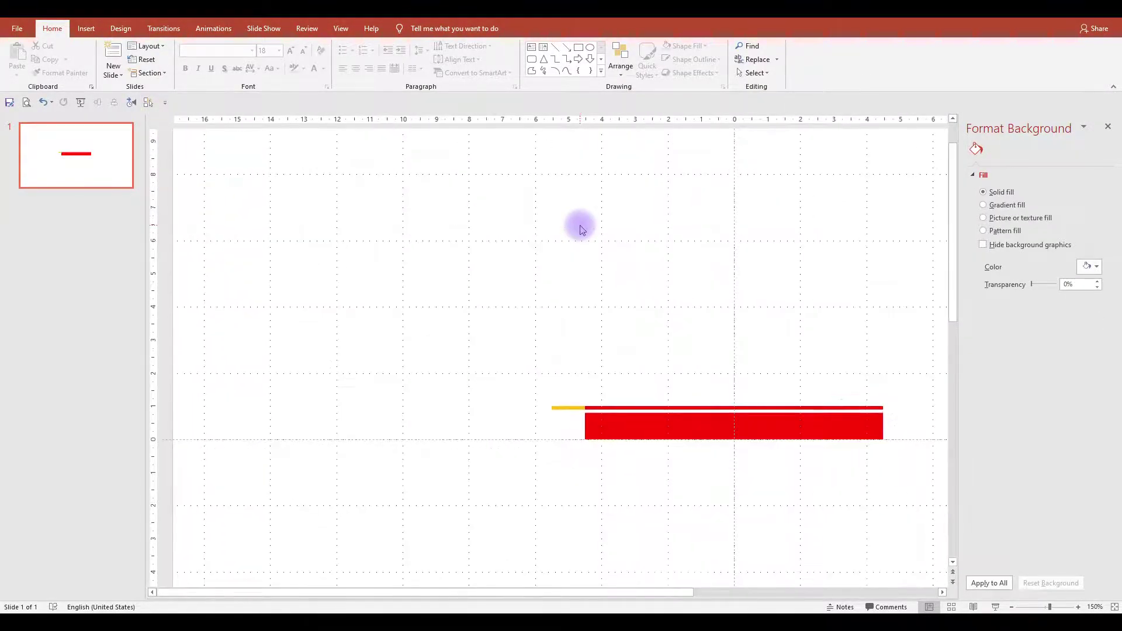
pyautogui.click(574, 354)
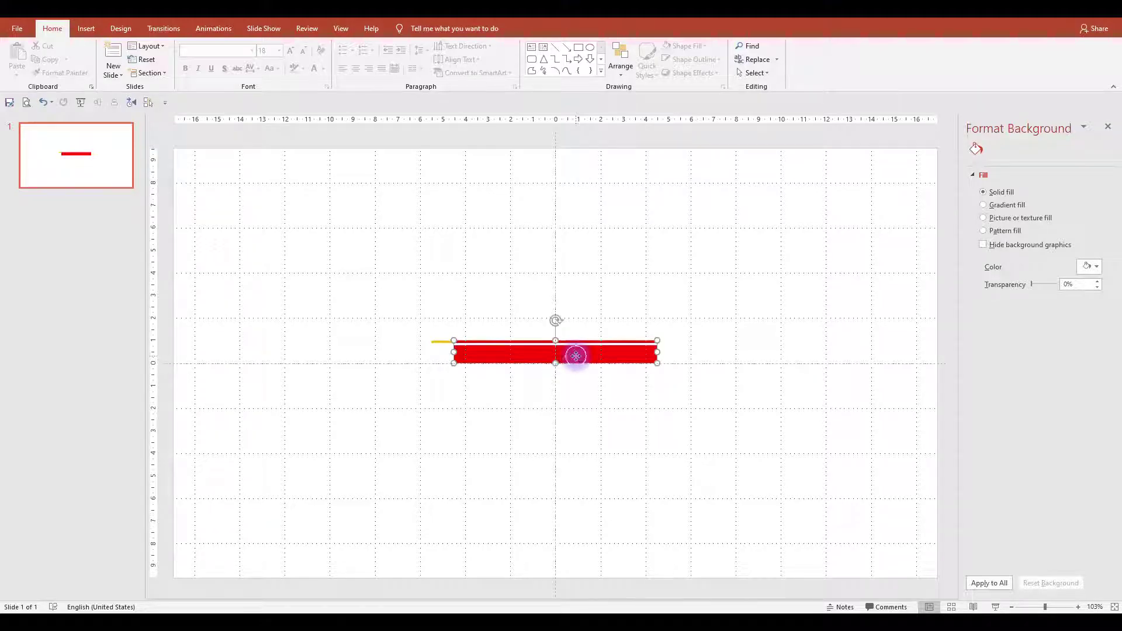
pyautogui.click(114, 102)
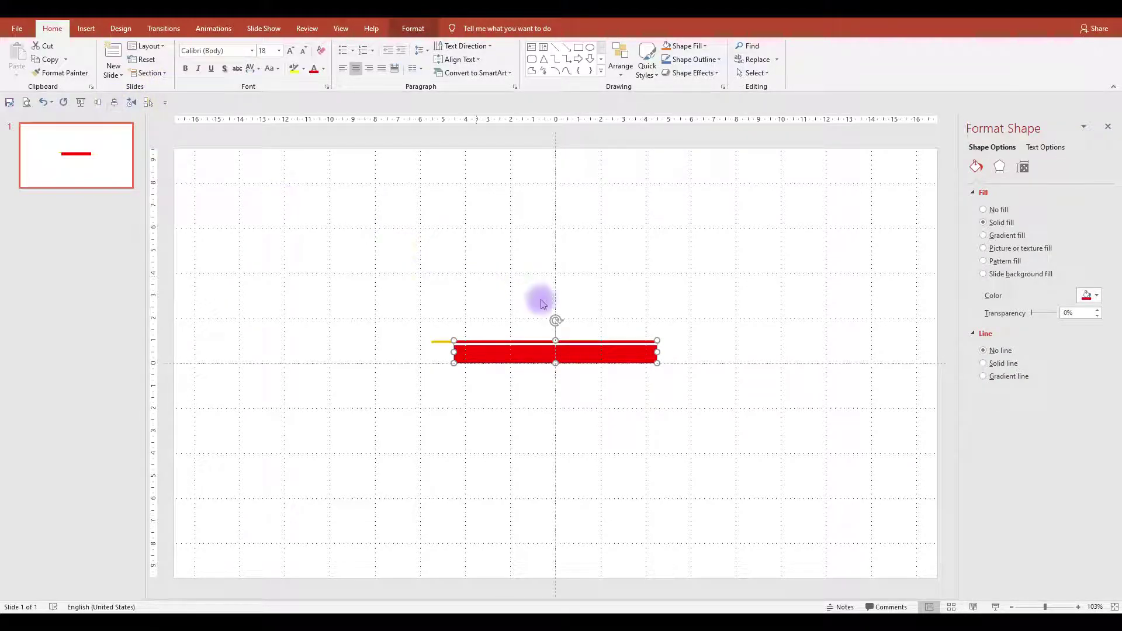
pyautogui.hotkey('ctrl', 'd')
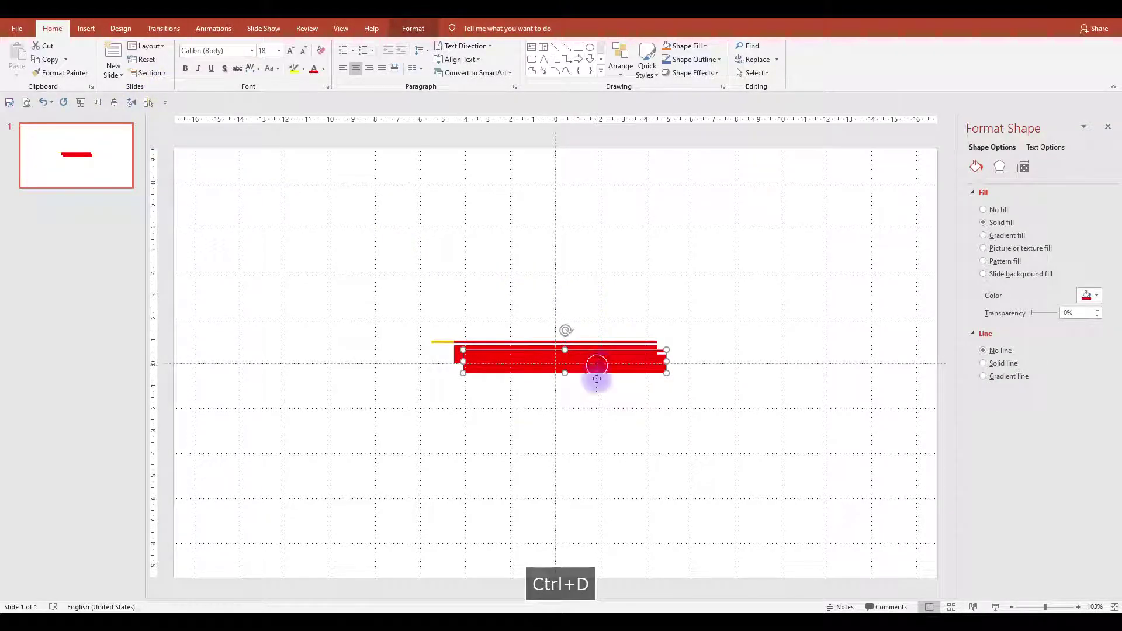
pyautogui.moveTo(597, 368); pyautogui.dragTo(603, 439)
# Flip the copied bar vertically and place it flush against the original's lower edge, with both side edges aligned
pyautogui.moveTo(572, 399); pyautogui.dragTo(465, 379)
pyautogui.keyDown('ctrl'); pyautogui.scroll(5, 465, 379); pyautogui.keyUp('ctrl')
pyautogui.keyDown('ctrl'); pyautogui.scroll(20, 471, 377); pyautogui.keyUp('ctrl')
pyautogui.keyDown('ctrl'); pyautogui.scroll(-10, 472, 378); pyautogui.keyUp('ctrl')
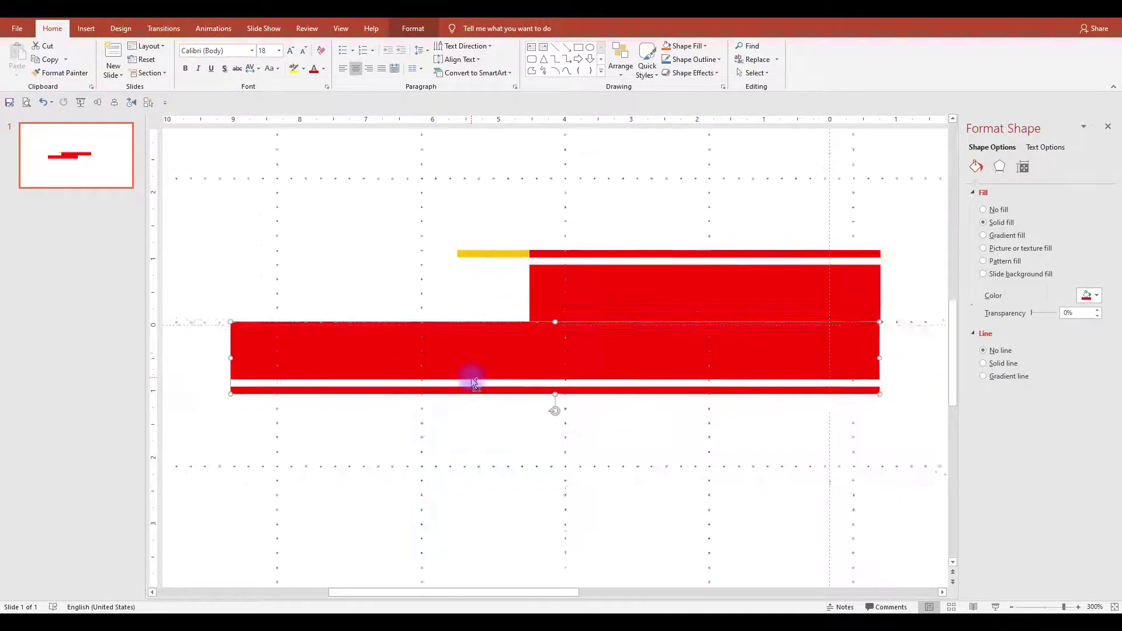
pyautogui.hotkey('ctrl', 'z')
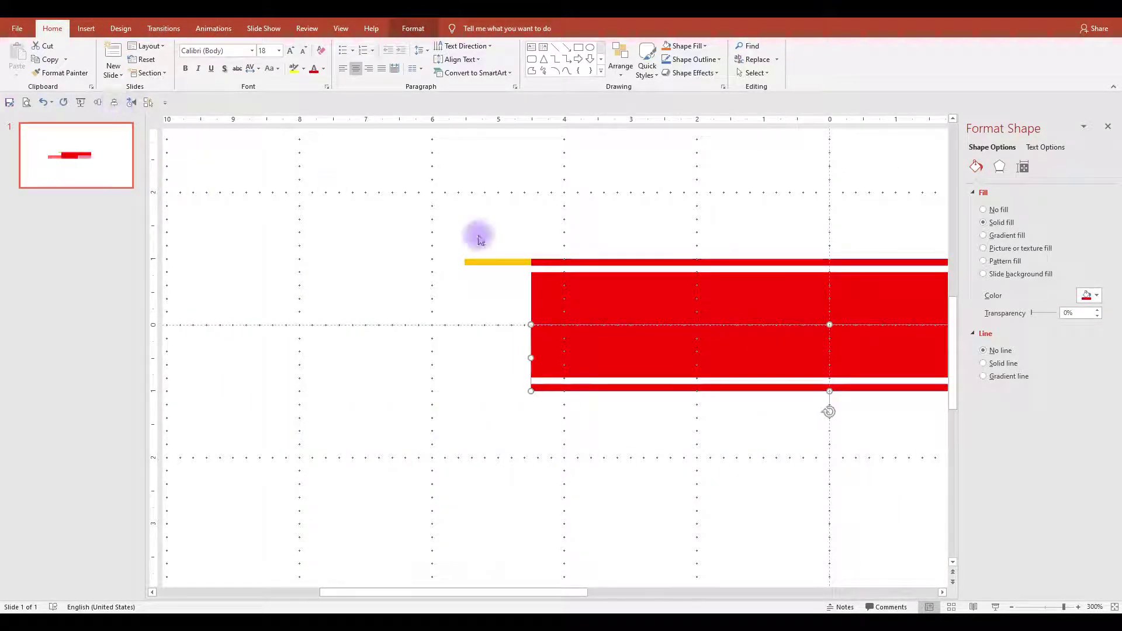
pyautogui.keyDown('ctrl'); pyautogui.scroll(-8, 752, 333); pyautogui.keyUp('ctrl')
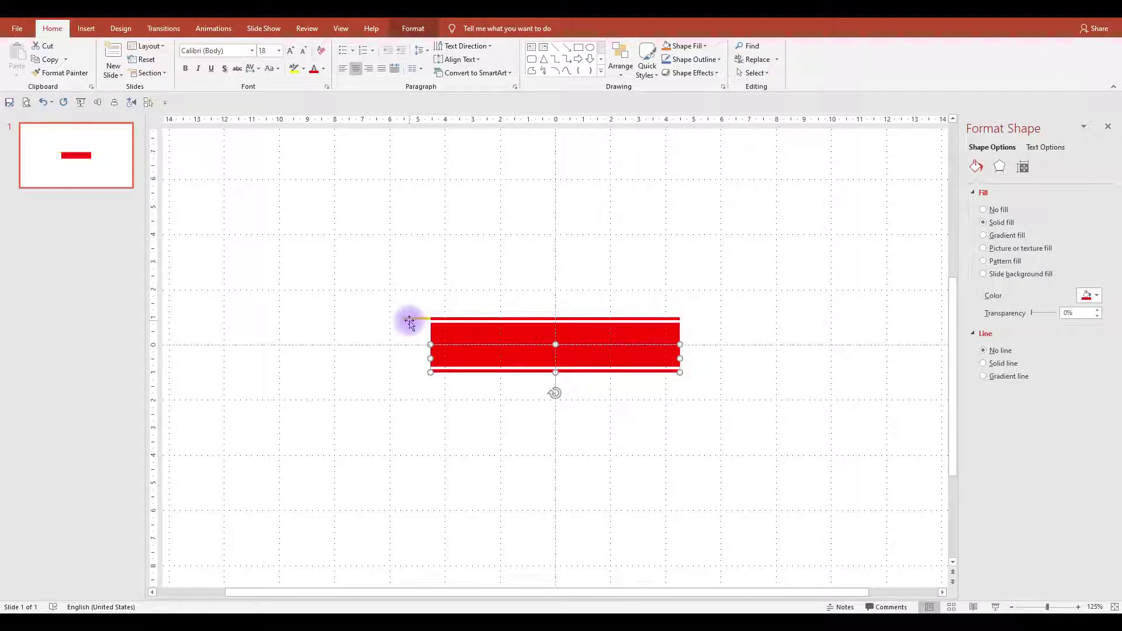
# Fill the gold strip beside the bars with the standard Red color
pyautogui.moveTo(374, 300); pyautogui.dragTo(438, 334)
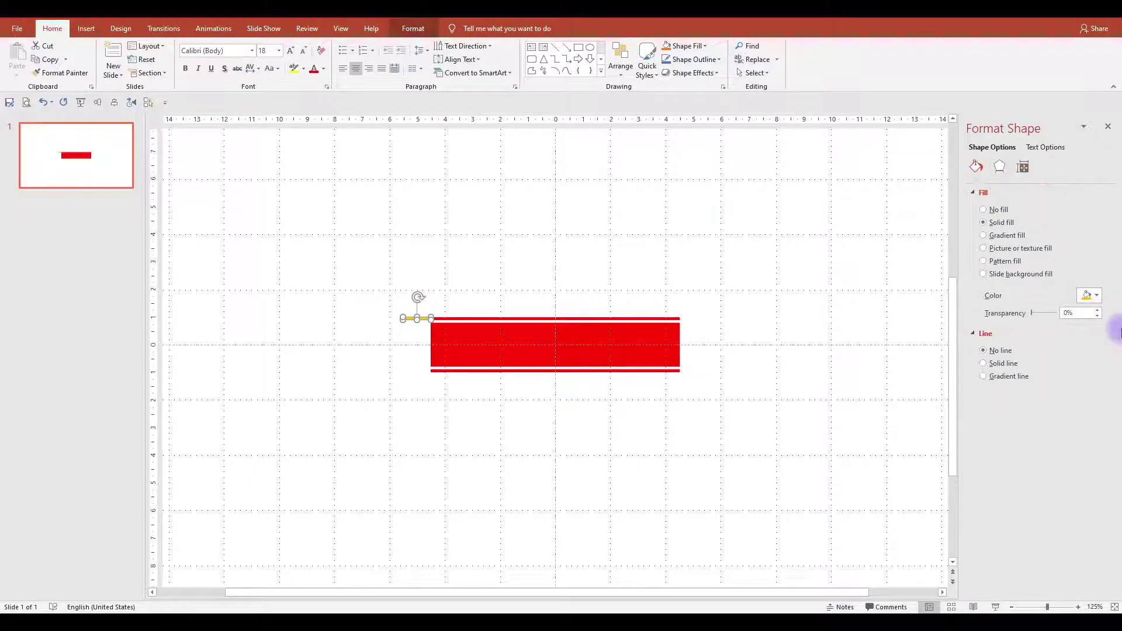
pyautogui.click(1090, 295)
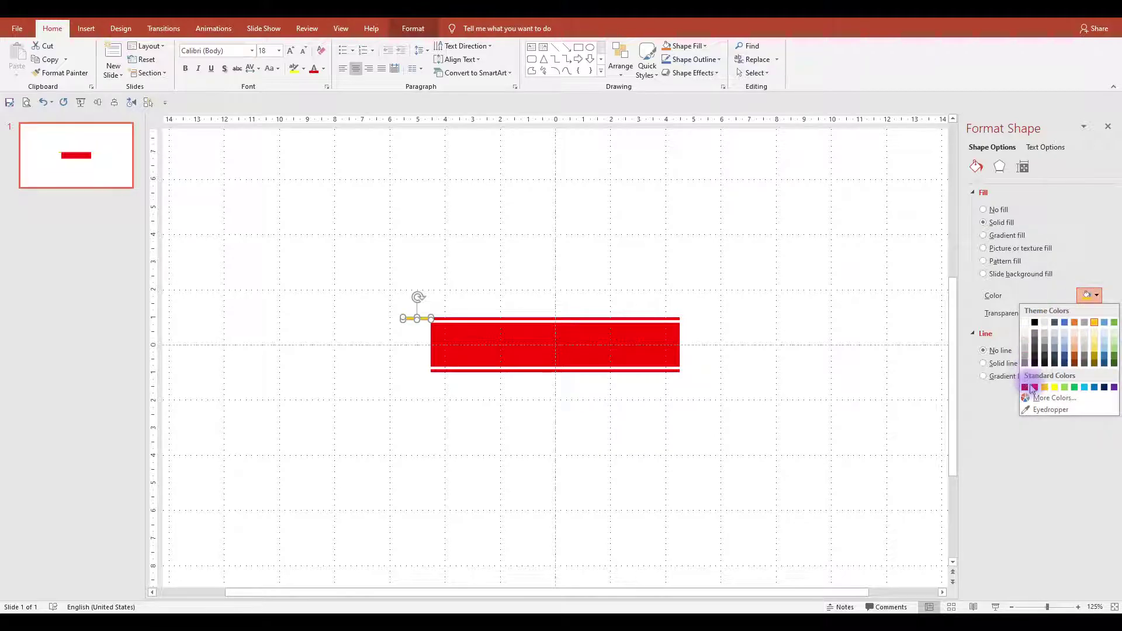
pyautogui.click(1035, 388)
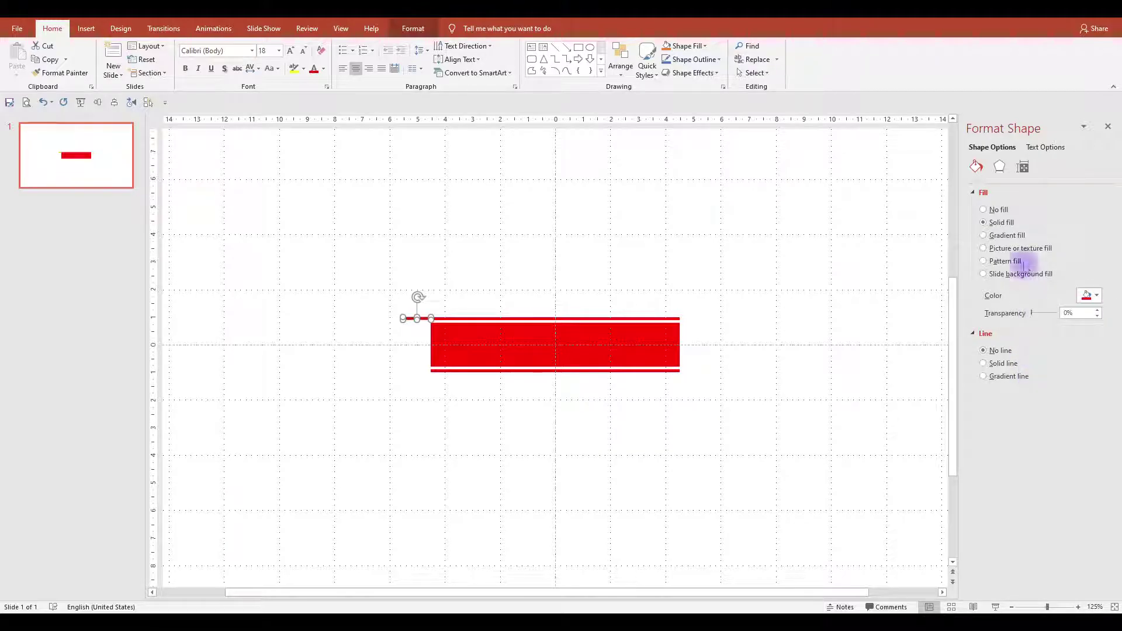
# Set the recolored strip's width to 18 cm and center it horizontally and vertically on the slide
pyautogui.click(1025, 168)
pyautogui.moveTo(1068, 224); pyautogui.dragTo(1040, 227)
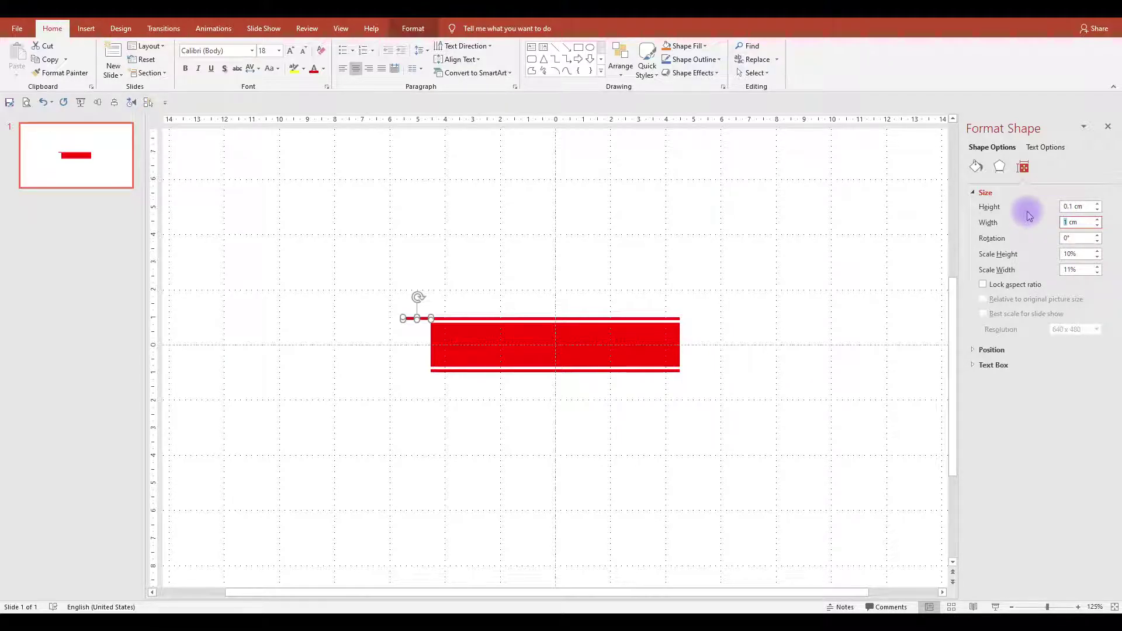
pyautogui.click(657, 331)
pyautogui.moveTo(393, 328); pyautogui.dragTo(448, 303)
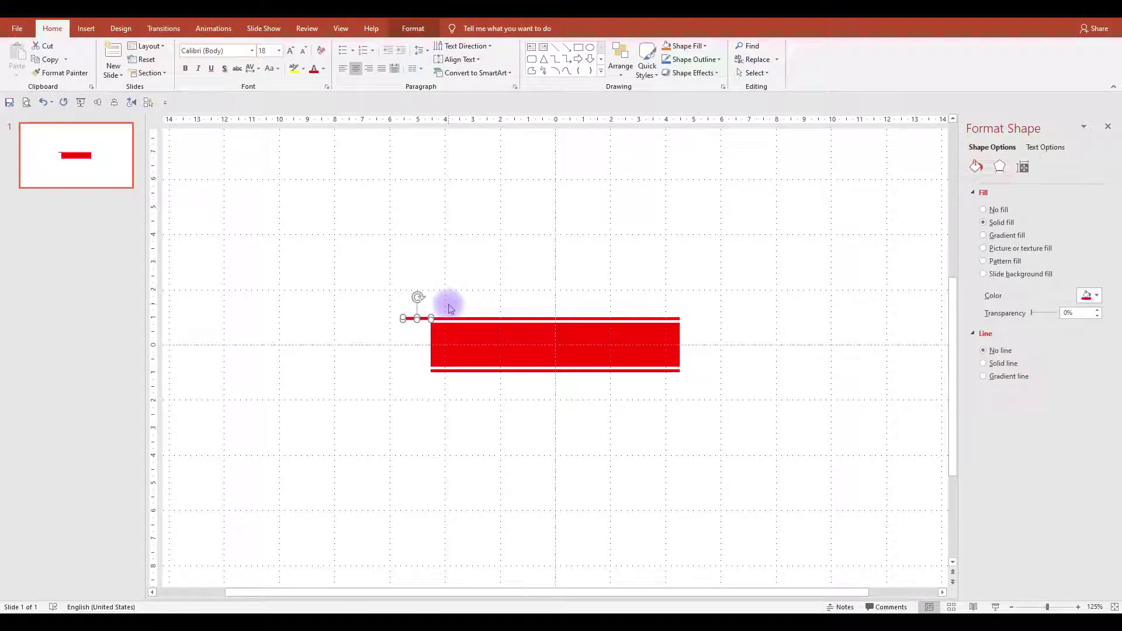
pyautogui.click(1023, 167)
pyautogui.moveTo(1069, 225); pyautogui.dragTo(1049, 224)
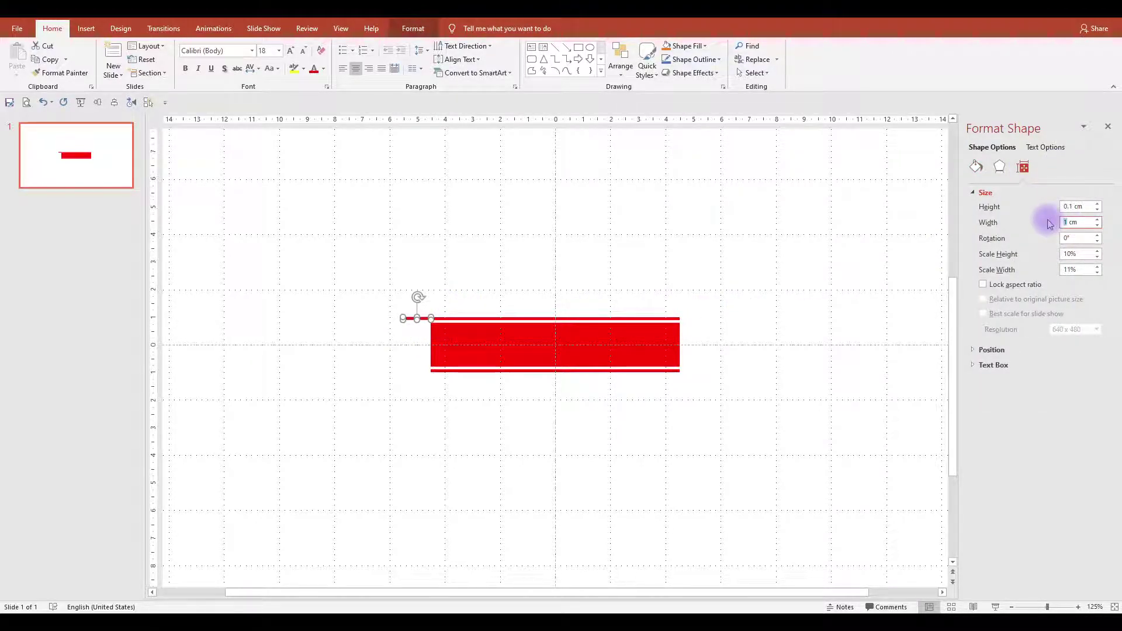
pyautogui.write('18')
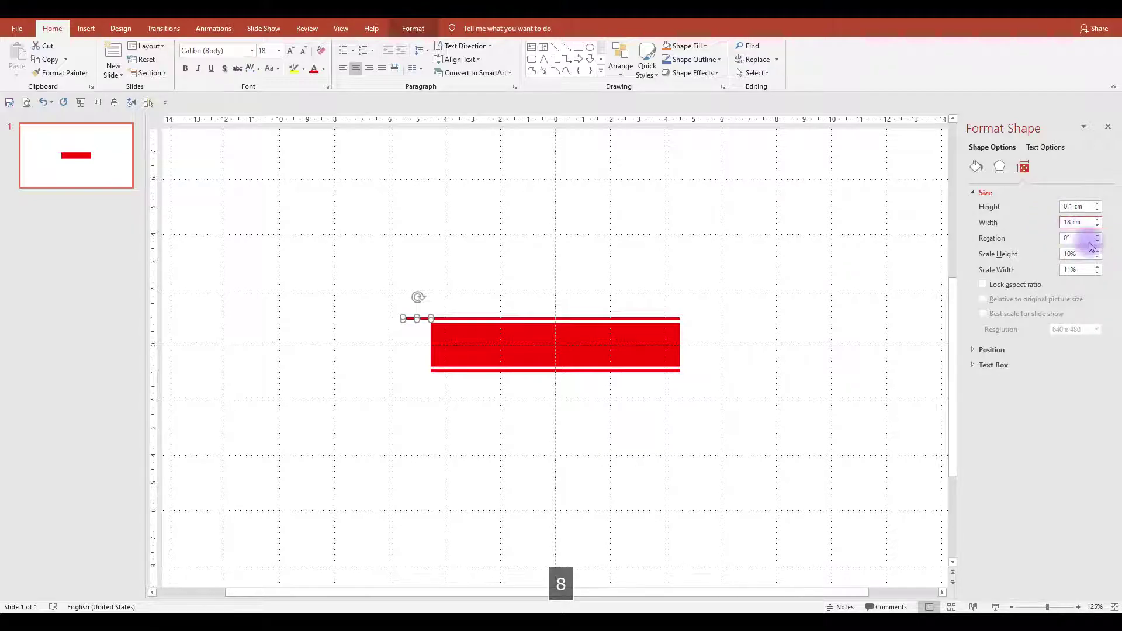
pyautogui.press('Tab')
pyautogui.click(102, 103)
pyautogui.click(112, 103)
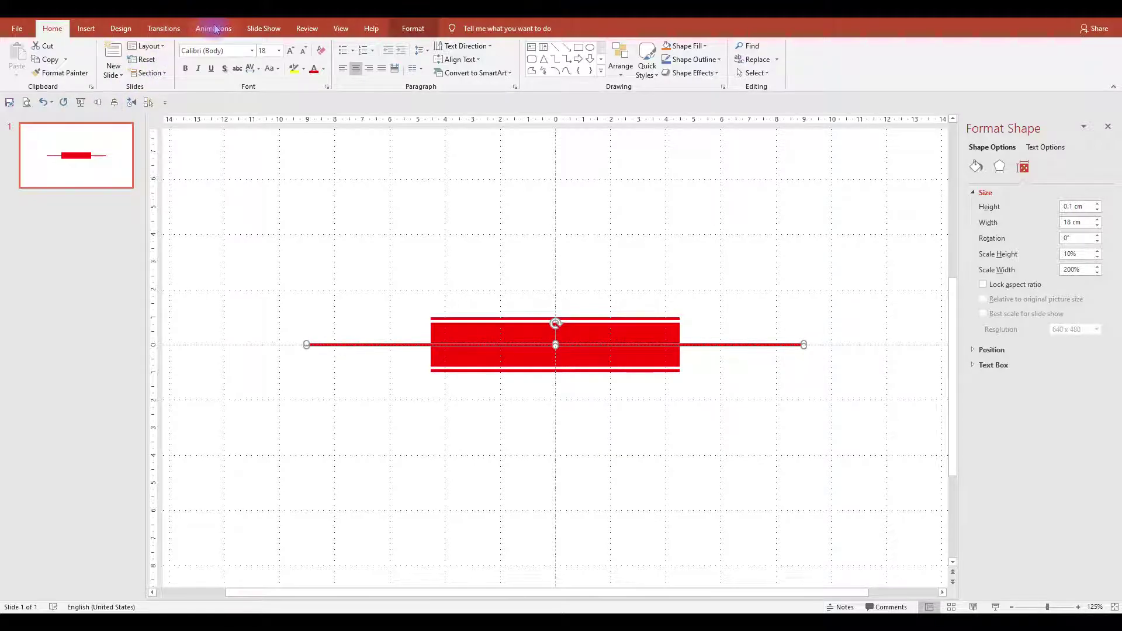
# Apply a Fly In entrance animation from the left to the 18 cm strip
pyautogui.click(215, 29)
pyautogui.click(210, 57)
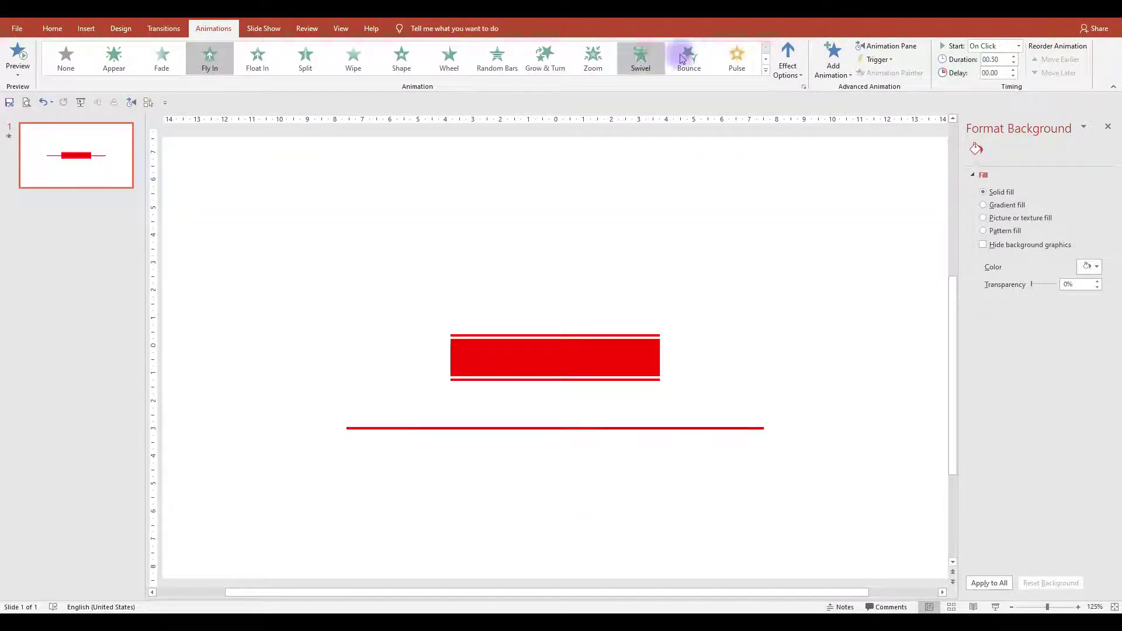
pyautogui.click(787, 58)
pyautogui.click(812, 162)
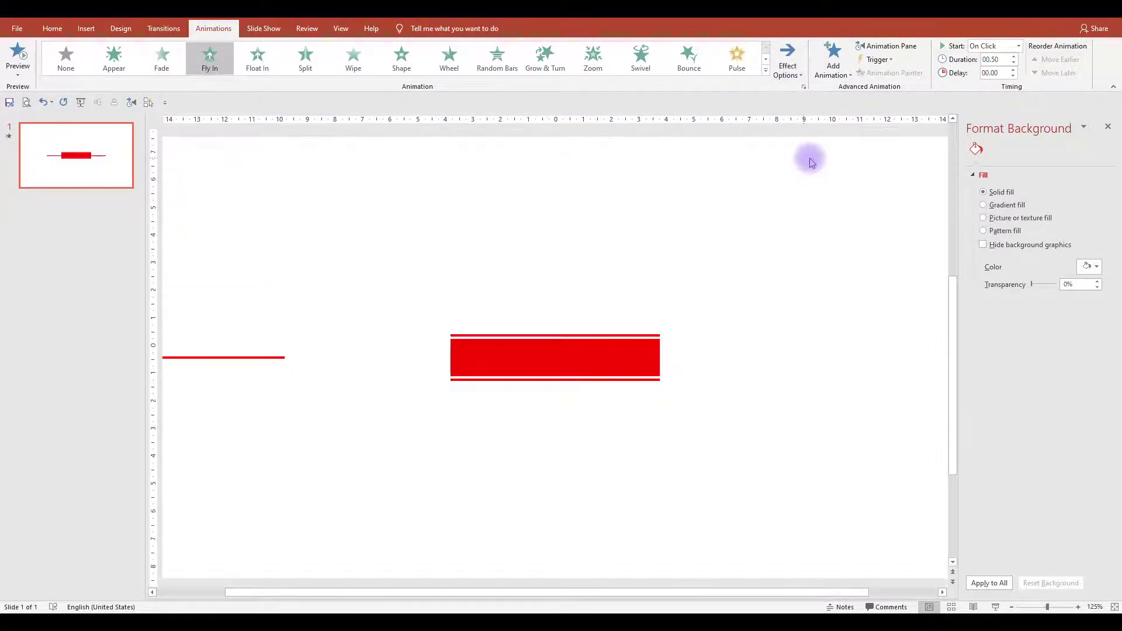
# Show the object and animation lists, and make the strip's Fly In start With Previous with a 2-second duration
pyautogui.click(148, 102)
pyautogui.click(132, 102)
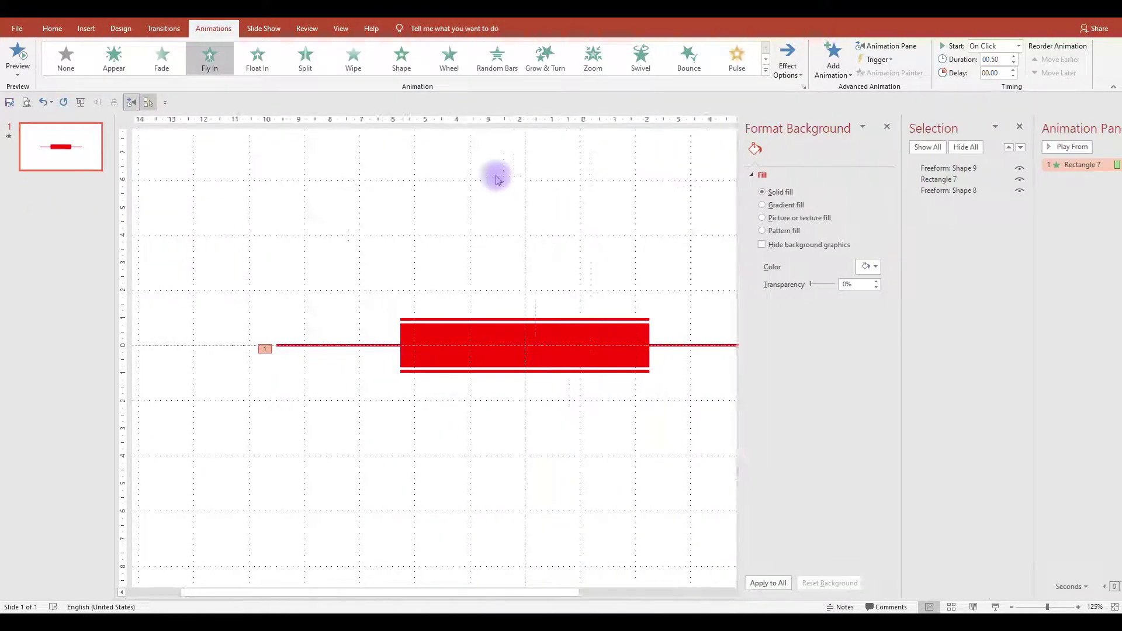
pyautogui.rightClick(1017, 166)
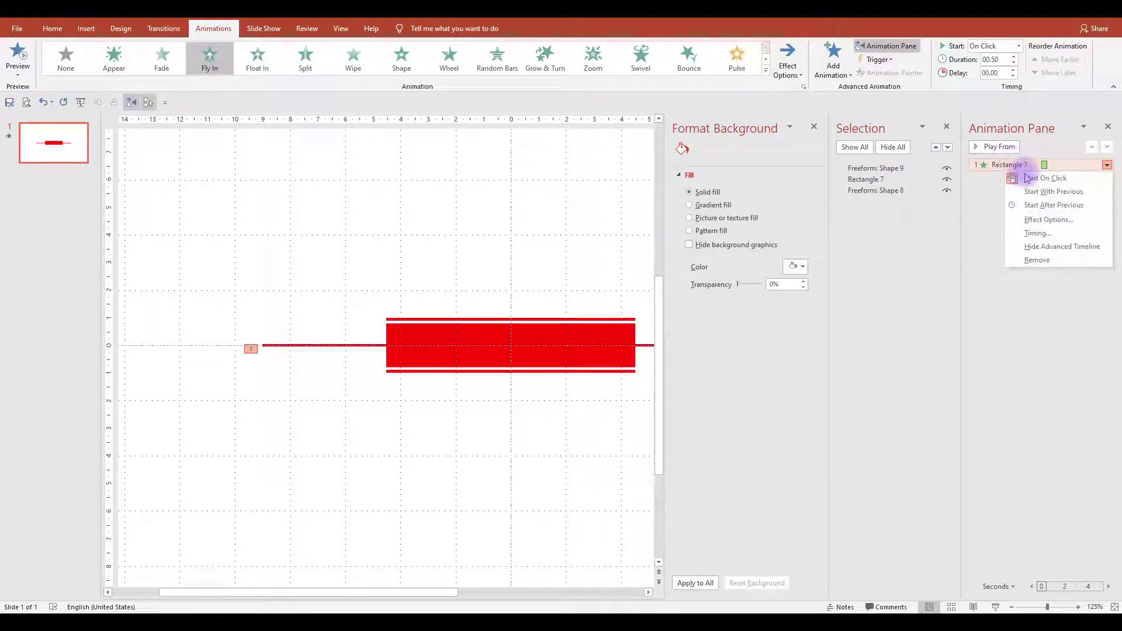
pyautogui.click(1029, 191)
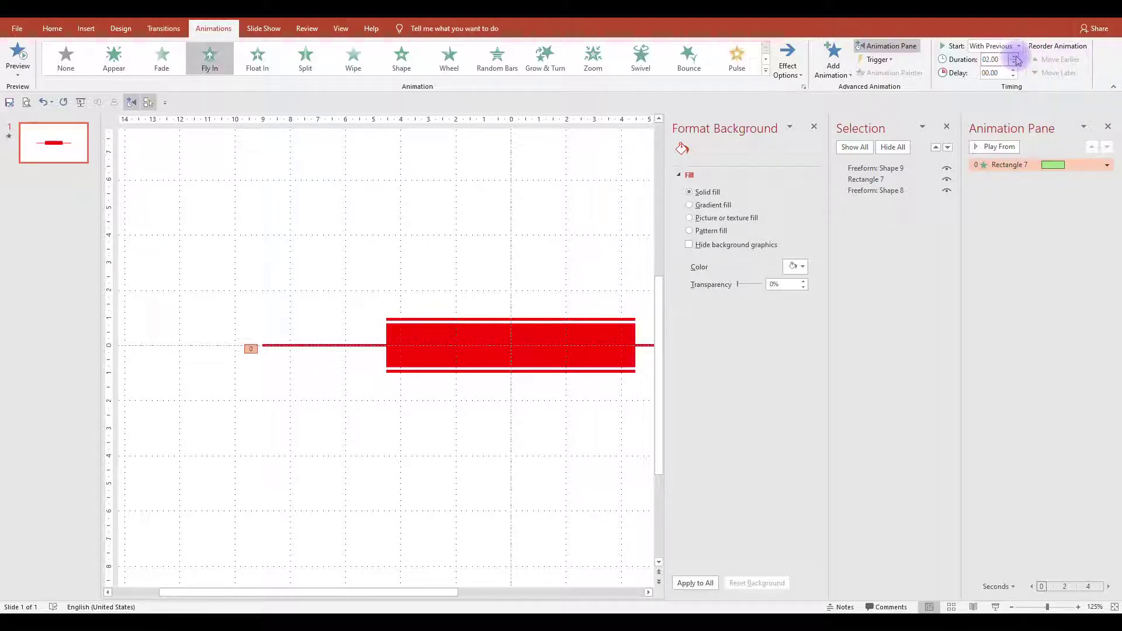
# Set the smooth end of the strip's Fly In effect to 2 seconds
pyautogui.doubleClick(1005, 164)
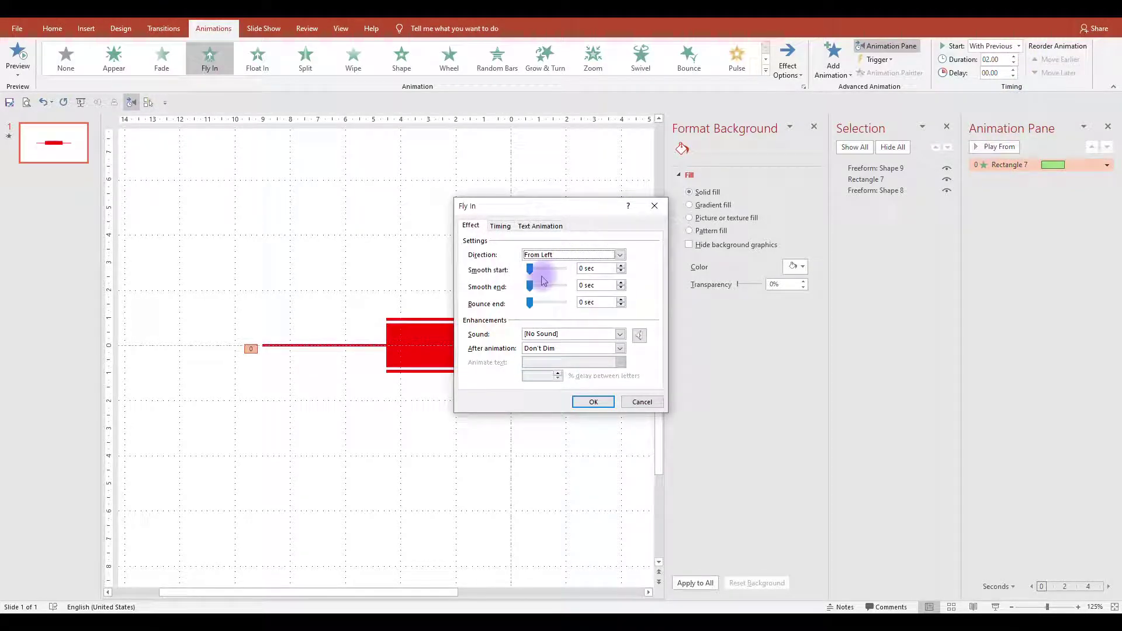
pyautogui.moveTo(530, 287); pyautogui.dragTo(564, 286)
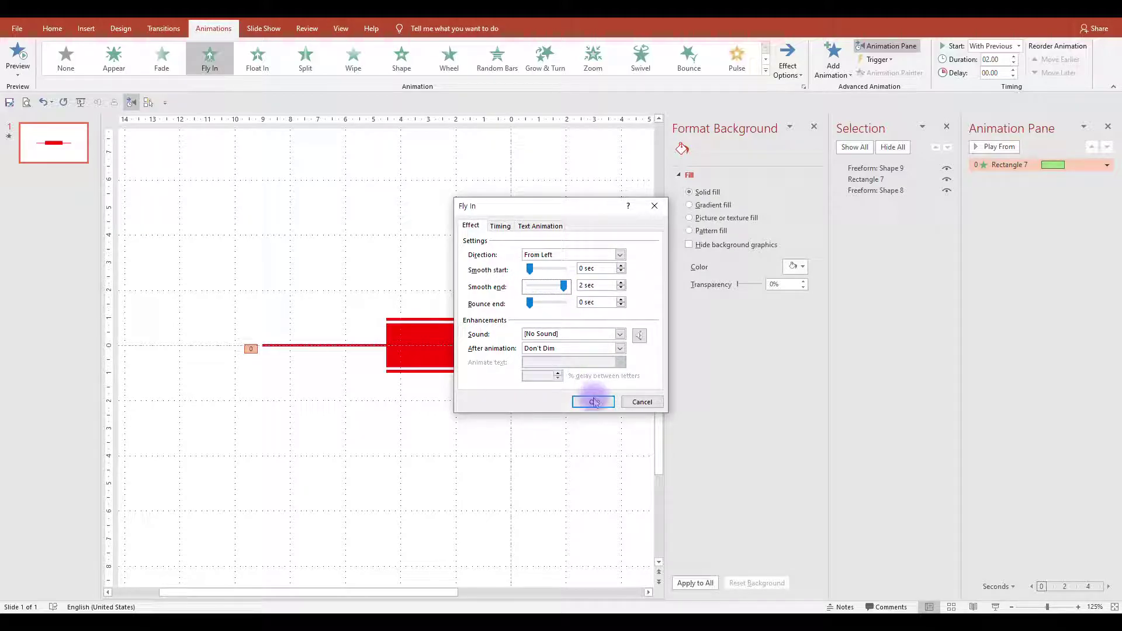
pyautogui.click(593, 402)
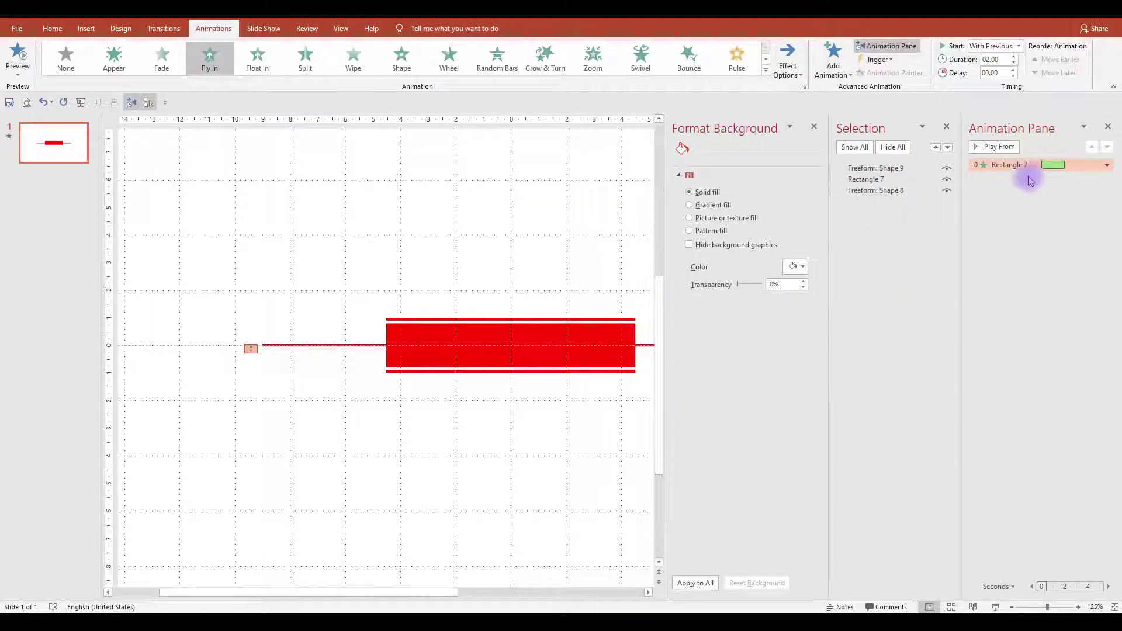
# Add a Grow/Shrink animation to the strip that starts With Previous, lasts 1.5 seconds and has a 0.25-second delay
pyautogui.click(834, 61)
pyautogui.click(1029, 218)
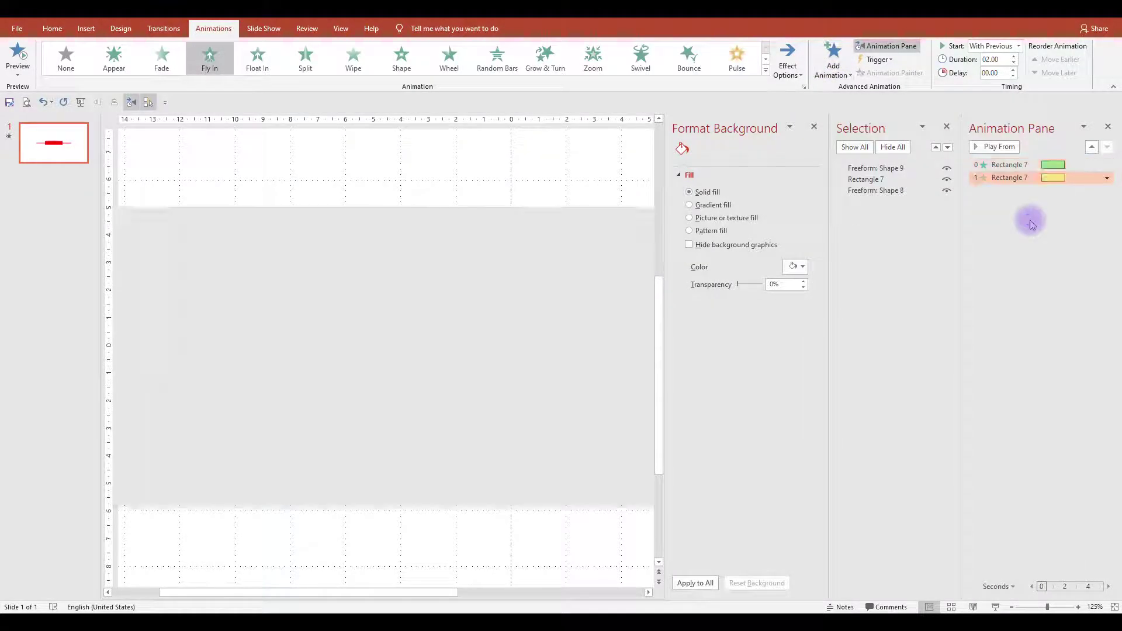
pyautogui.rightClick(1030, 179)
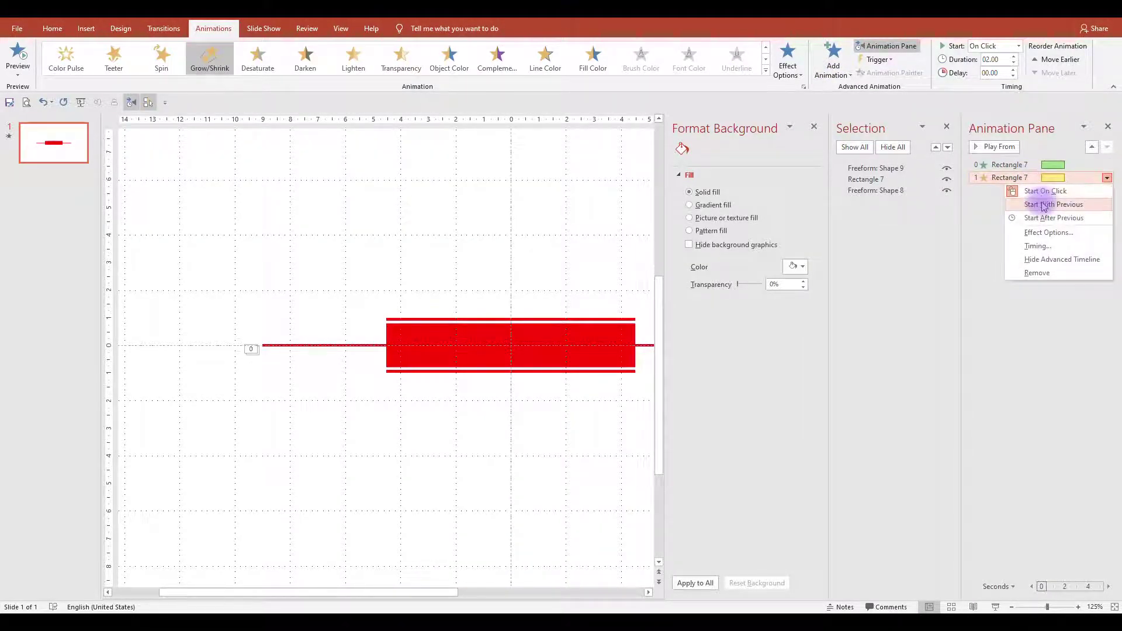
pyautogui.click(1037, 202)
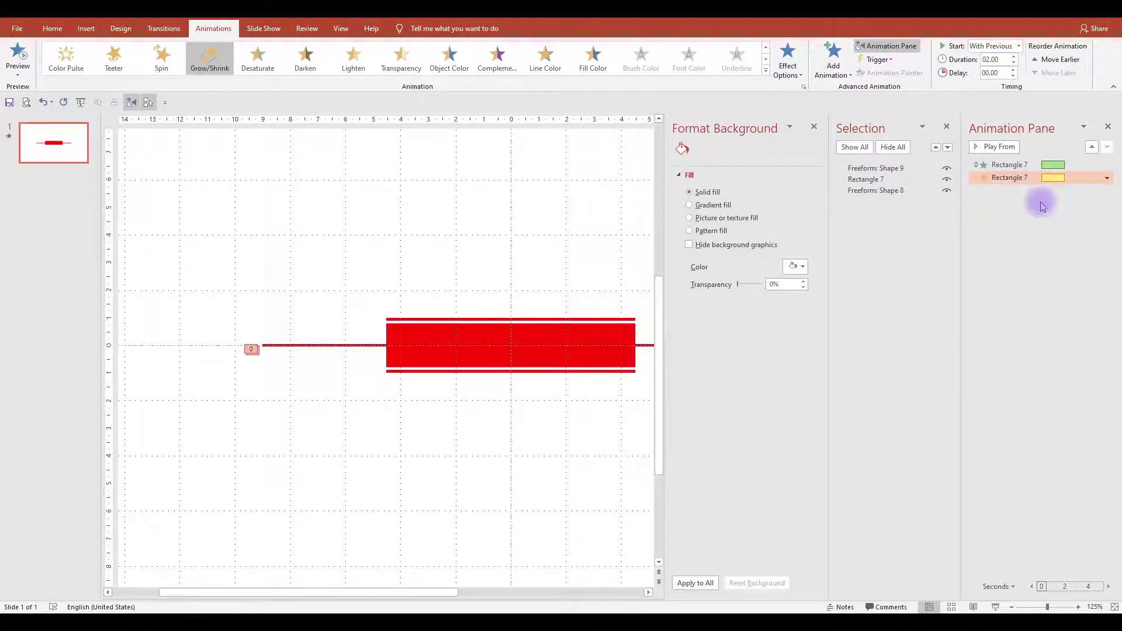
pyautogui.click(1014, 77)
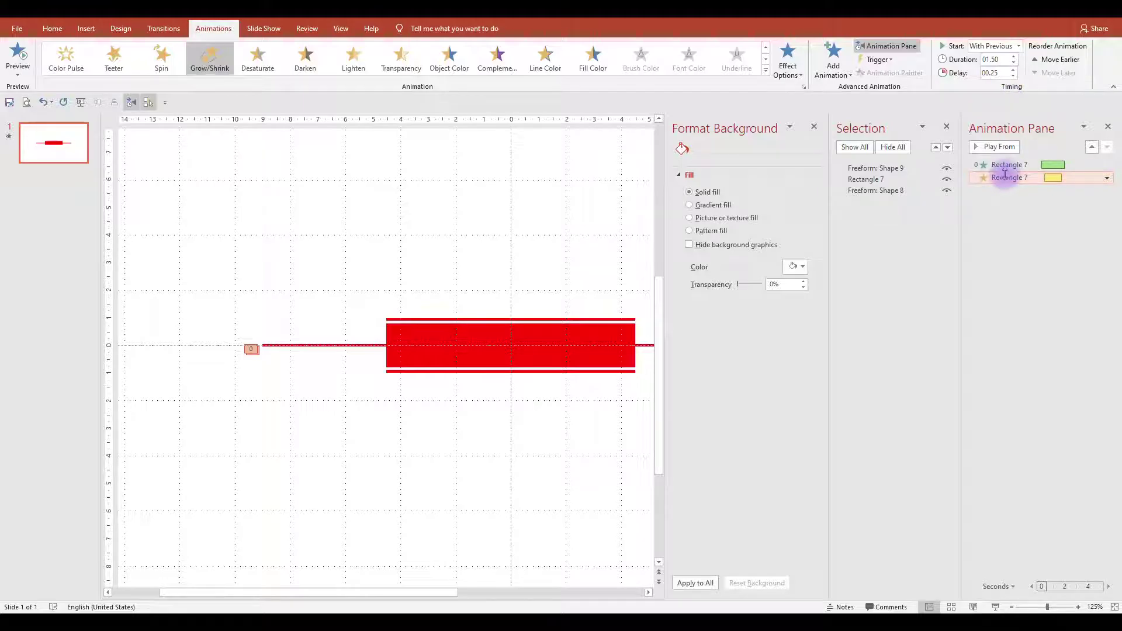
# Give the strip's Grow/Shrink effect a 1.5-second smooth end and a custom size of 50%
pyautogui.doubleClick(1000, 175)
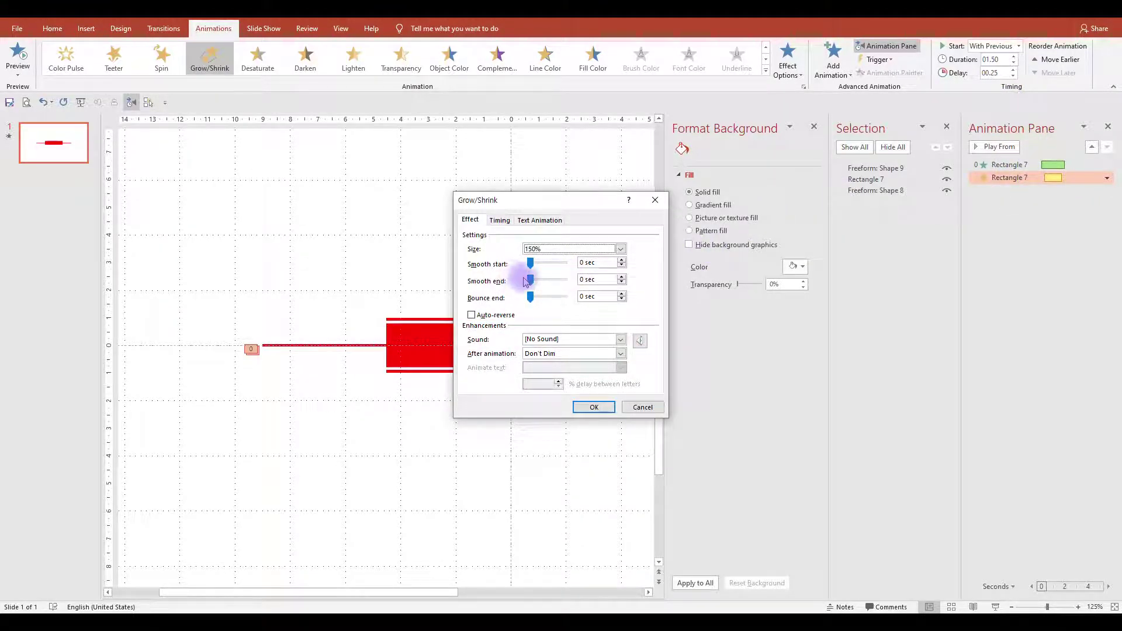
pyautogui.moveTo(531, 280); pyautogui.dragTo(565, 280)
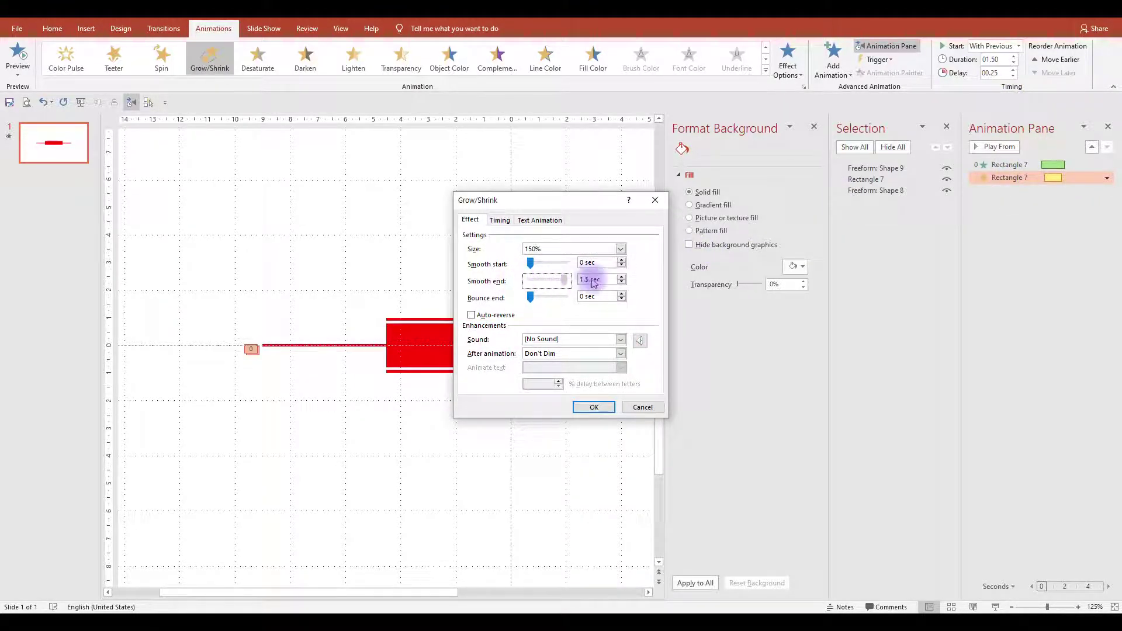
pyautogui.click(621, 249)
pyautogui.click(577, 315)
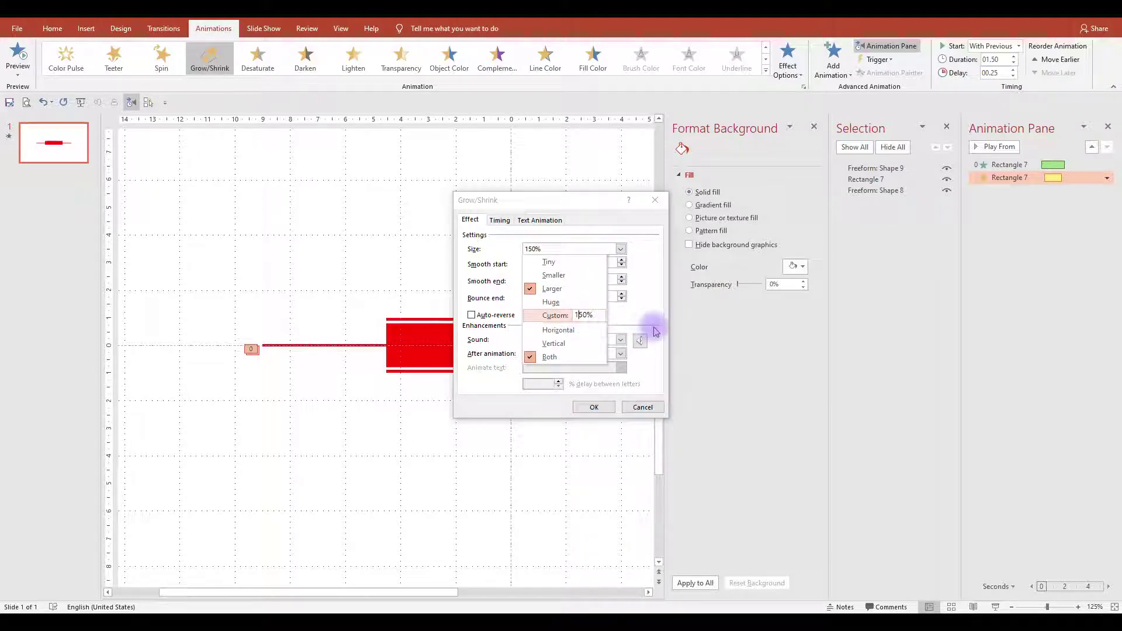
pyautogui.press('BackSpace')
pyautogui.press('Return')
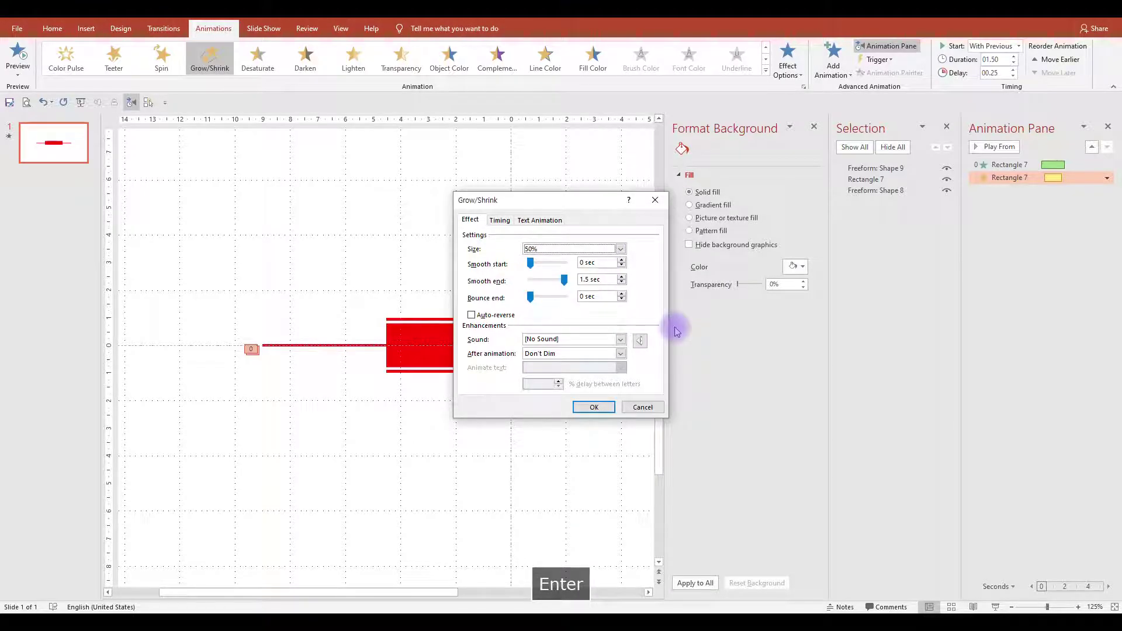
pyautogui.click(599, 407)
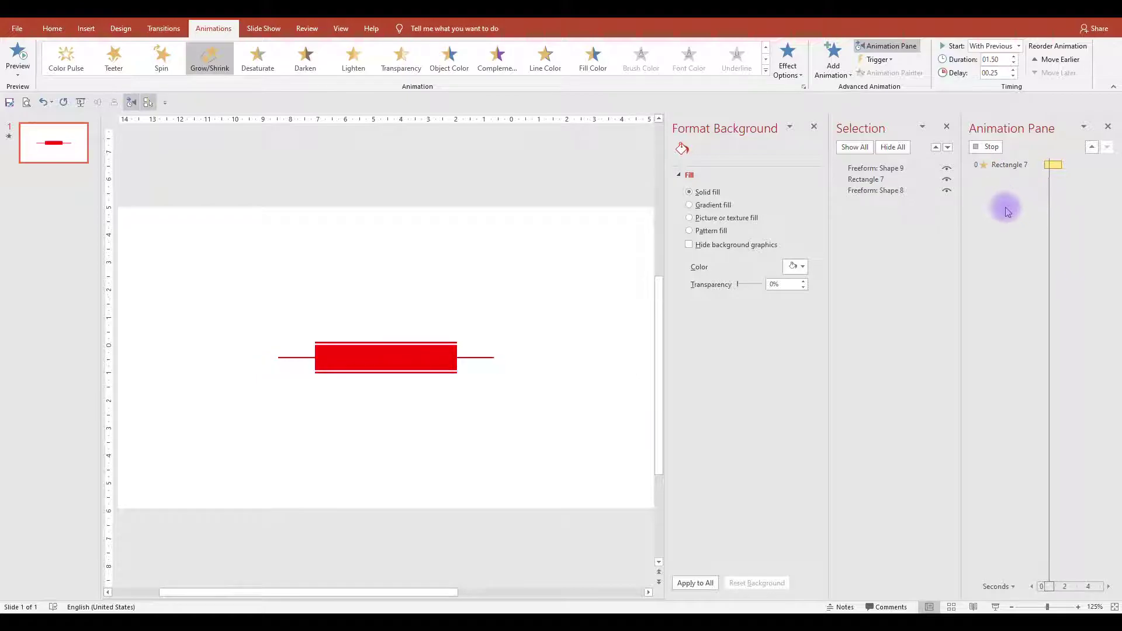
# Change the Grow/Shrink direction to Horizontal and preview all animations on the slide
pyautogui.click(786, 81)
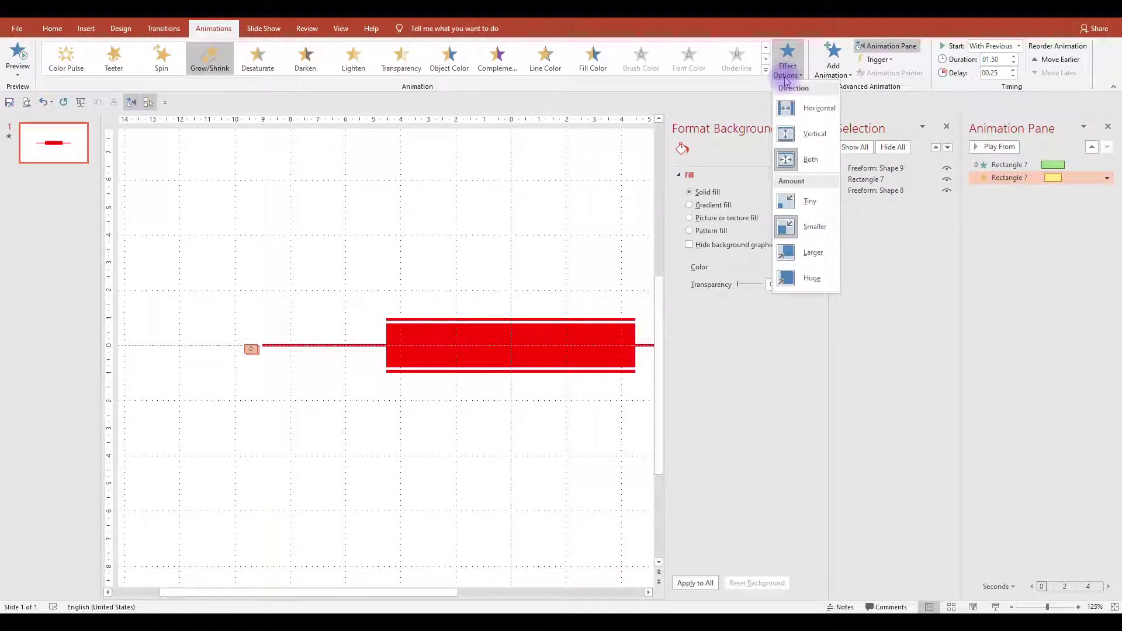
pyautogui.click(795, 115)
pyautogui.click(1014, 217)
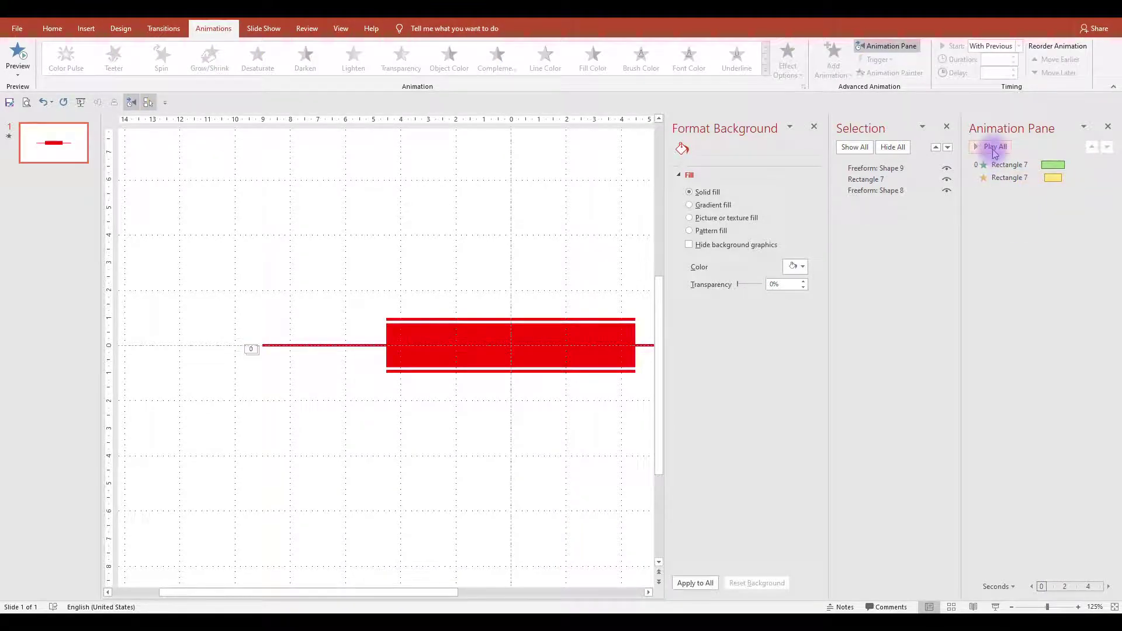
pyautogui.click(993, 147)
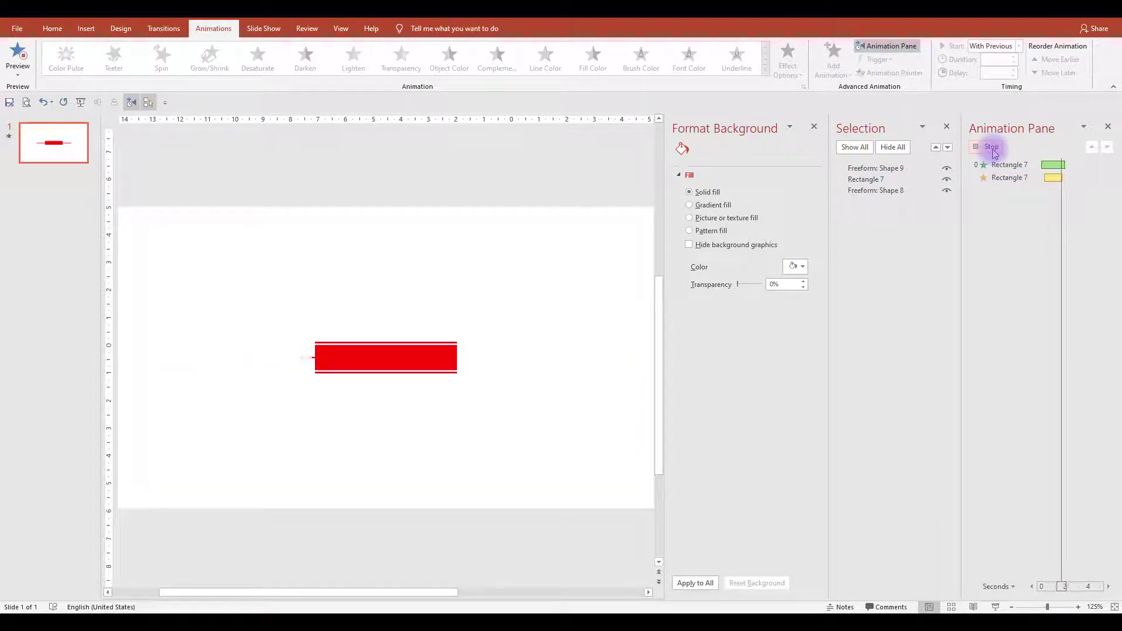
# Add a second Grow/Shrink animation to the strip that starts With Previous, lasts 0.5 seconds and has a 2-second delay
pyautogui.click(1020, 177)
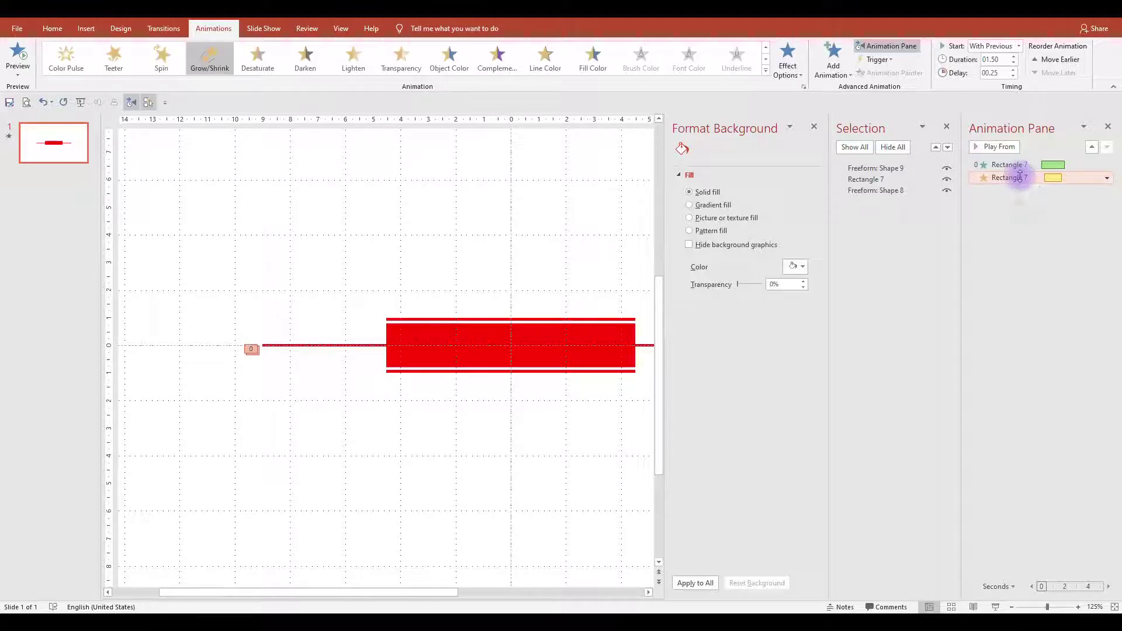
pyautogui.click(833, 58)
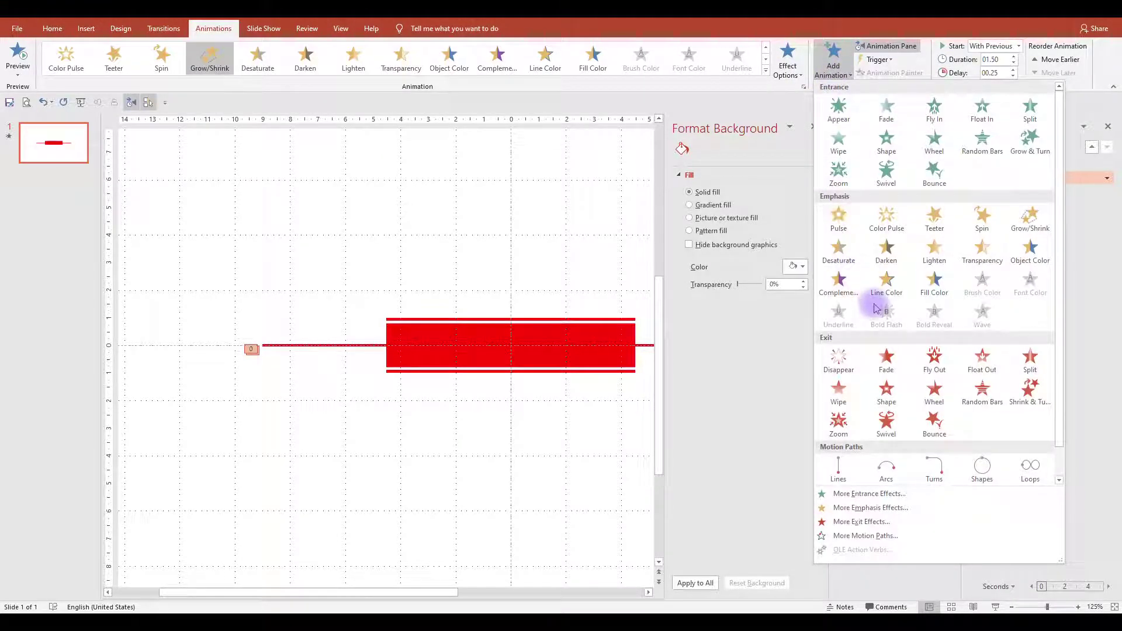
pyautogui.click(1030, 220)
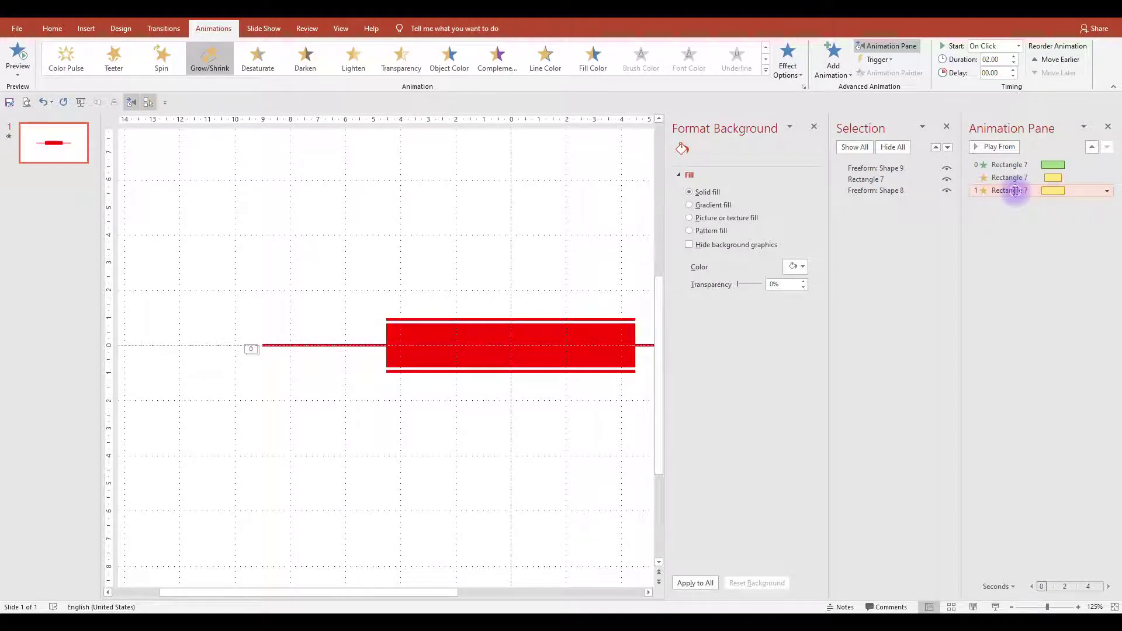
pyautogui.rightClick(1016, 190)
pyautogui.click(1030, 215)
pyautogui.click(1014, 70)
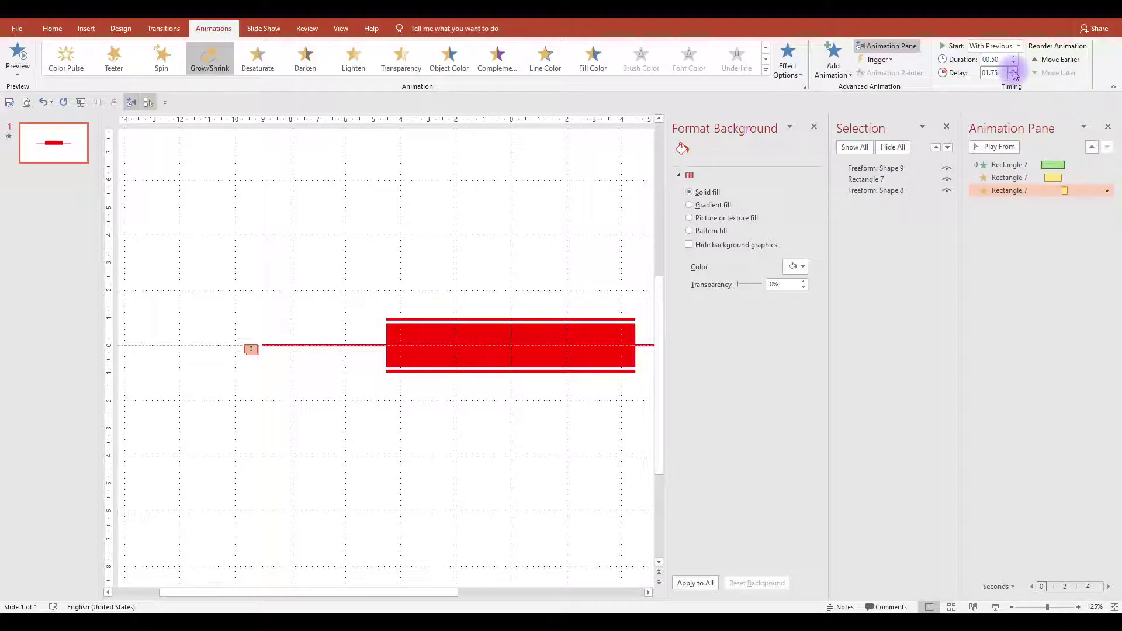
pyautogui.click(1024, 202)
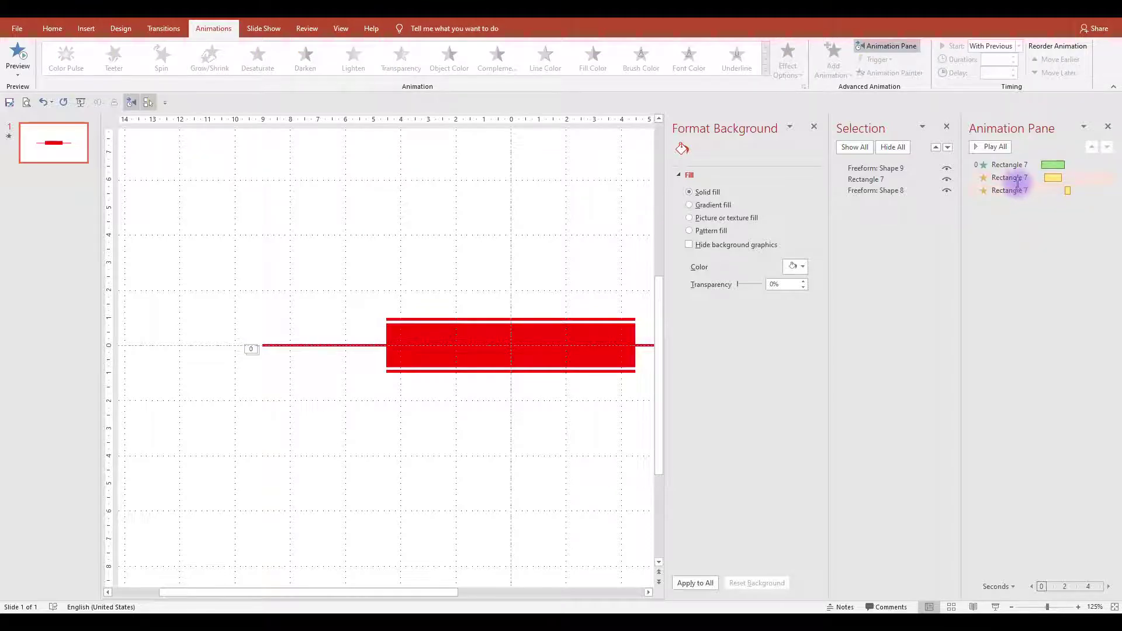
# Give the strip's second Grow/Shrink effect a 0.5-second smooth end and a custom size of 400%
pyautogui.click(1015, 179)
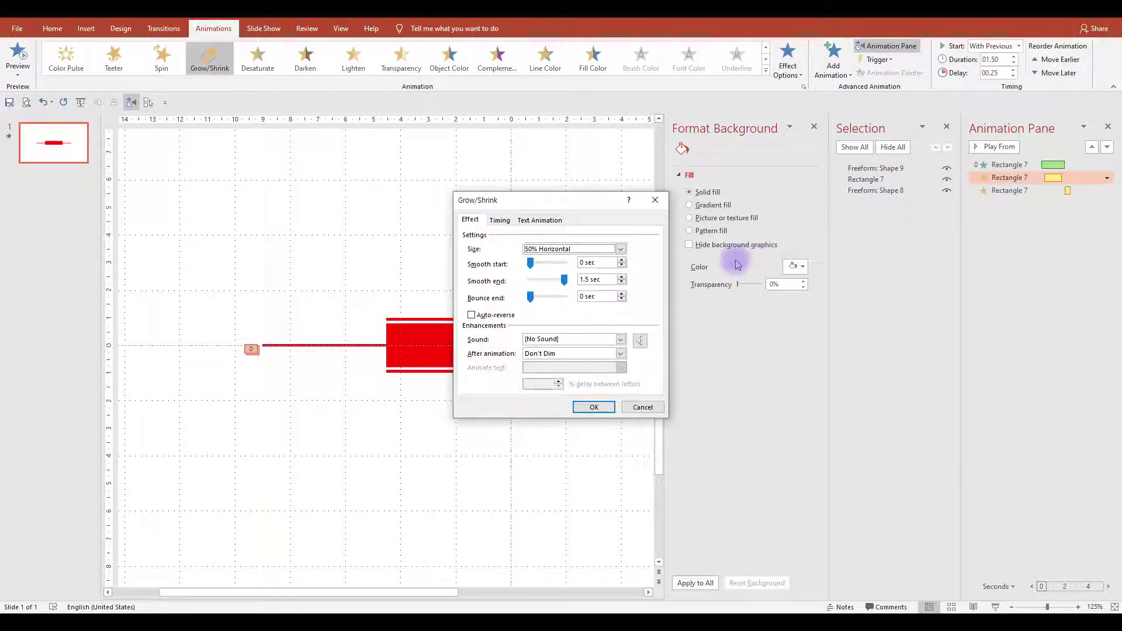
pyautogui.click(654, 200)
pyautogui.doubleClick(1020, 192)
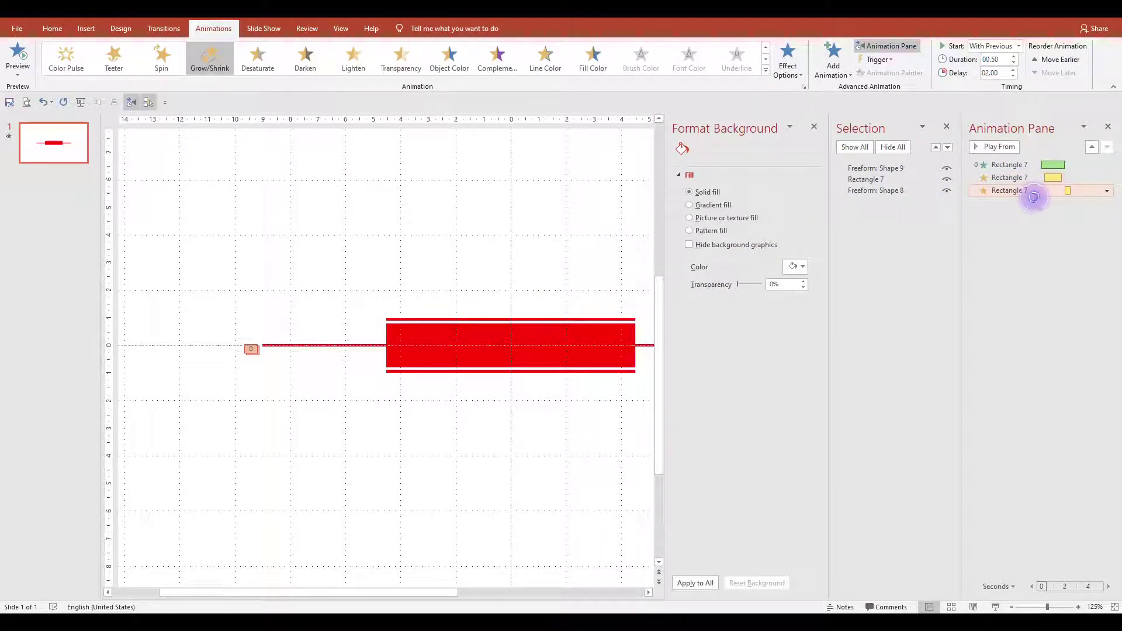
pyautogui.moveTo(533, 281); pyautogui.dragTo(593, 279)
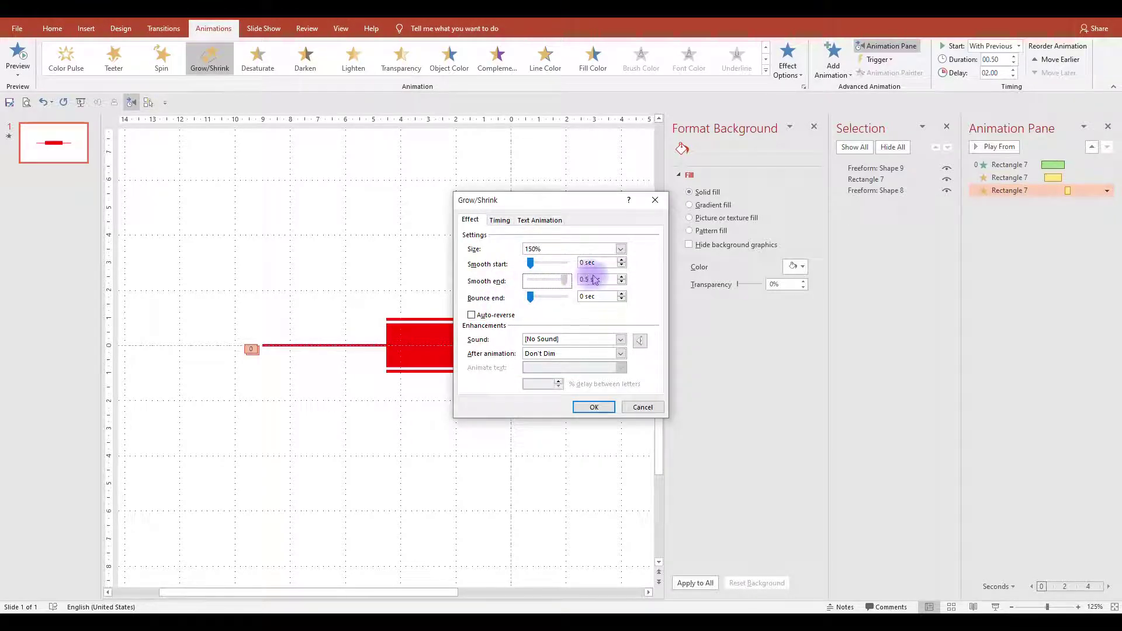
pyautogui.click(535, 256)
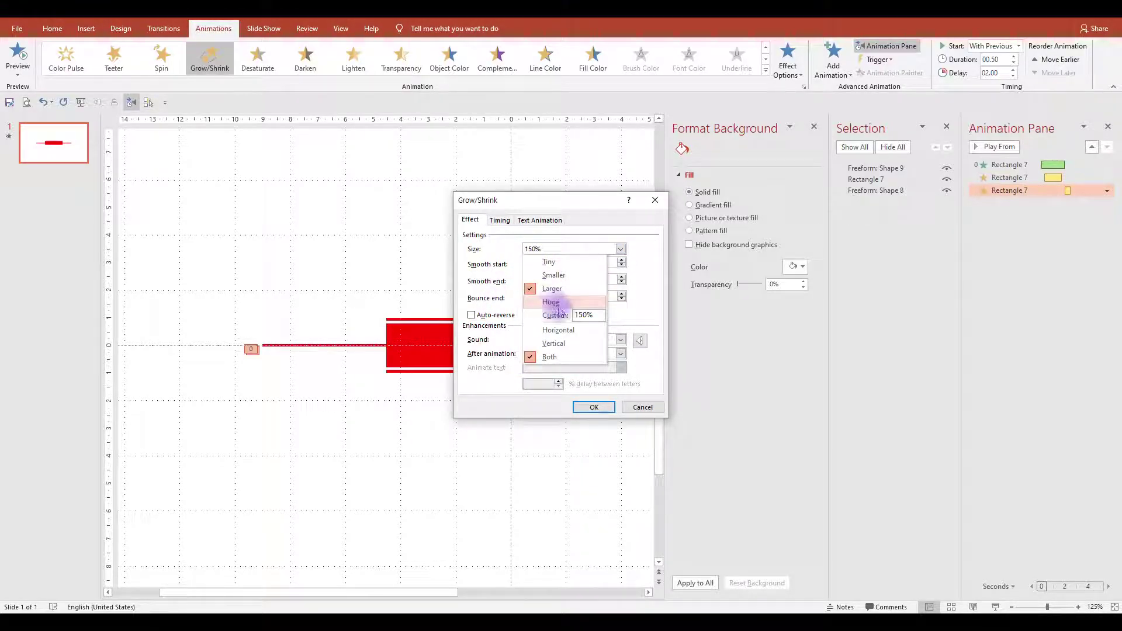
pyautogui.click(583, 316)
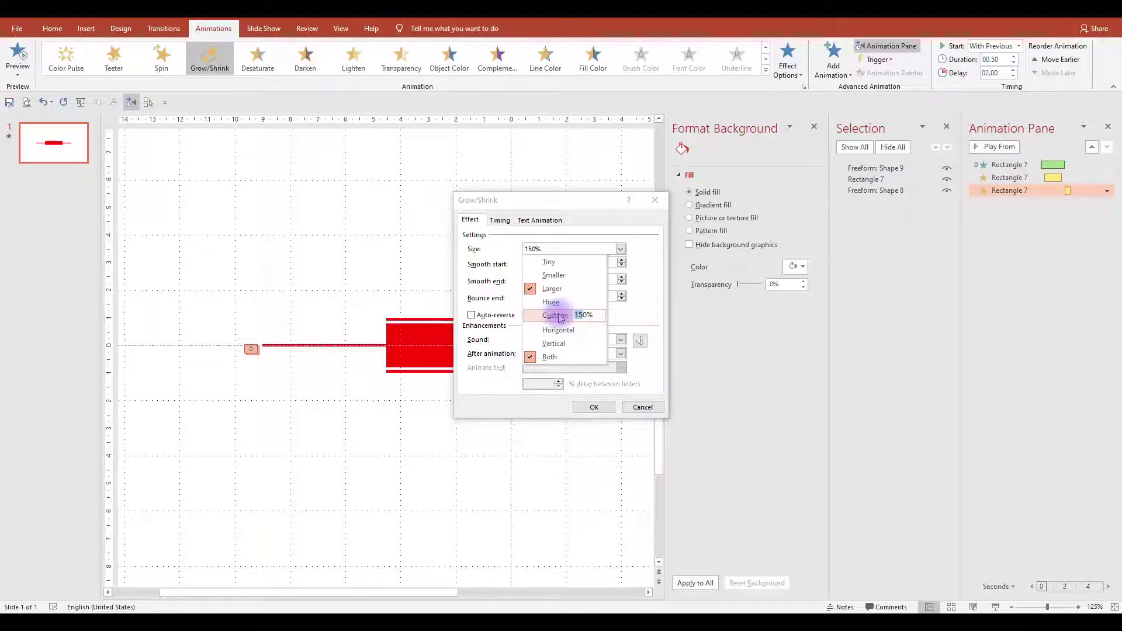
pyautogui.write('40')
pyautogui.press('Return')
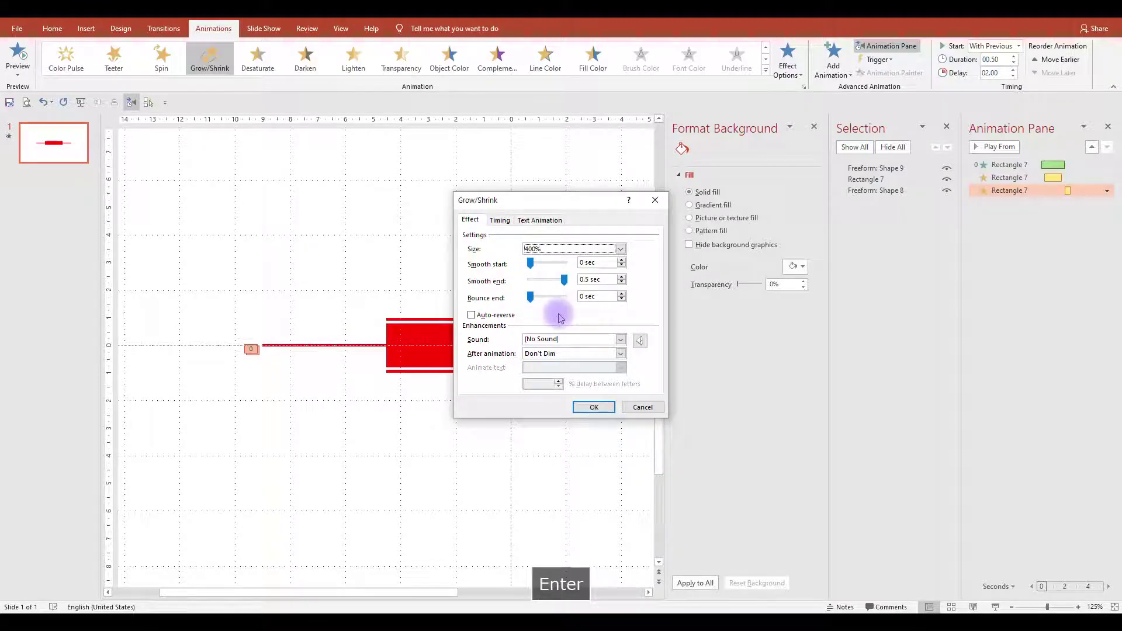
pyautogui.click(593, 407)
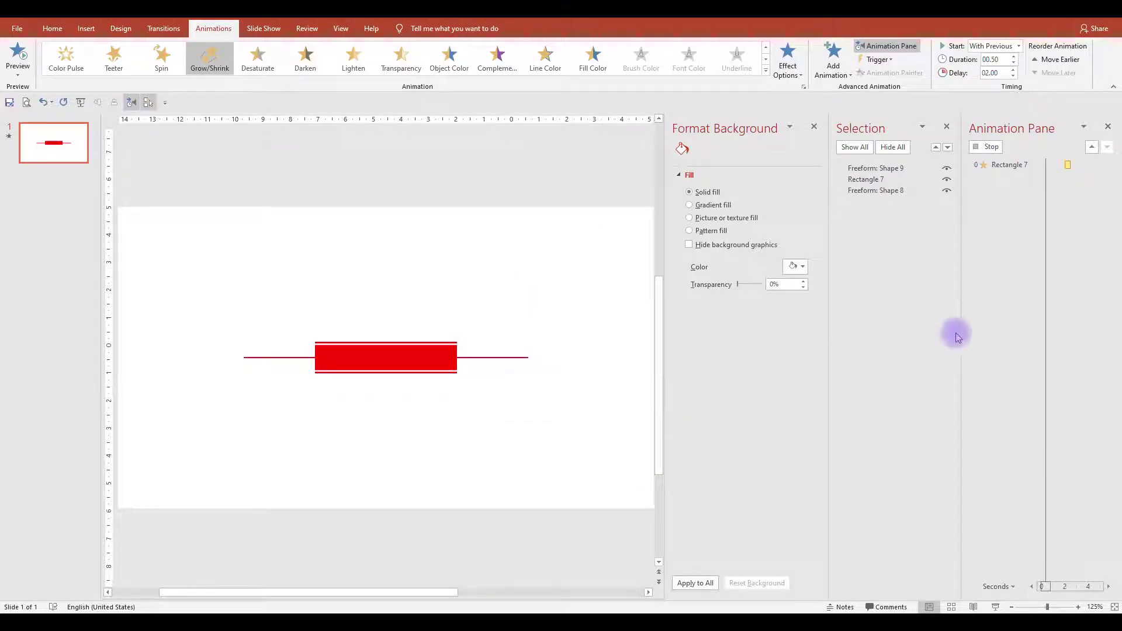
# Change the direction of the strip's second Grow/Shrink effect and lengthen its duration to about 1 second
pyautogui.click(789, 63)
pyautogui.click(801, 139)
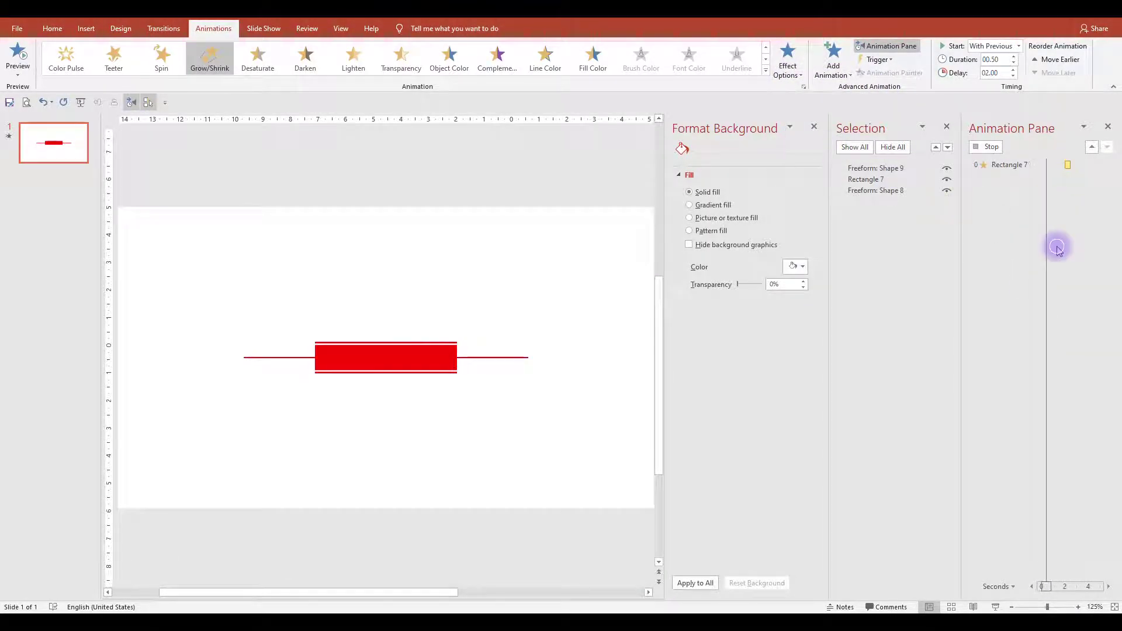
pyautogui.click(1062, 227)
pyautogui.click(1042, 195)
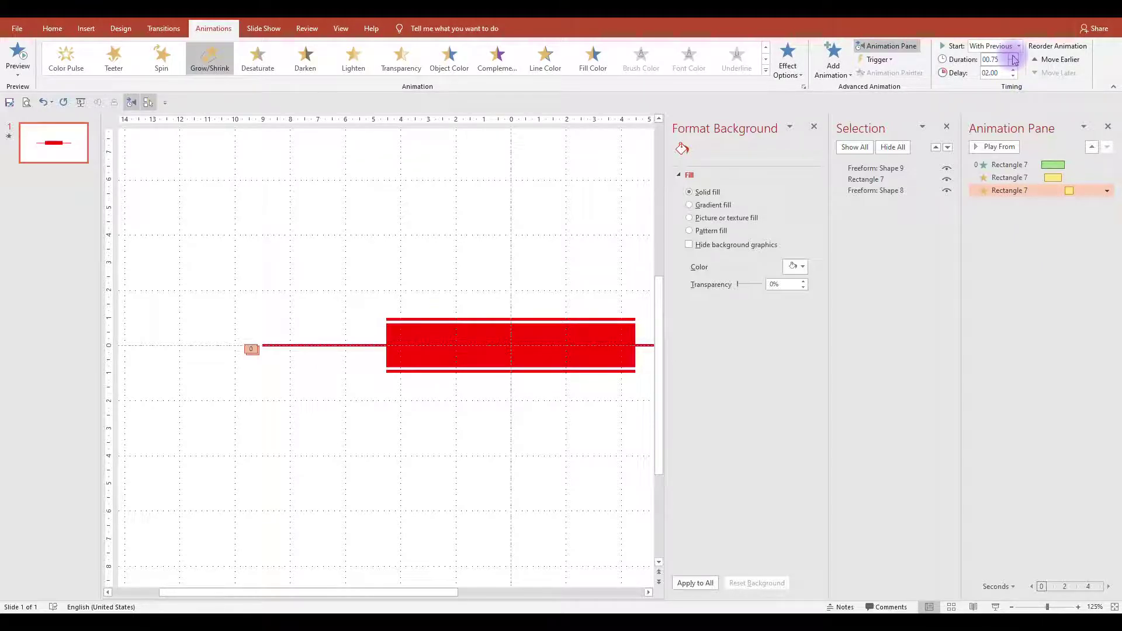
pyautogui.click(1063, 251)
pyautogui.click(1032, 191)
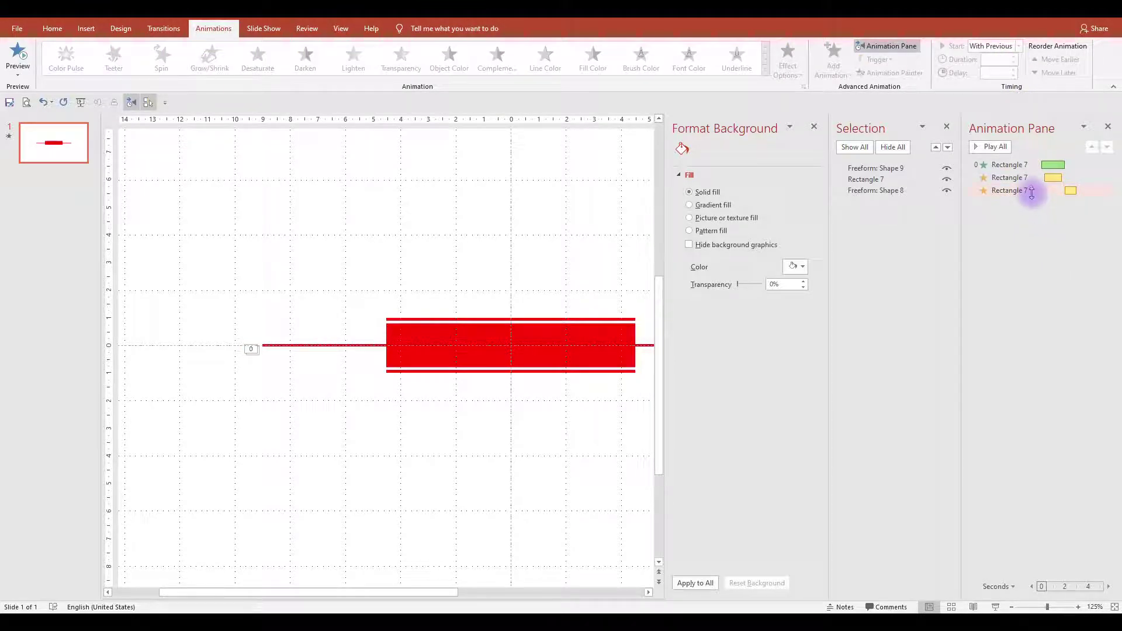
pyautogui.click(1023, 240)
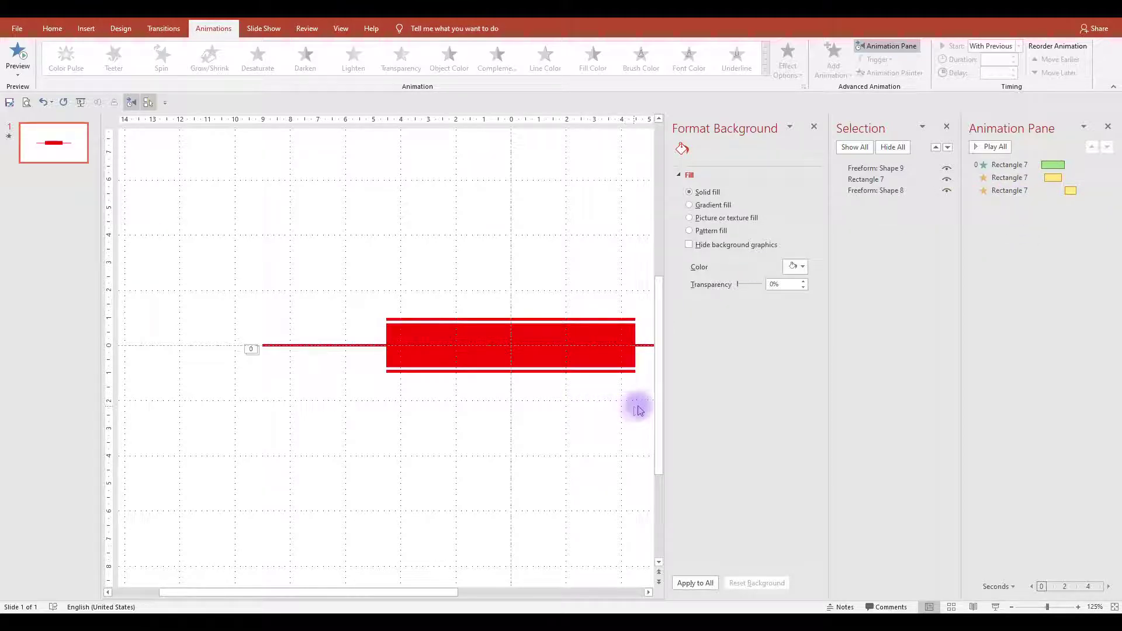
# Apply the Peek In entrance effect to both slotted red bars together
pyautogui.moveTo(645, 401); pyautogui.dragTo(341, 250)
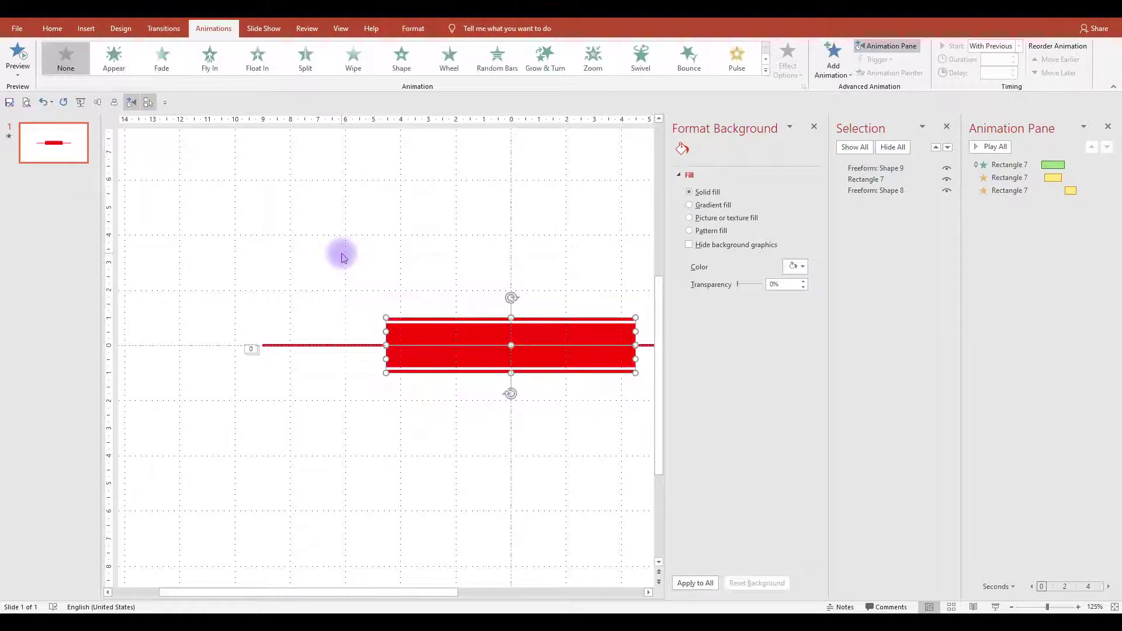
pyautogui.click(766, 70)
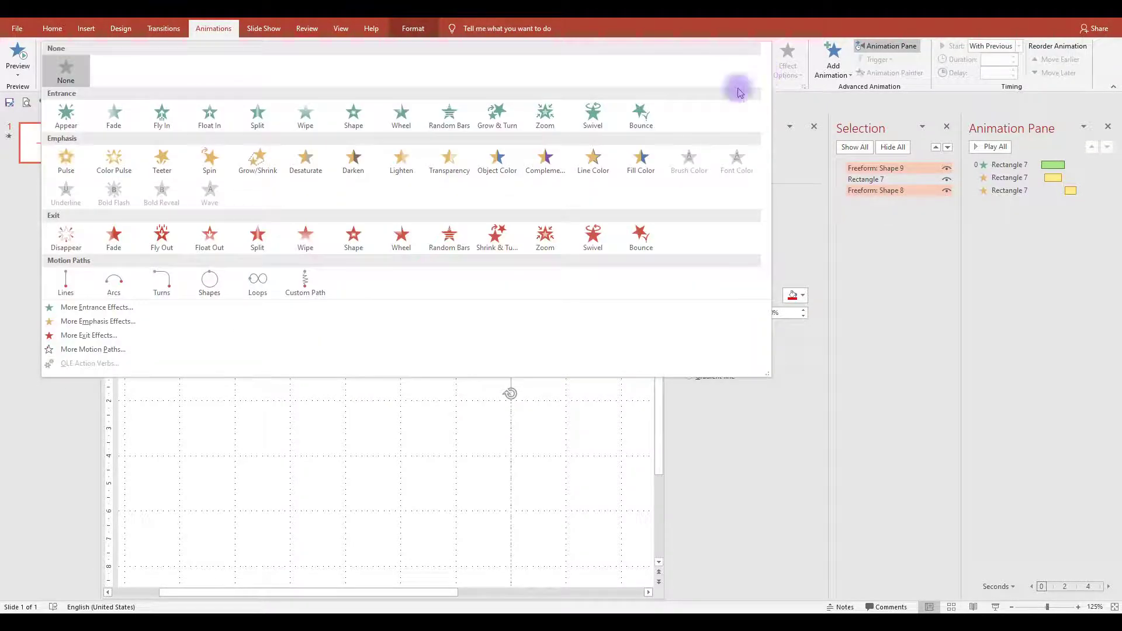
pyautogui.click(564, 309)
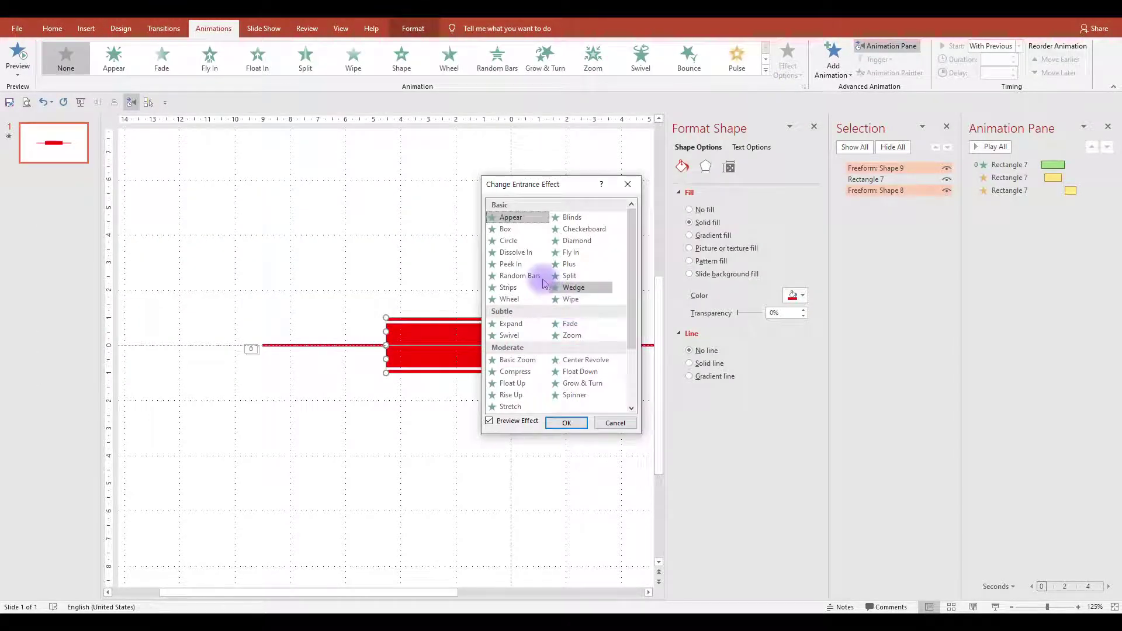
pyautogui.click(511, 264)
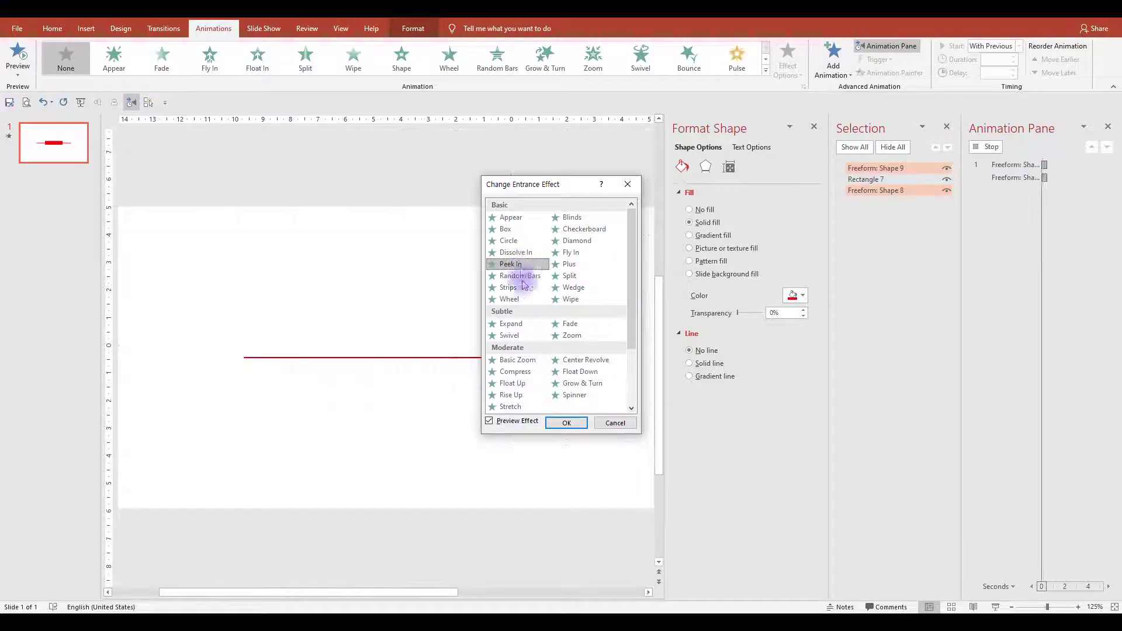
pyautogui.click(566, 423)
pyautogui.click(1020, 269)
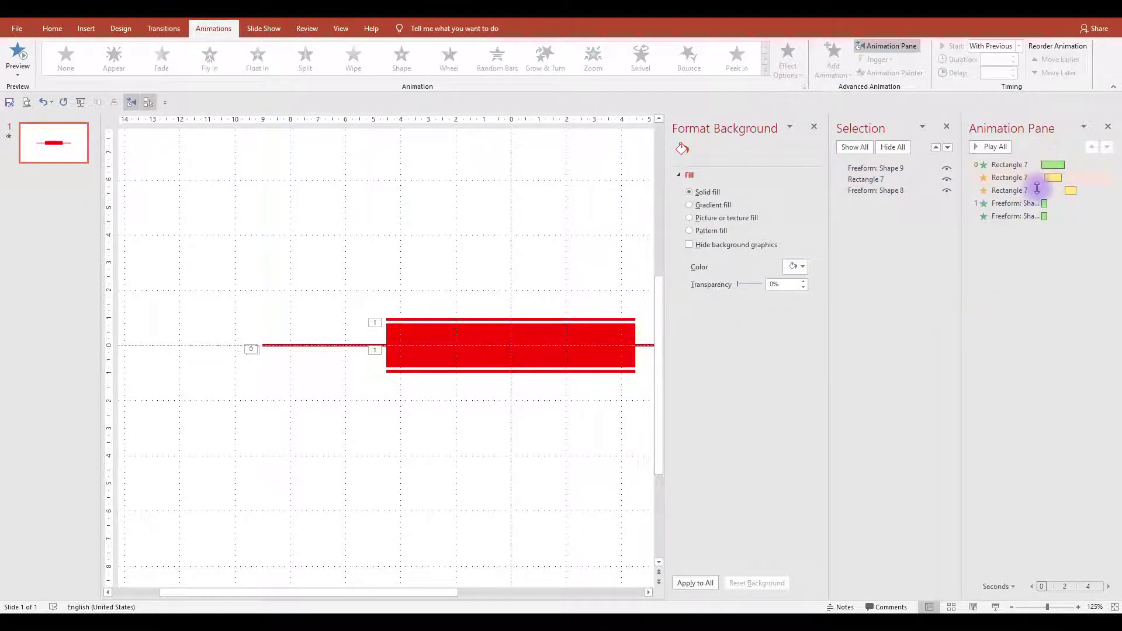
# Set both bars' Peek In effects to start With Previous, with a 1.5-second duration and a 2-second delay
pyautogui.click(1029, 206)
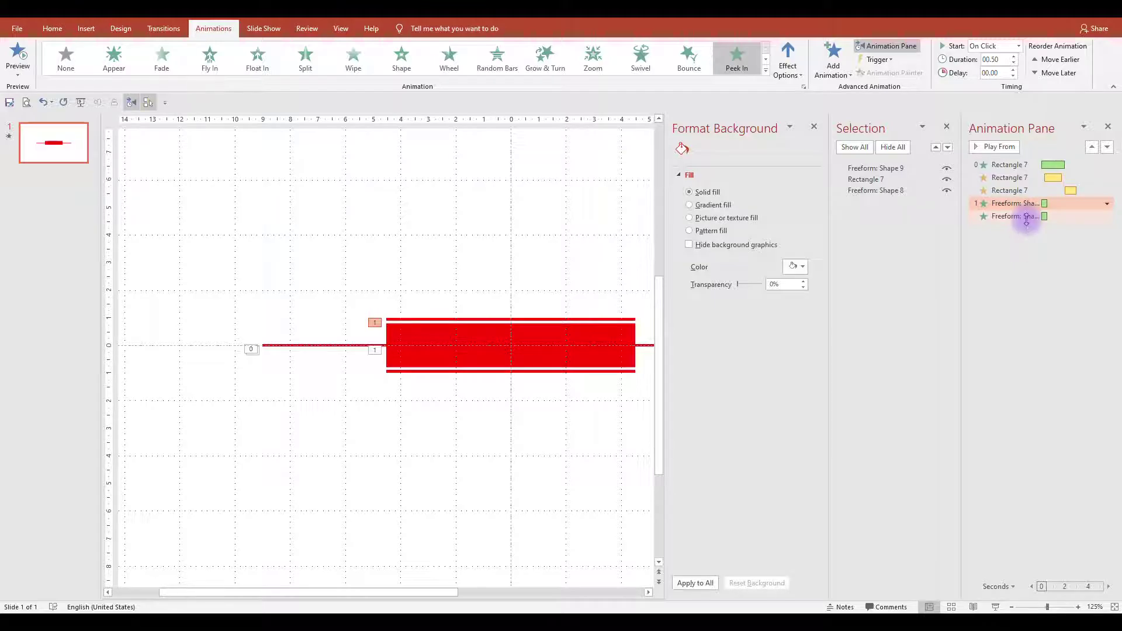
pyautogui.keyDown('ctrl'); pyautogui.click(1027, 217); pyautogui.keyUp('ctrl')
pyautogui.rightClick(1027, 220)
pyautogui.click(1040, 243)
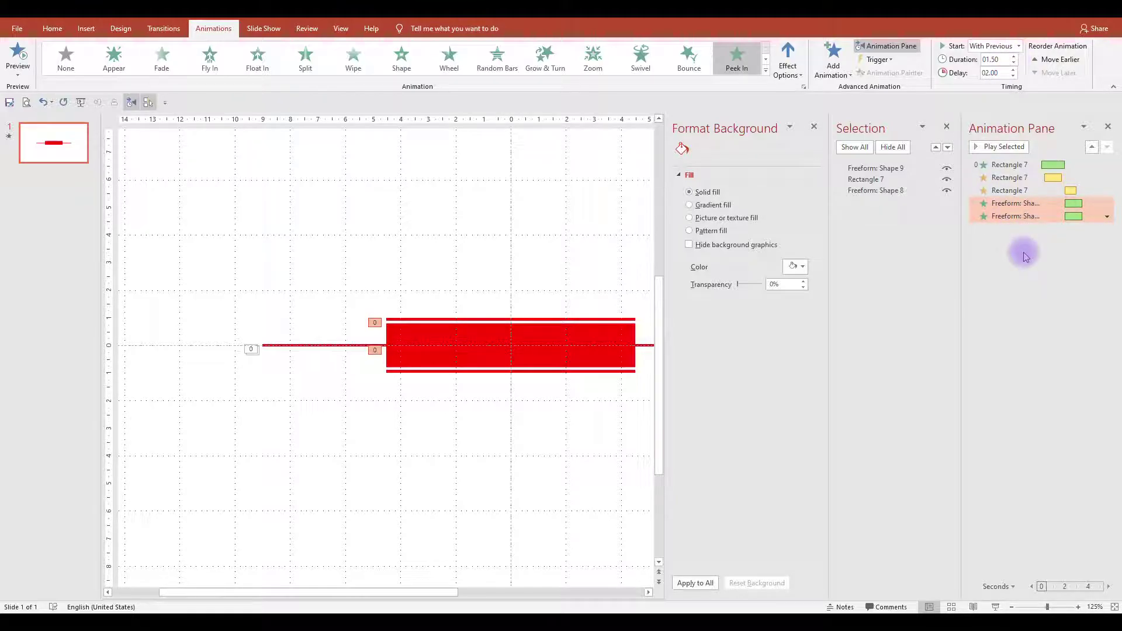
pyautogui.click(1039, 281)
# Change the Peek In direction of the lower slotted bar and preview all animations on the slide
pyautogui.click(1011, 204)
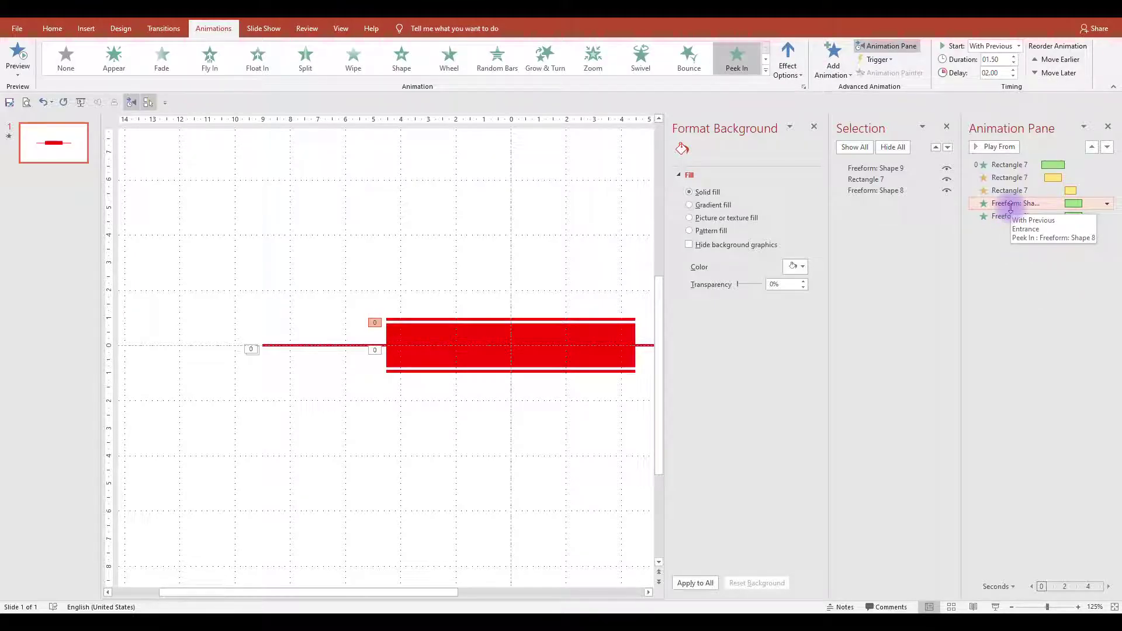
pyautogui.click(1011, 218)
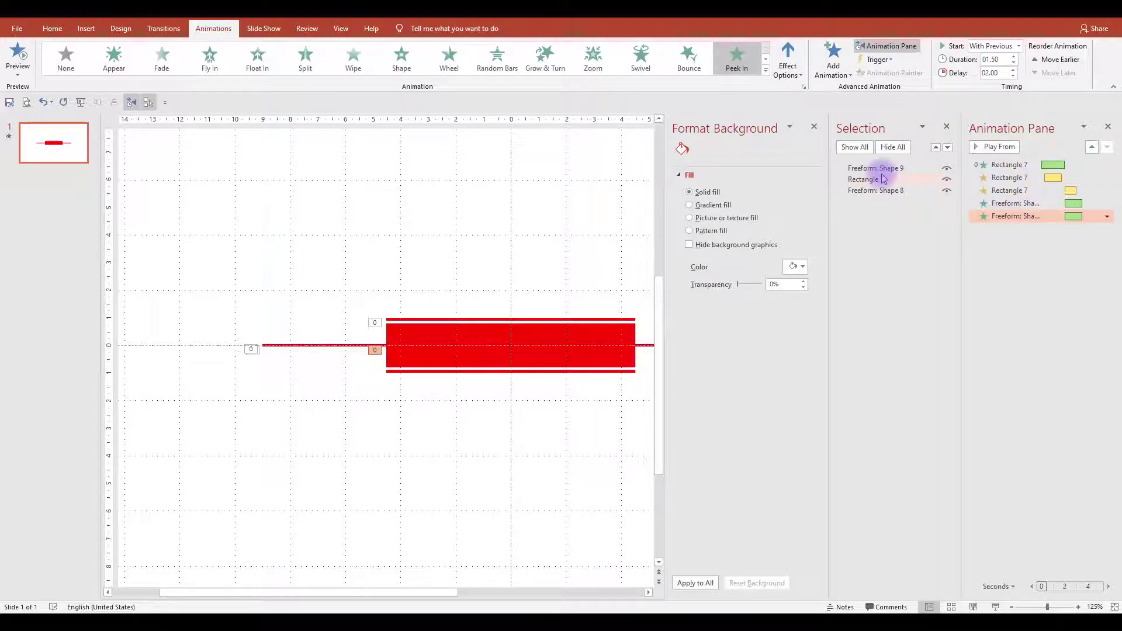
pyautogui.click(785, 73)
pyautogui.click(815, 185)
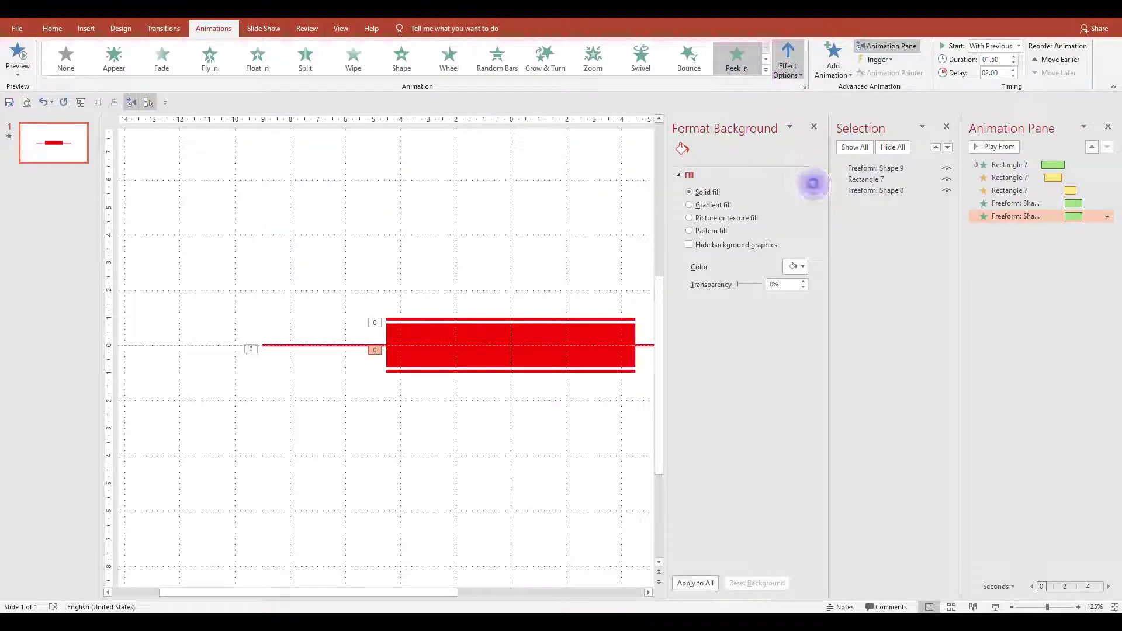
pyautogui.click(1004, 272)
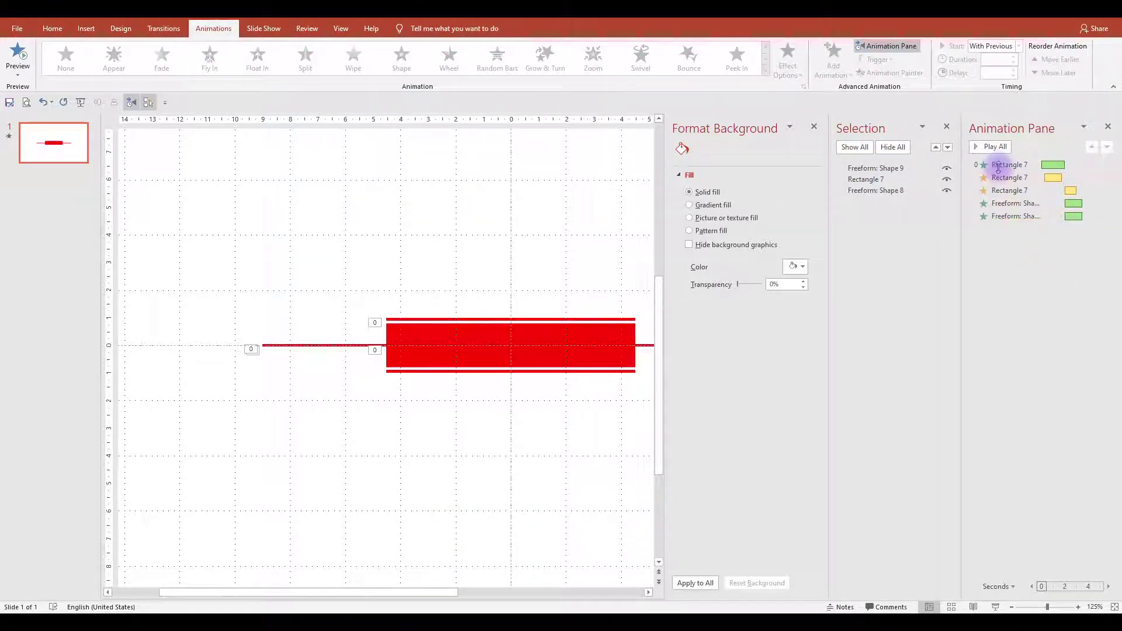
pyautogui.click(996, 147)
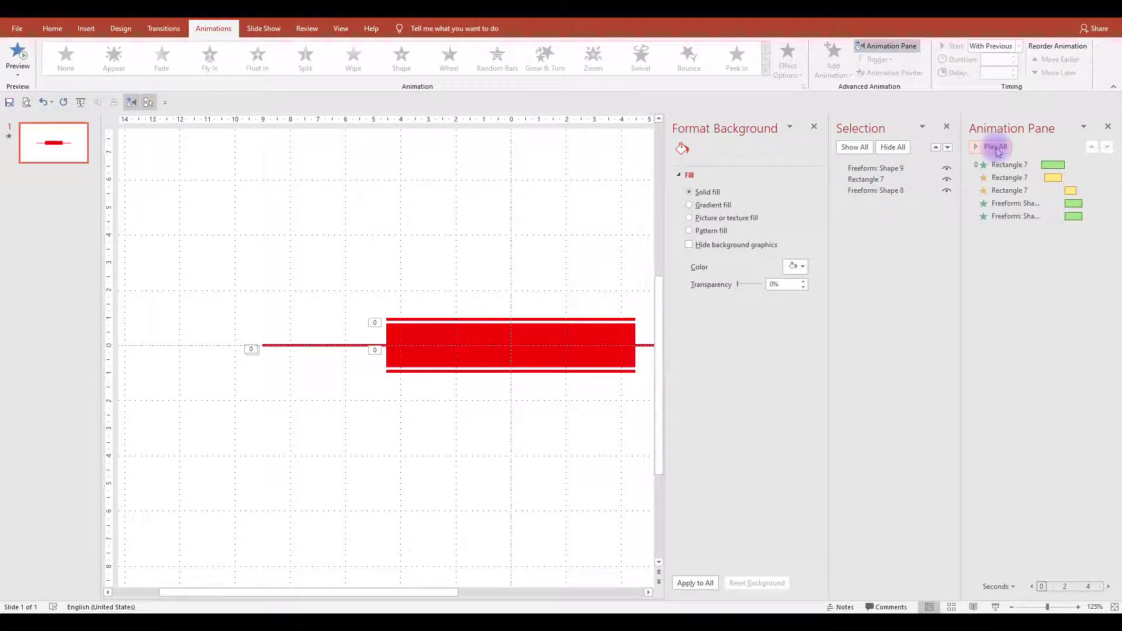
pyautogui.click(996, 148)
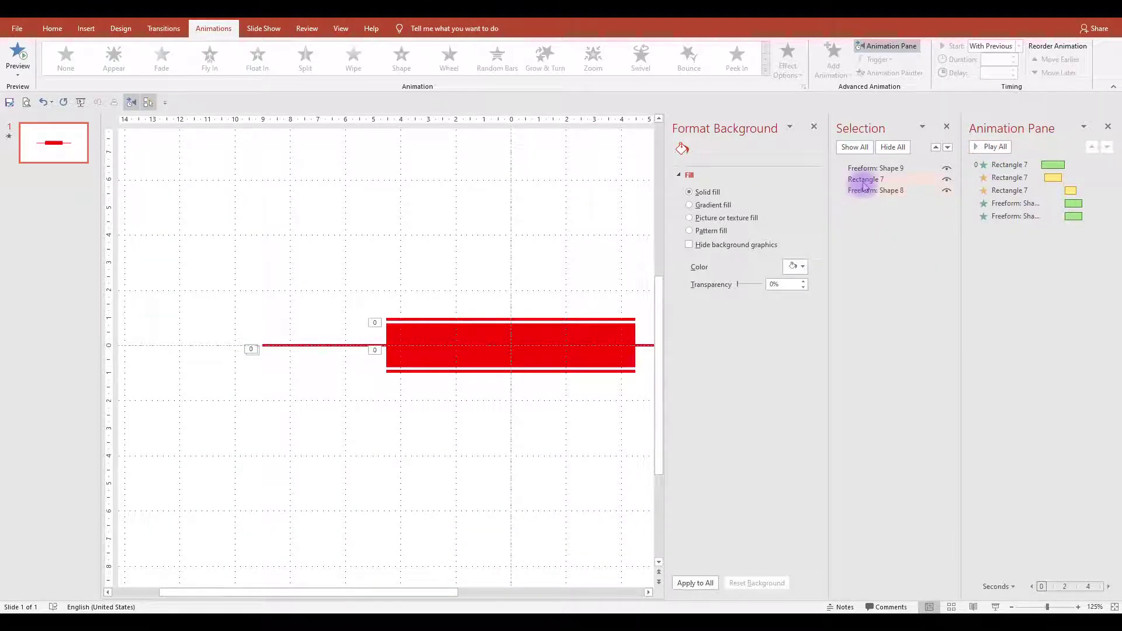
# Bring the thin strip in front of both slotted bars in the stacking order and preview all animations
pyautogui.moveTo(864, 184); pyautogui.dragTo(865, 171)
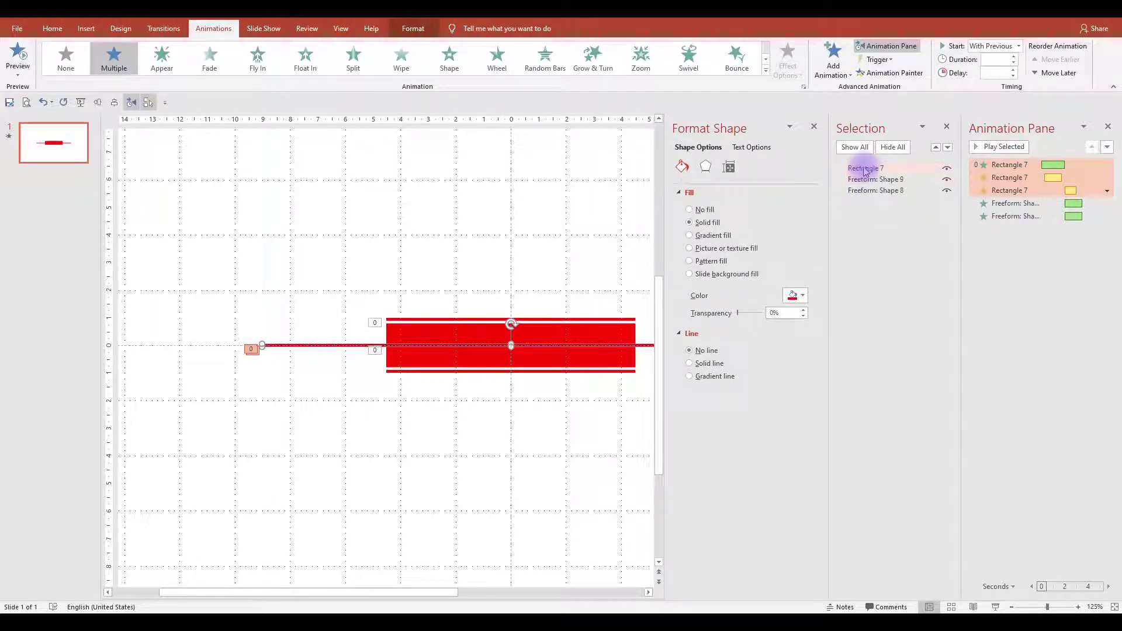
pyautogui.click(1032, 240)
pyautogui.click(994, 147)
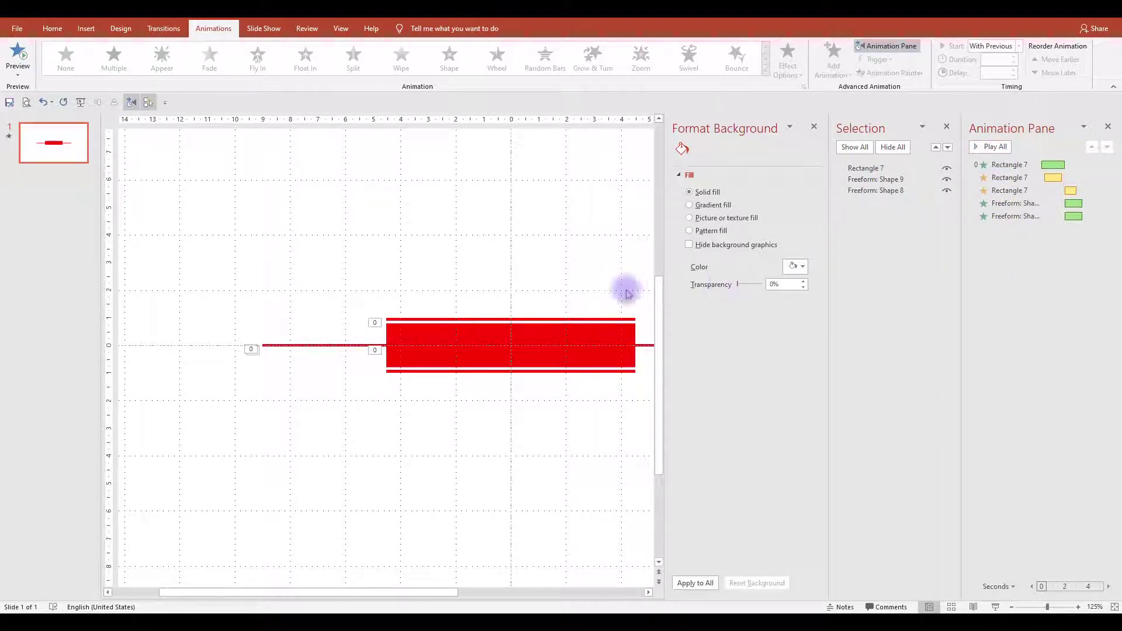
# Add a text box reading DUMB LITTY in the empty area above the red bars
pyautogui.keyDown('ctrl'); pyautogui.scroll(-5, 512, 213); pyautogui.keyUp('ctrl')
pyautogui.keyDown('ctrl'); pyautogui.scroll(5, 512, 212); pyautogui.keyUp('ctrl')
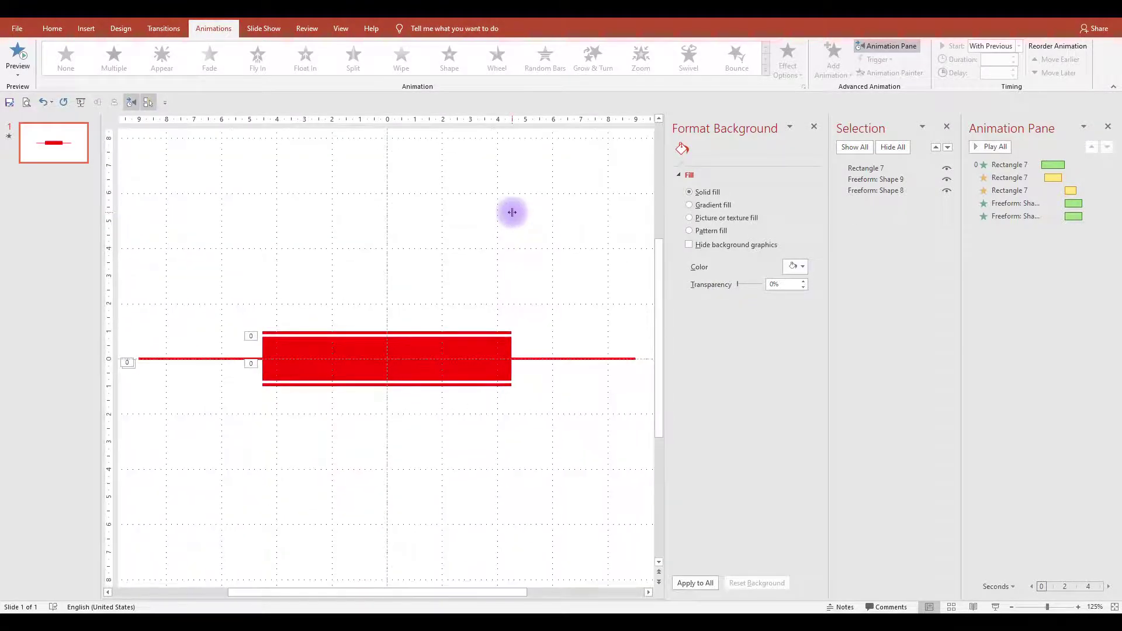
pyautogui.click(49, 29)
pyautogui.click(344, 236)
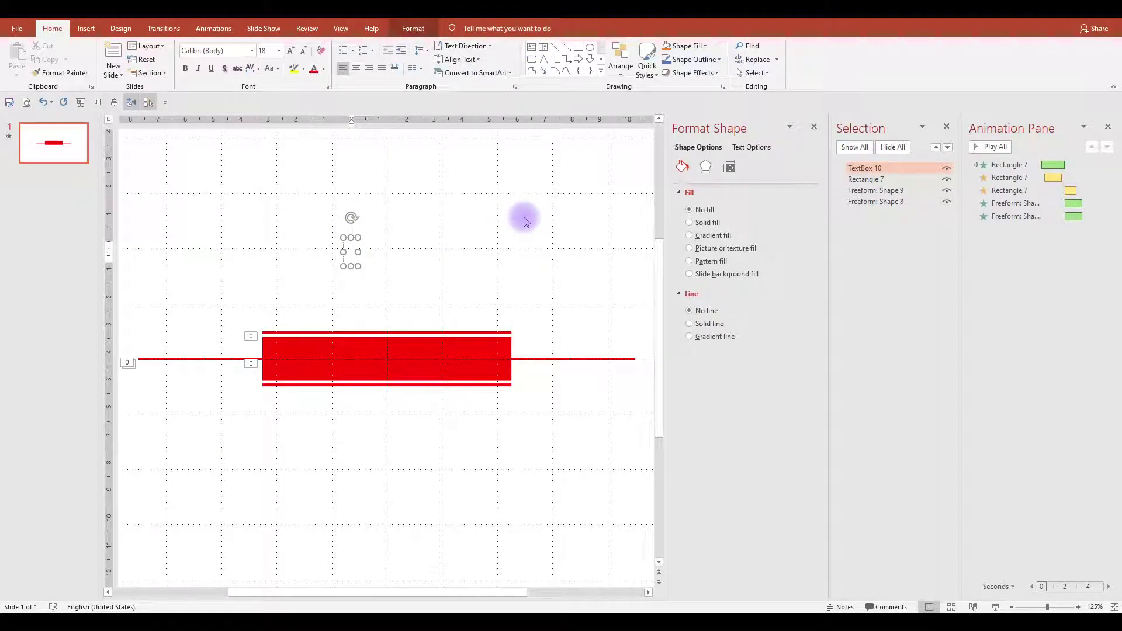
pyautogui.write('DUMB ')
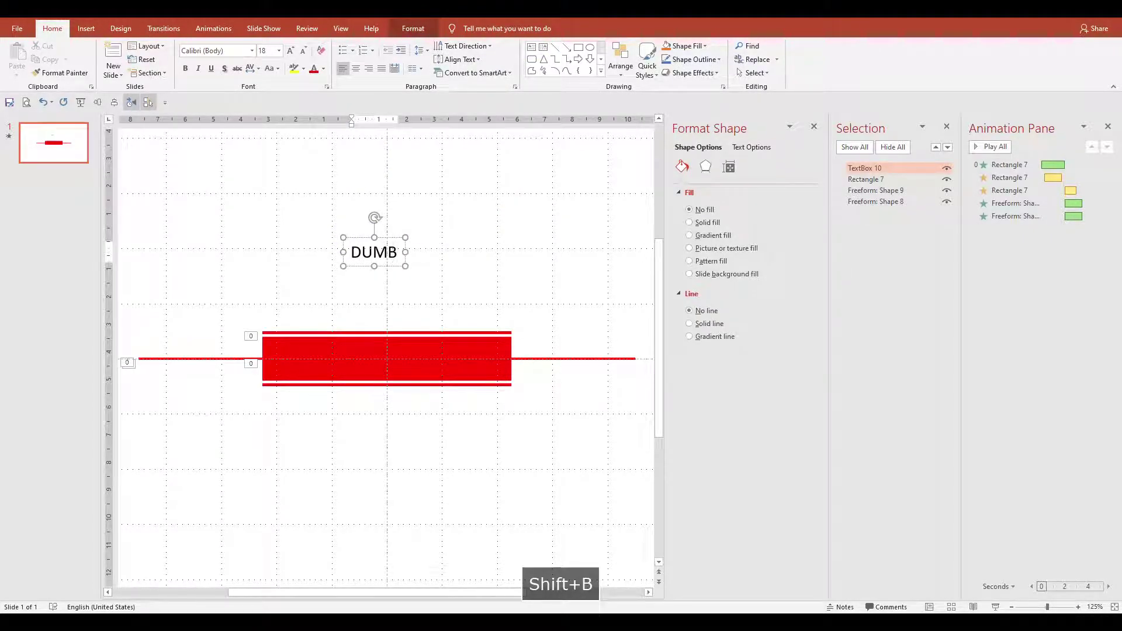
pyautogui.write('LITT')
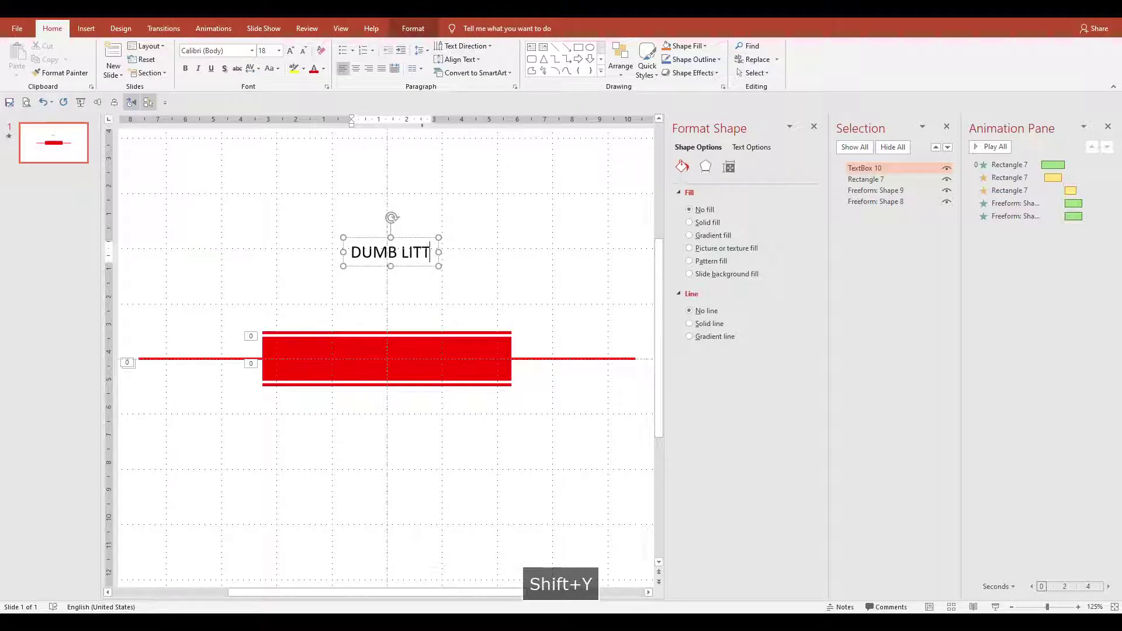
# Centre the DUMB LITTY text horizontally, align it to the middle vertically, and enlarge it to 32 pt
pyautogui.moveTo(325, 211); pyautogui.dragTo(507, 291)
pyautogui.click(357, 68)
pyautogui.click(459, 59)
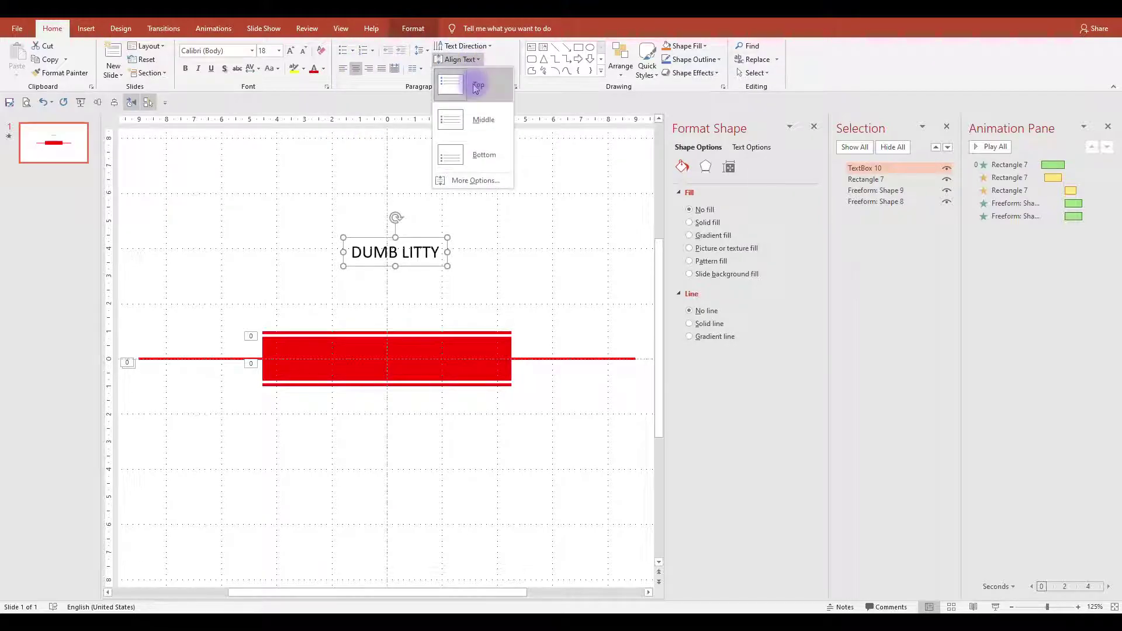
pyautogui.click(477, 120)
pyautogui.click(290, 51)
pyautogui.click(291, 51)
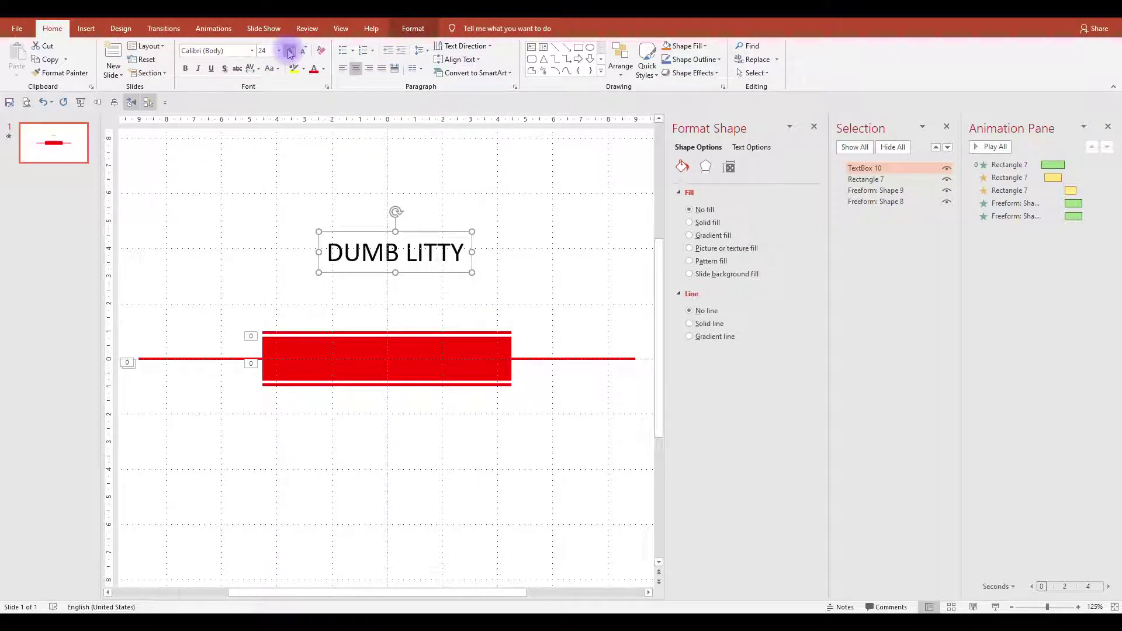
pyautogui.click(290, 51)
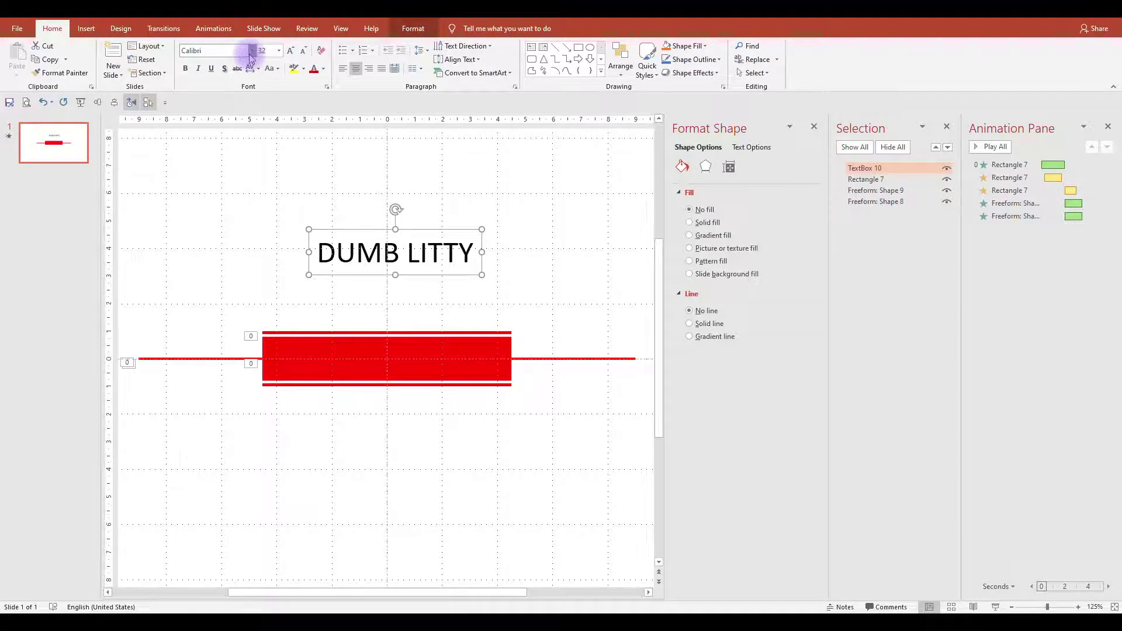
# Change the font of the DUMB LITTY text to Rowdy Bold
pyautogui.click(252, 52)
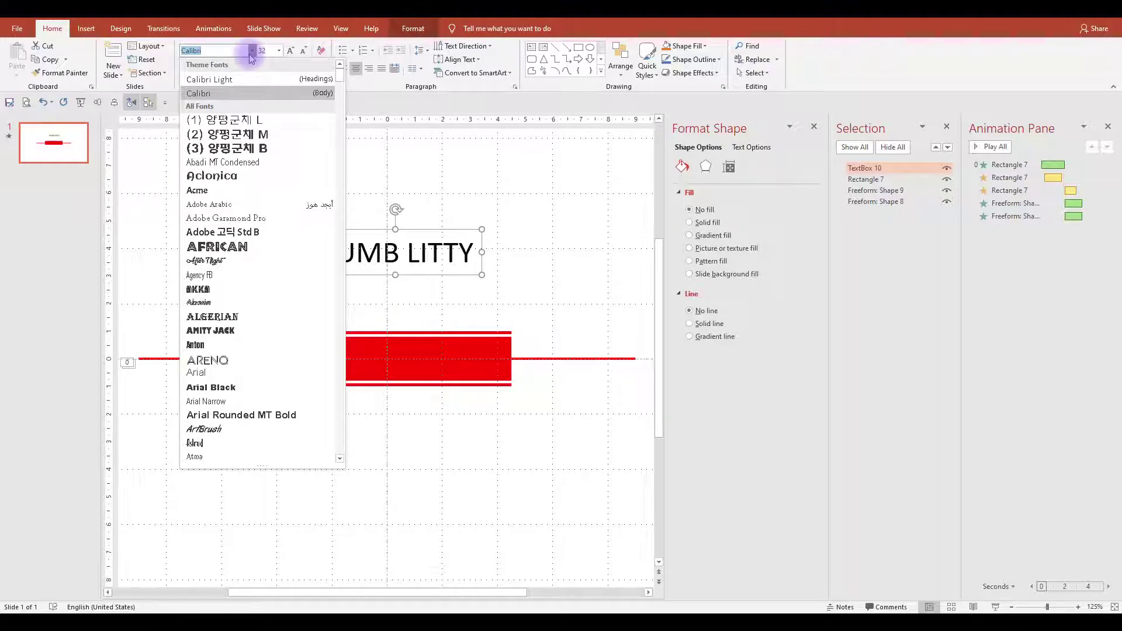
pyautogui.write('ro')
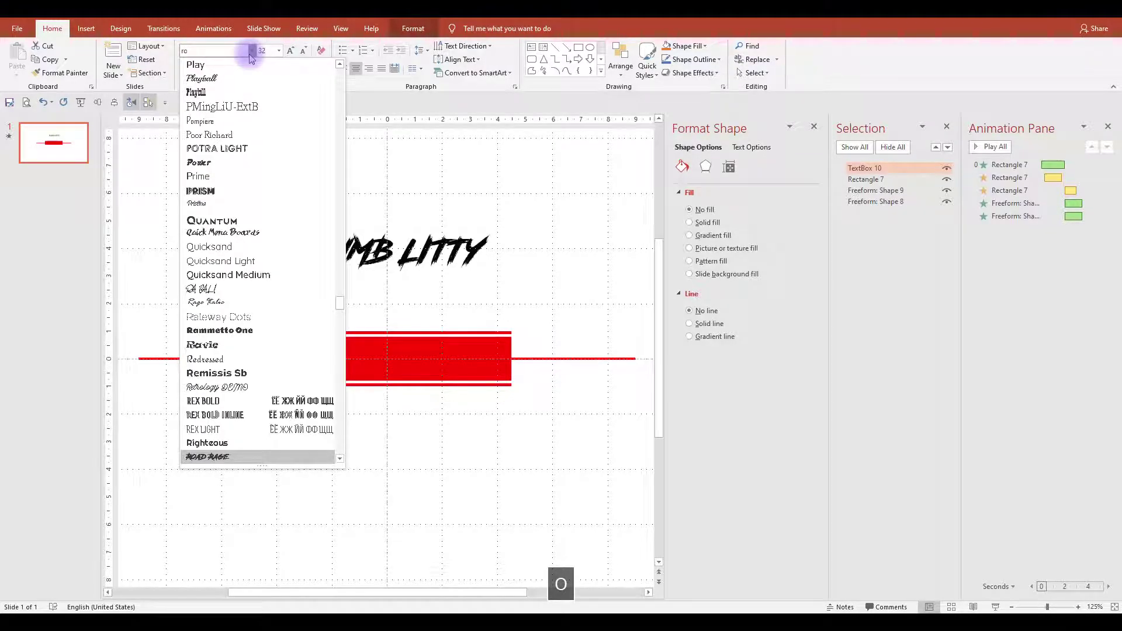
pyautogui.write('e')
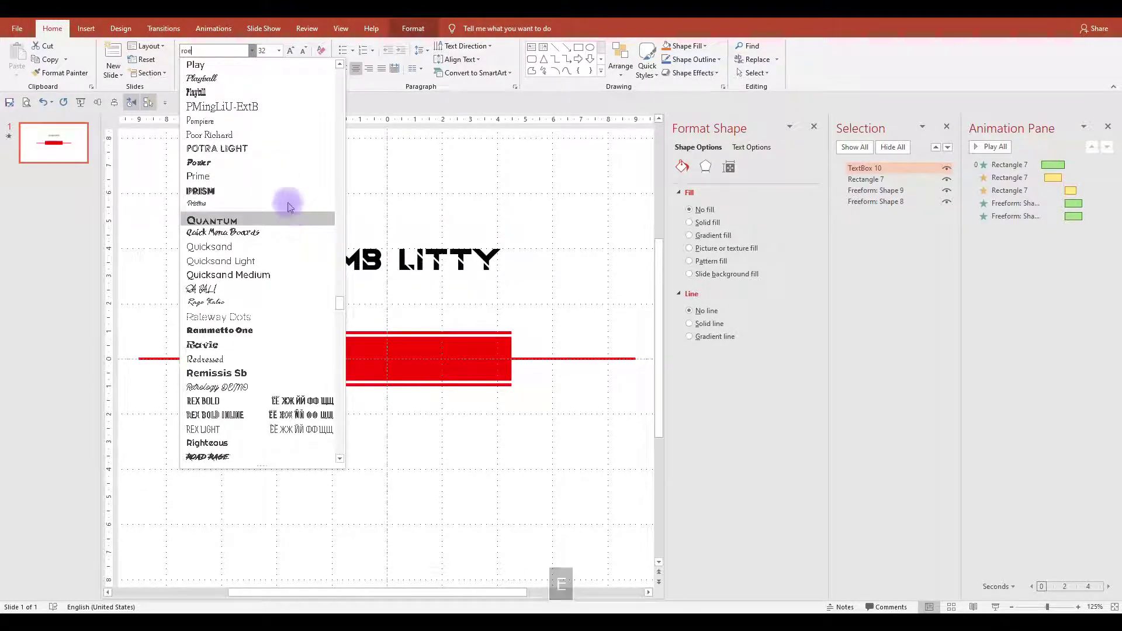
pyautogui.press('BackSpace')
pyautogui.write('w')
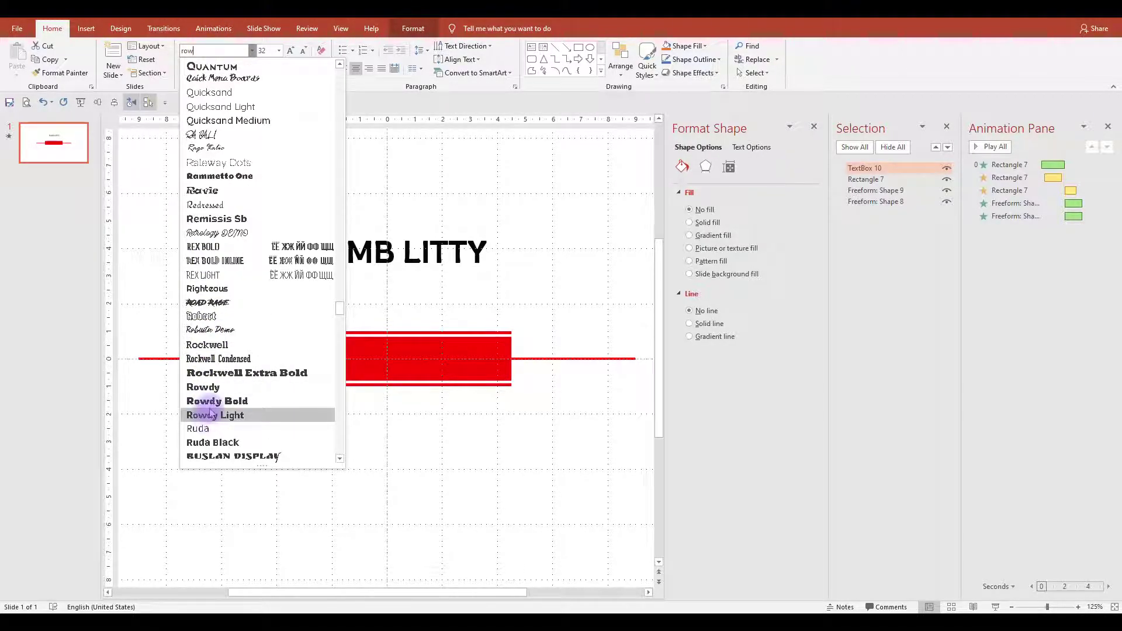
pyautogui.click(209, 401)
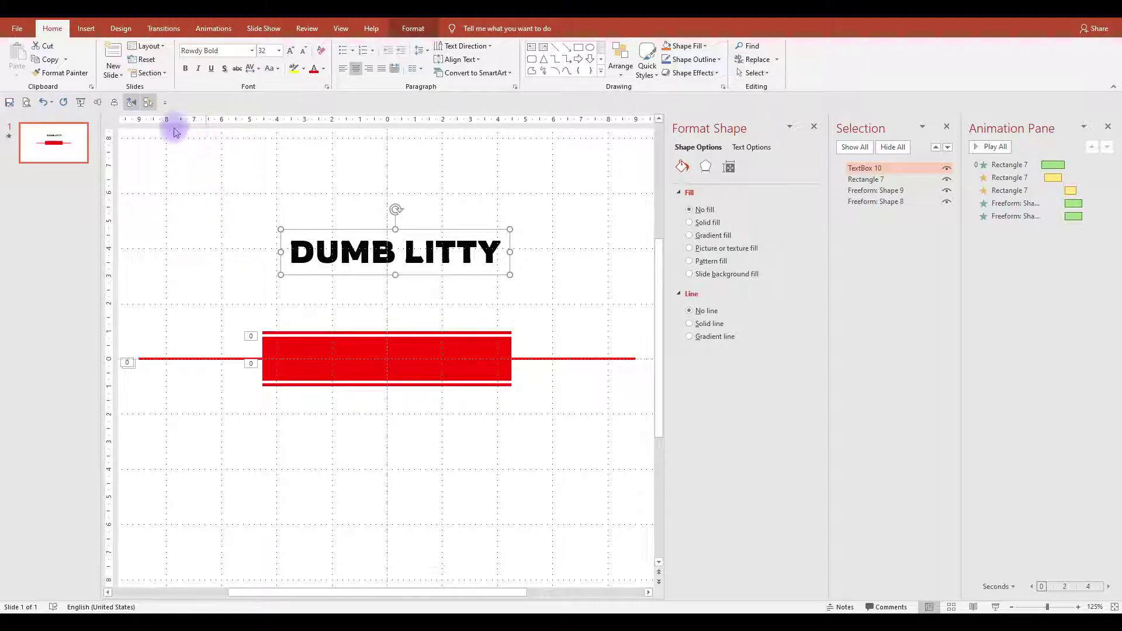
# Centre the DUMB LITTY text box on the slide over the red bars and colour its text white
pyautogui.click(98, 102)
pyautogui.click(146, 104)
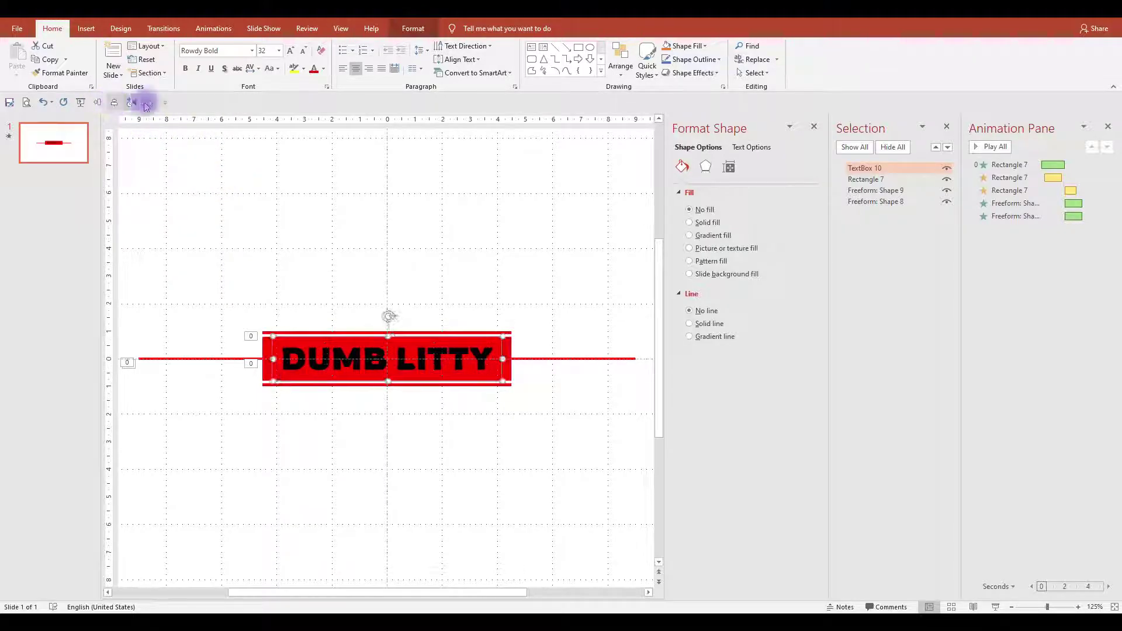
pyautogui.click(325, 70)
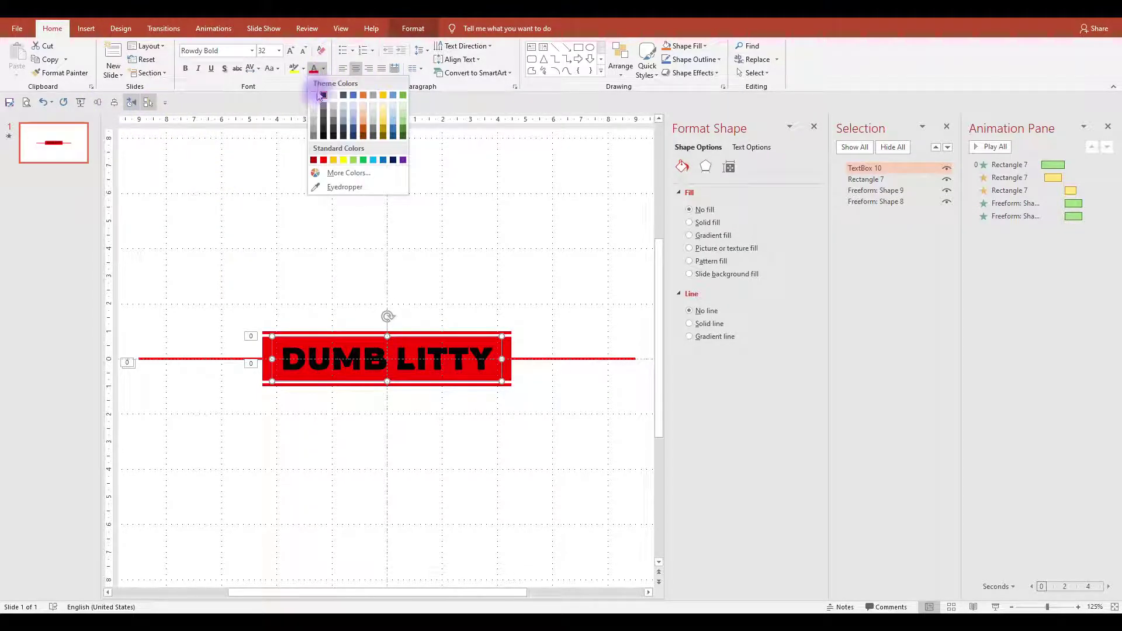
pyautogui.click(320, 96)
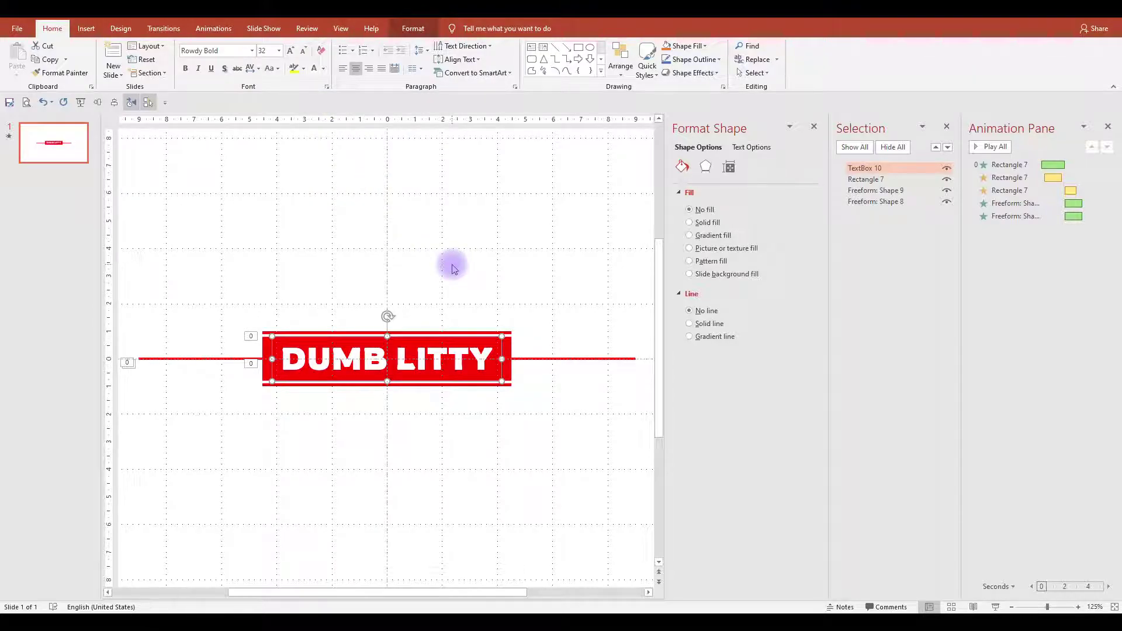
# Duplicate the DUMB LITTY text box and centre the copy exactly over the original
pyautogui.hotkey('ctrl', 'd')
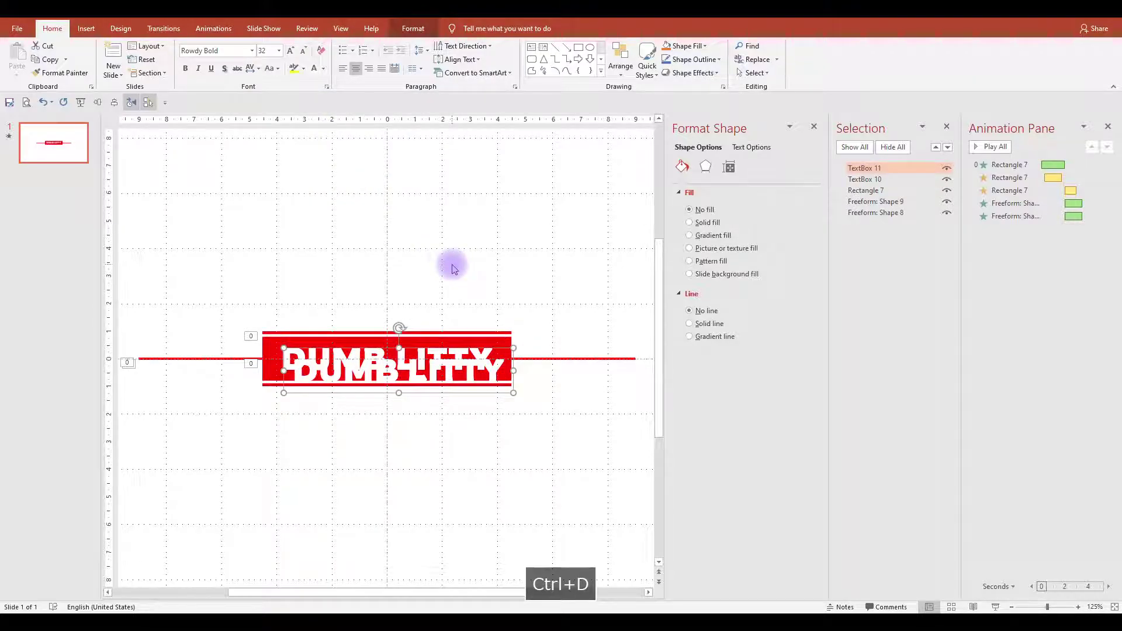
pyautogui.click(99, 102)
pyautogui.click(115, 103)
# Rename the upper text box object DUMB and the one beneath it LITTY
pyautogui.click(868, 169)
pyautogui.moveTo(887, 169); pyautogui.dragTo(787, 170)
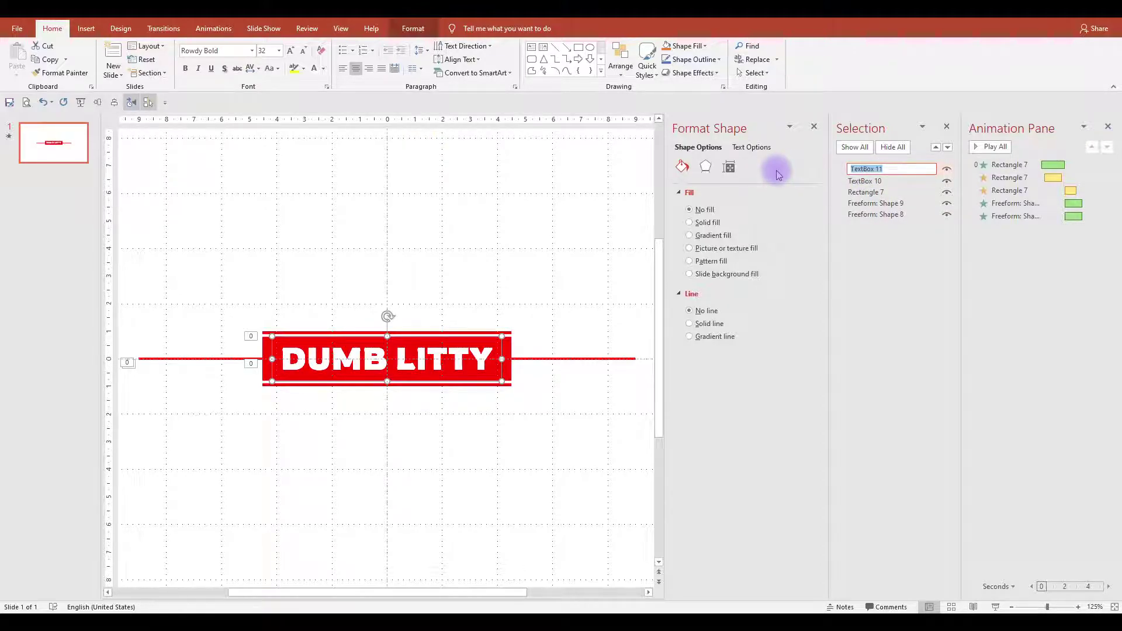
pyautogui.write('DUMB')
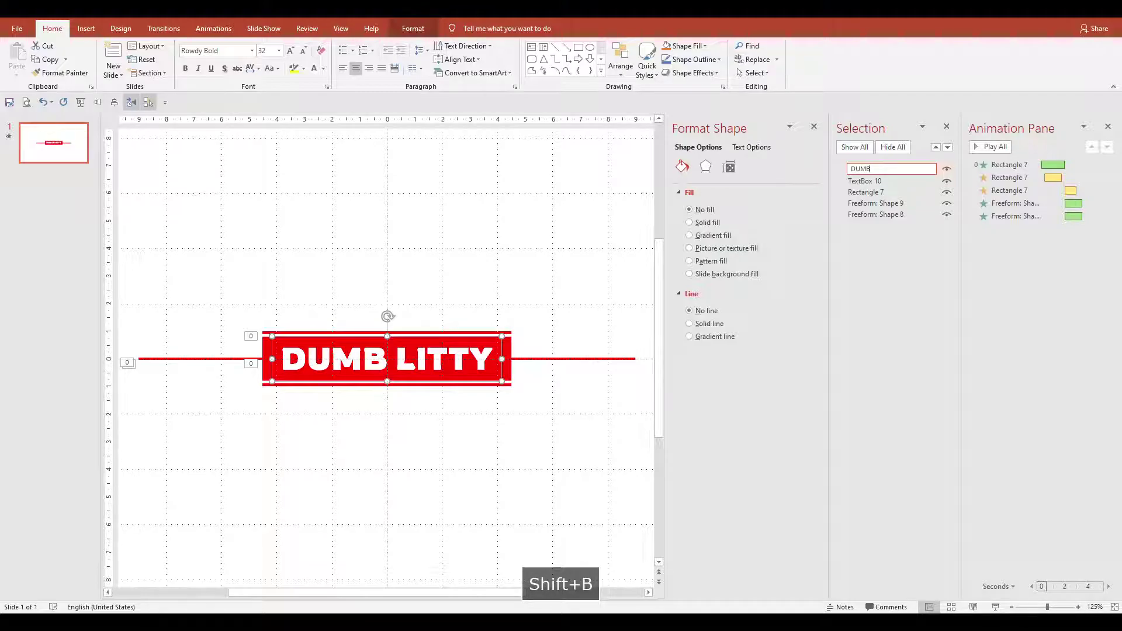
pyautogui.press('Return')
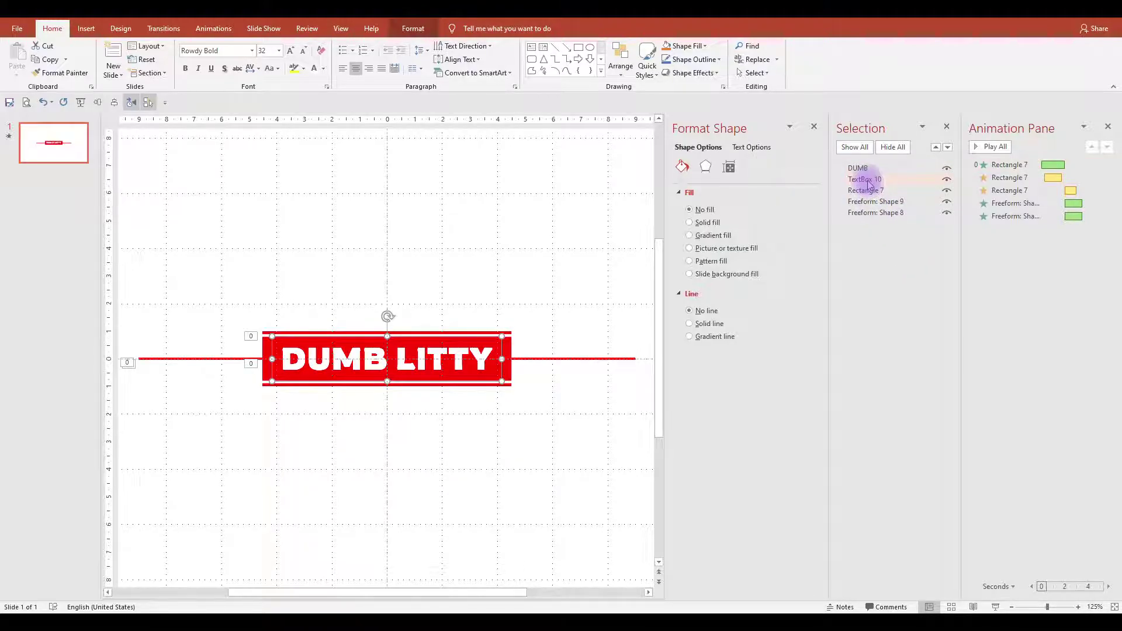
pyautogui.doubleClick(872, 180)
pyautogui.hotkey('ctrl', 'a')
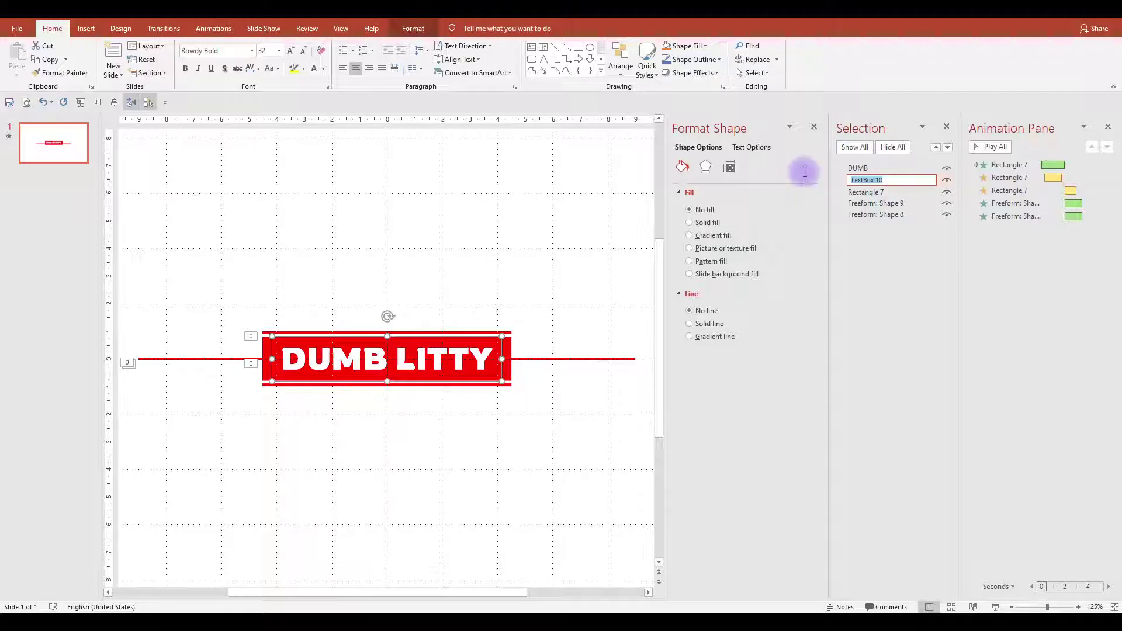
pyautogui.write('LIT')
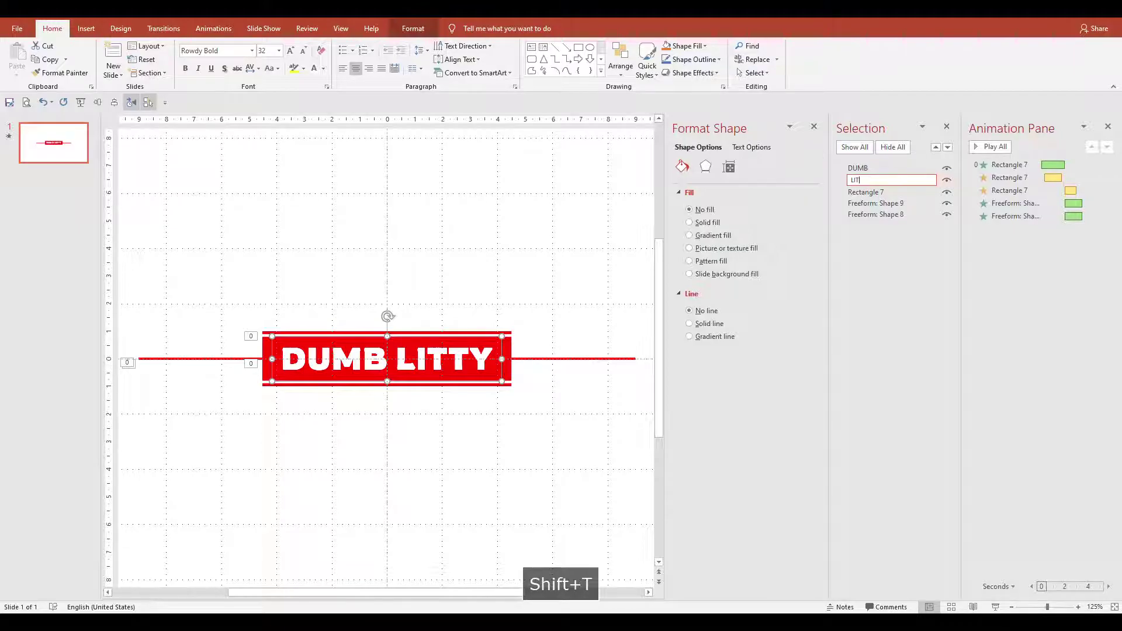
pyautogui.write('TY')
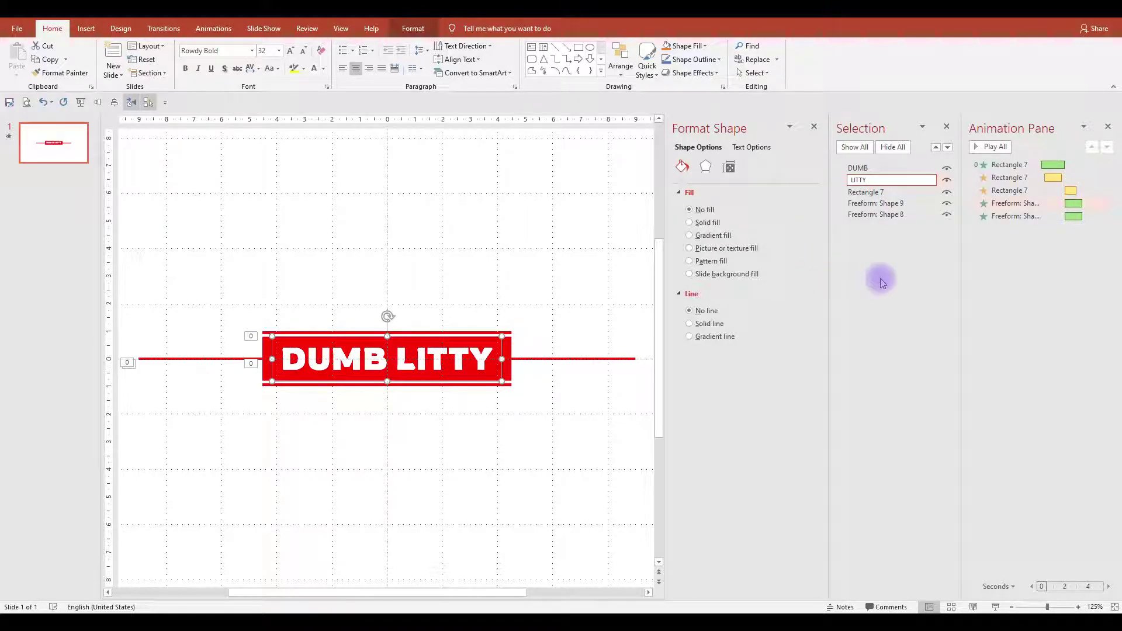
pyautogui.press('Return')
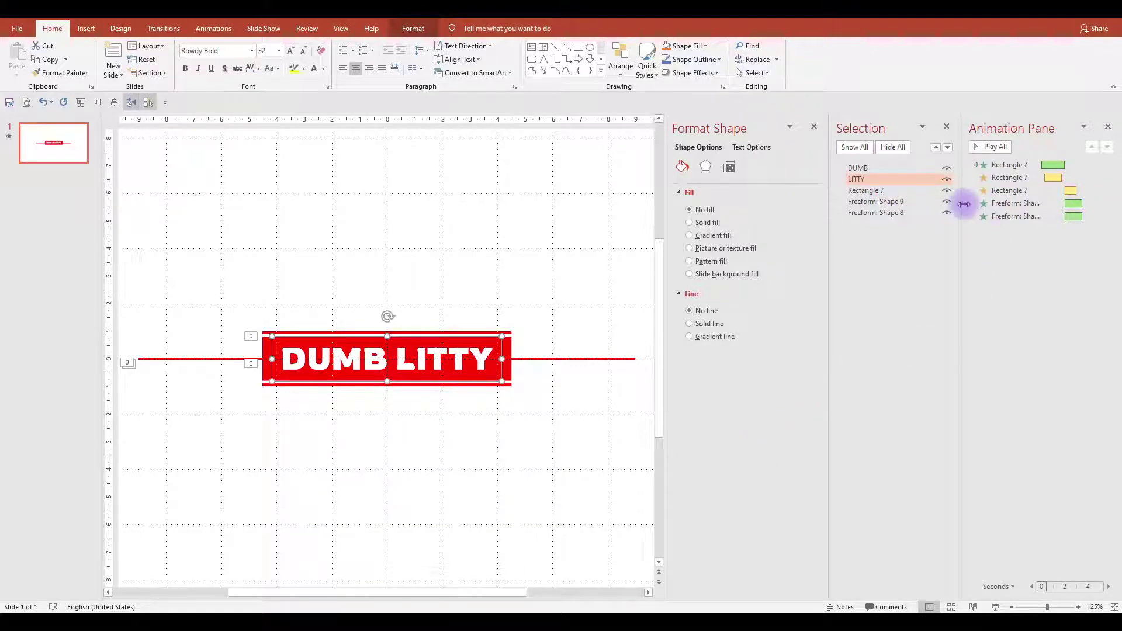
# Hide the LITTY object and set the word LITTY in the DUMB text box to 100% text transparency
pyautogui.click(947, 182)
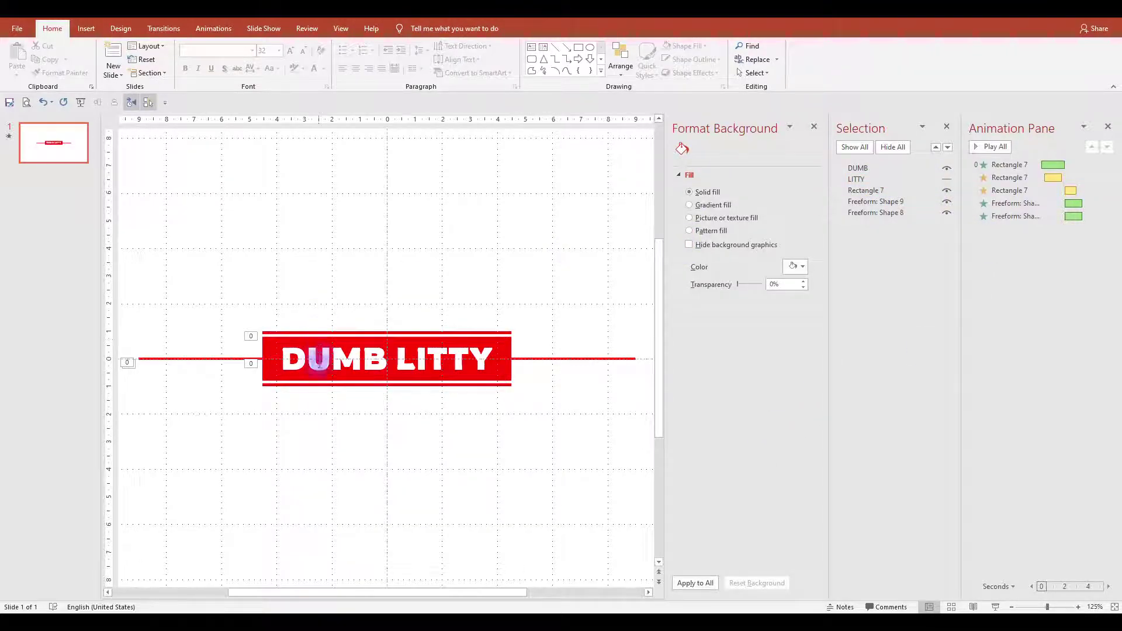
pyautogui.click(395, 359)
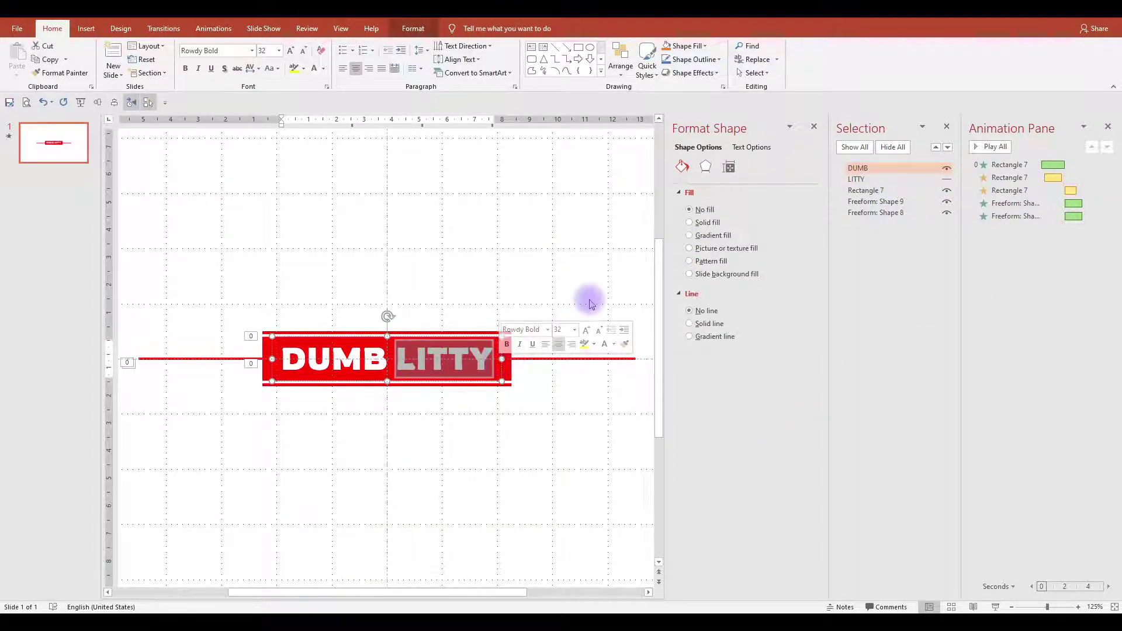
pyautogui.click(745, 152)
pyautogui.moveTo(742, 301); pyautogui.dragTo(771, 296)
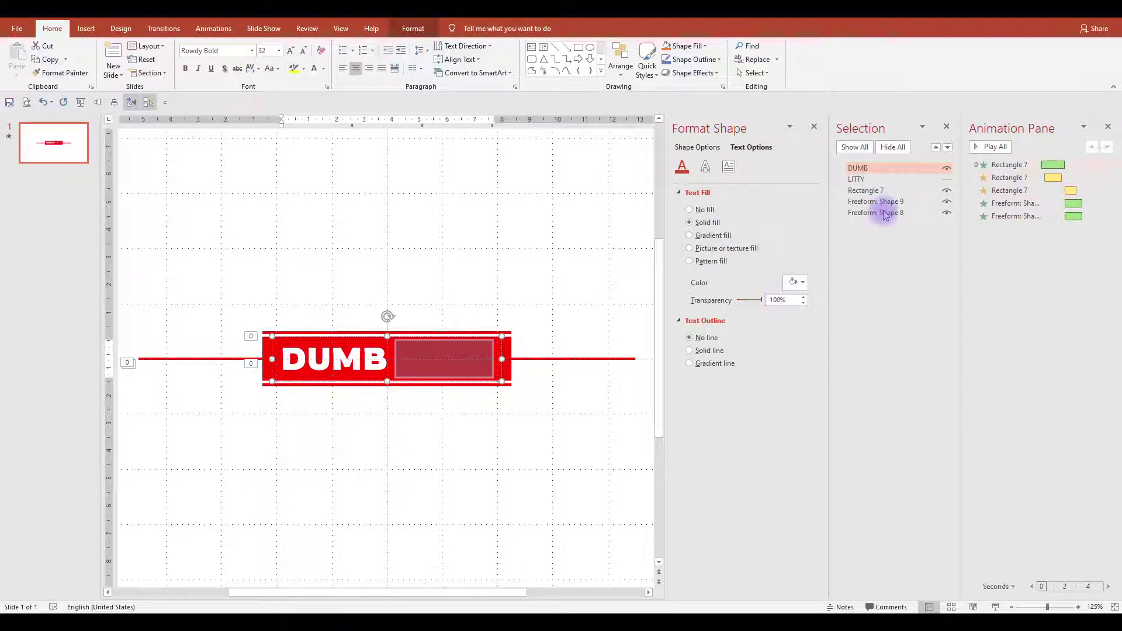
# With only the LITTY text box shown, set its word DUMB to 100% text transparency and unhide the DUMB object
pyautogui.click(948, 177)
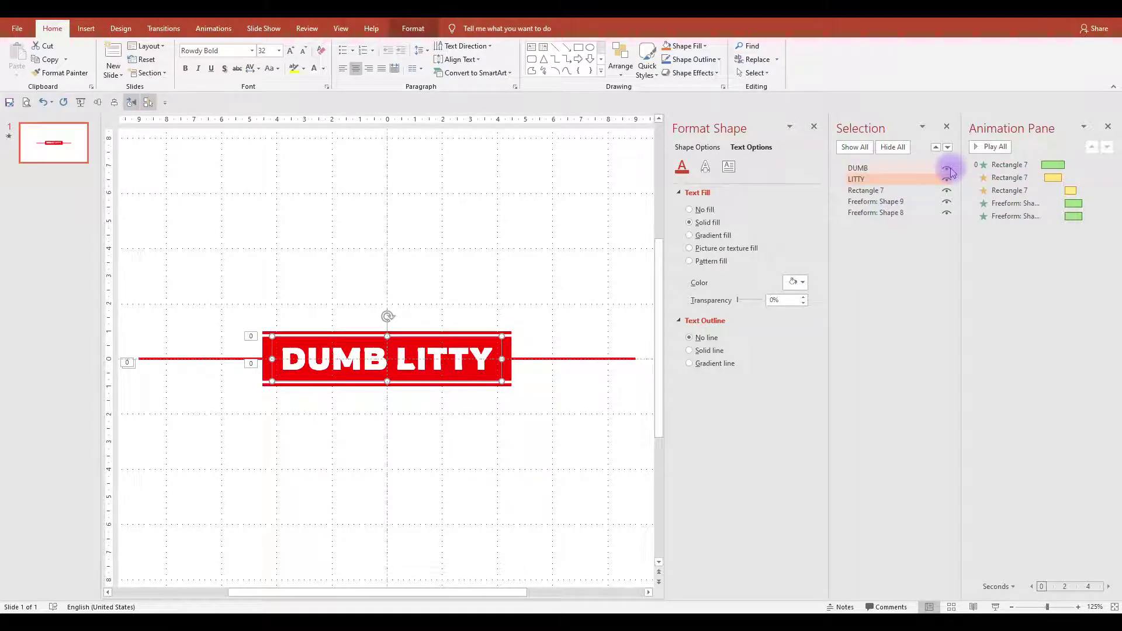
pyautogui.click(948, 169)
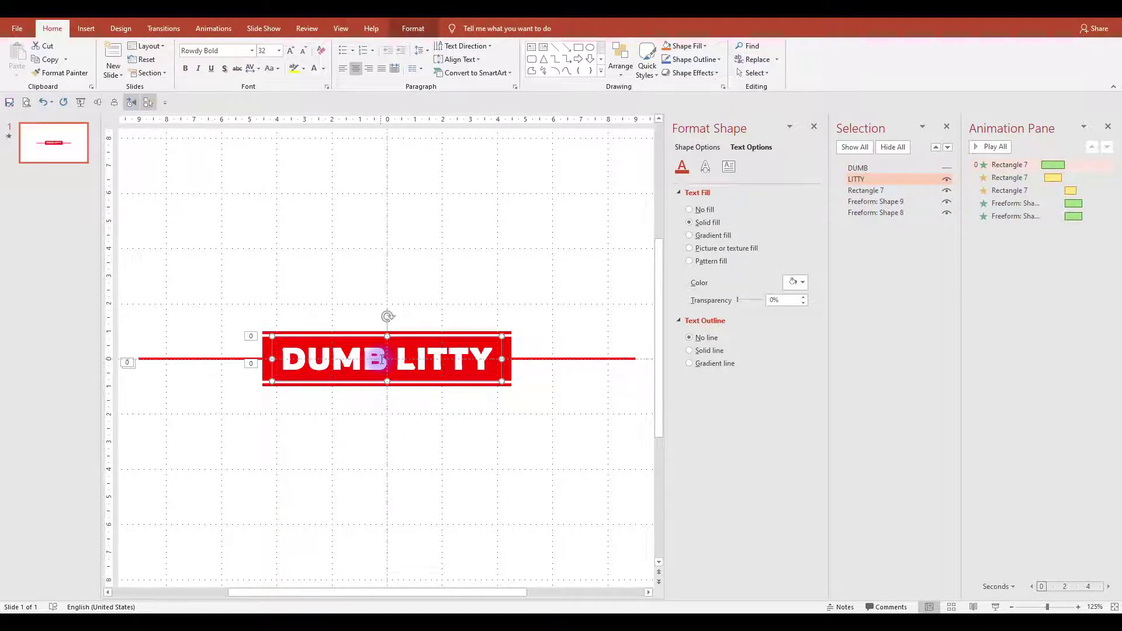
pyautogui.moveTo(381, 360); pyautogui.dragTo(272, 359)
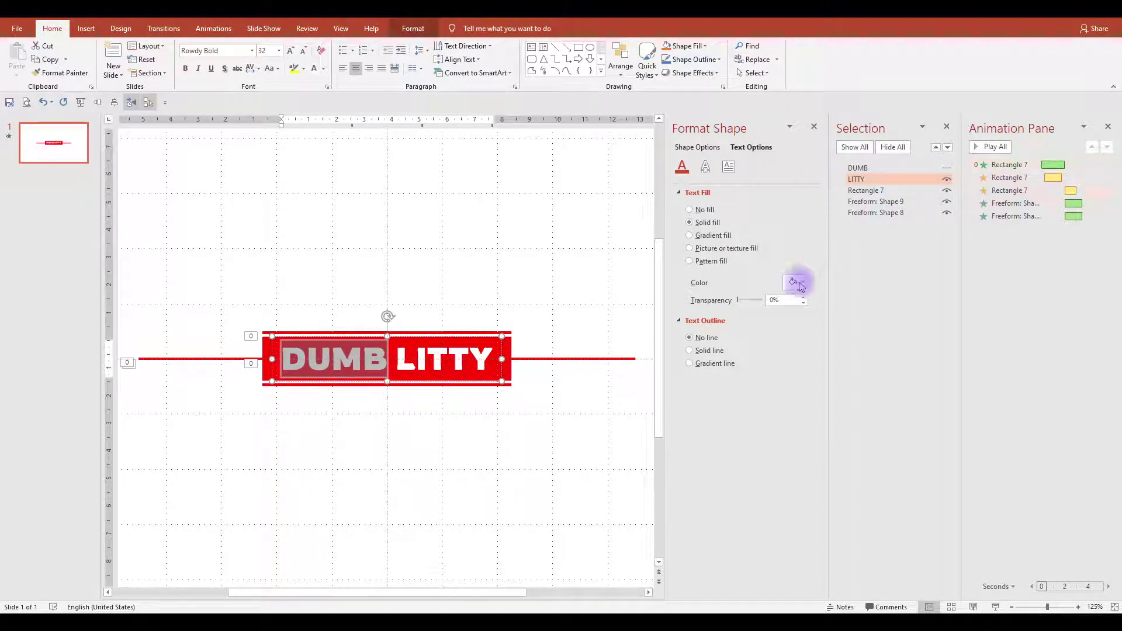
pyautogui.moveTo(739, 300); pyautogui.dragTo(780, 297)
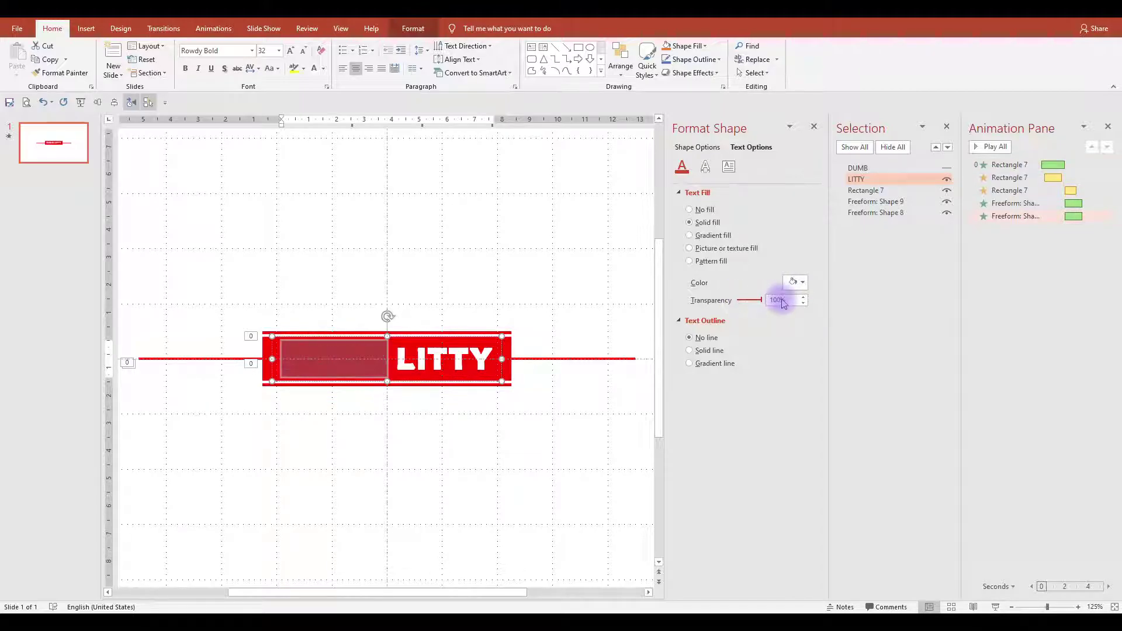
pyautogui.click(947, 169)
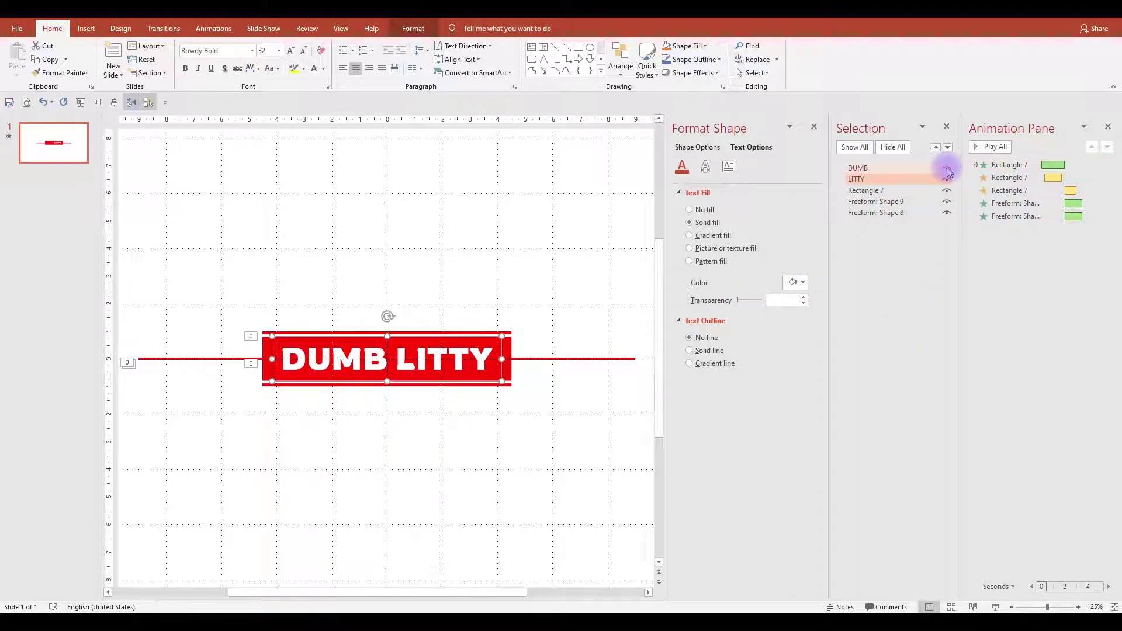
# Apply the Wipe entrance effect to both text boxes, starting With Previous after a 2-second delay
pyautogui.keyDown('ctrl'); pyautogui.click(869, 170); pyautogui.keyUp('ctrl')
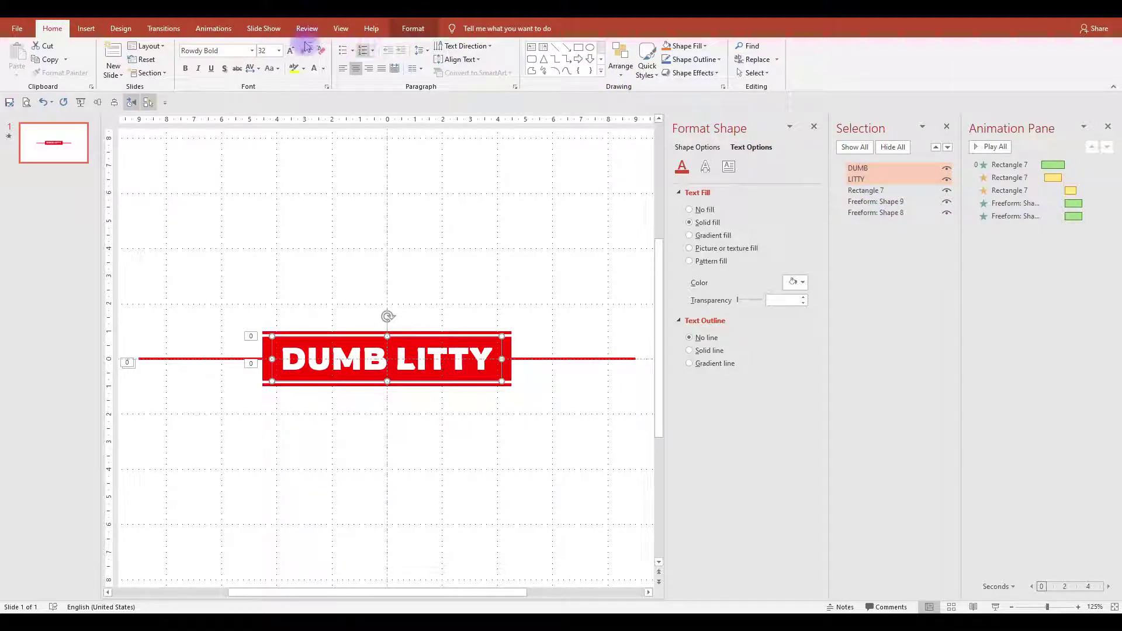
pyautogui.click(219, 31)
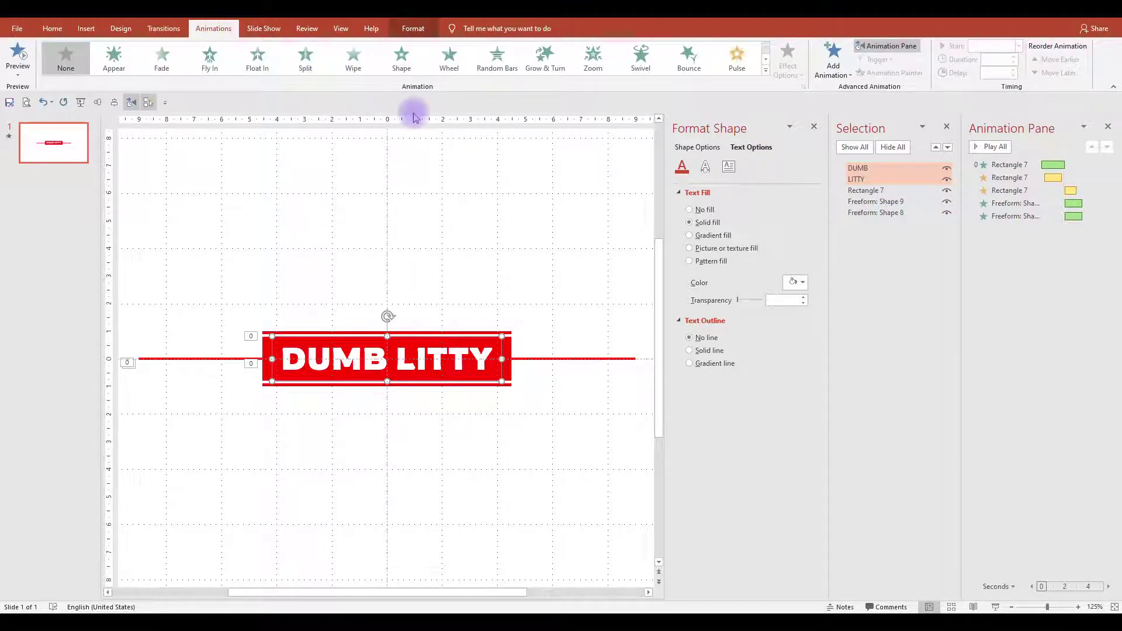
pyautogui.click(353, 59)
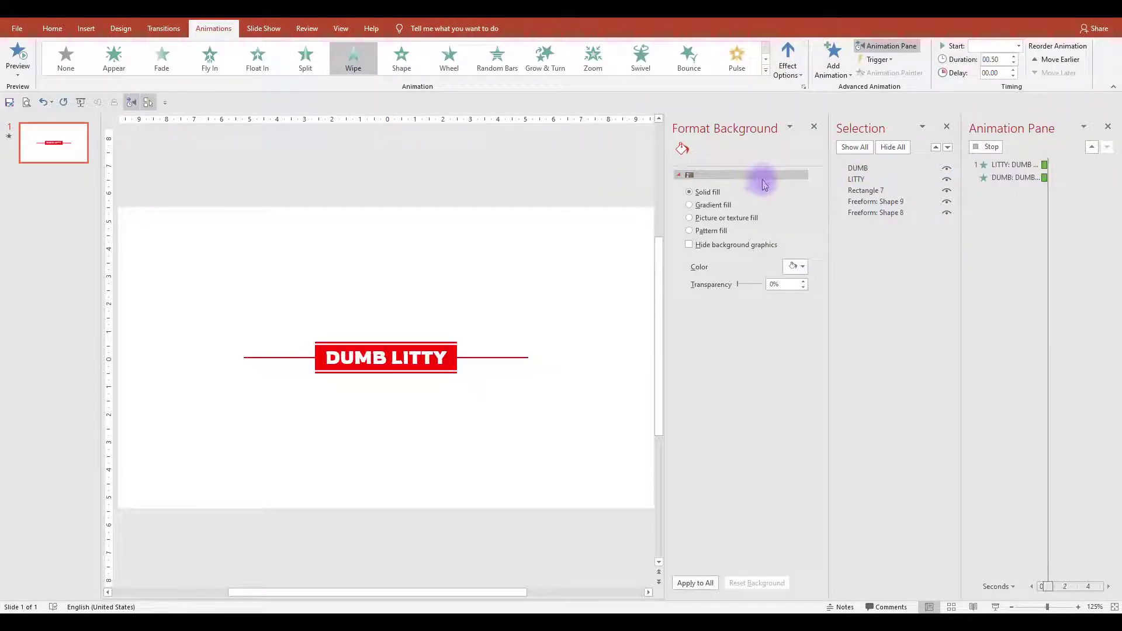
pyautogui.rightClick(1009, 231)
pyautogui.click(1035, 257)
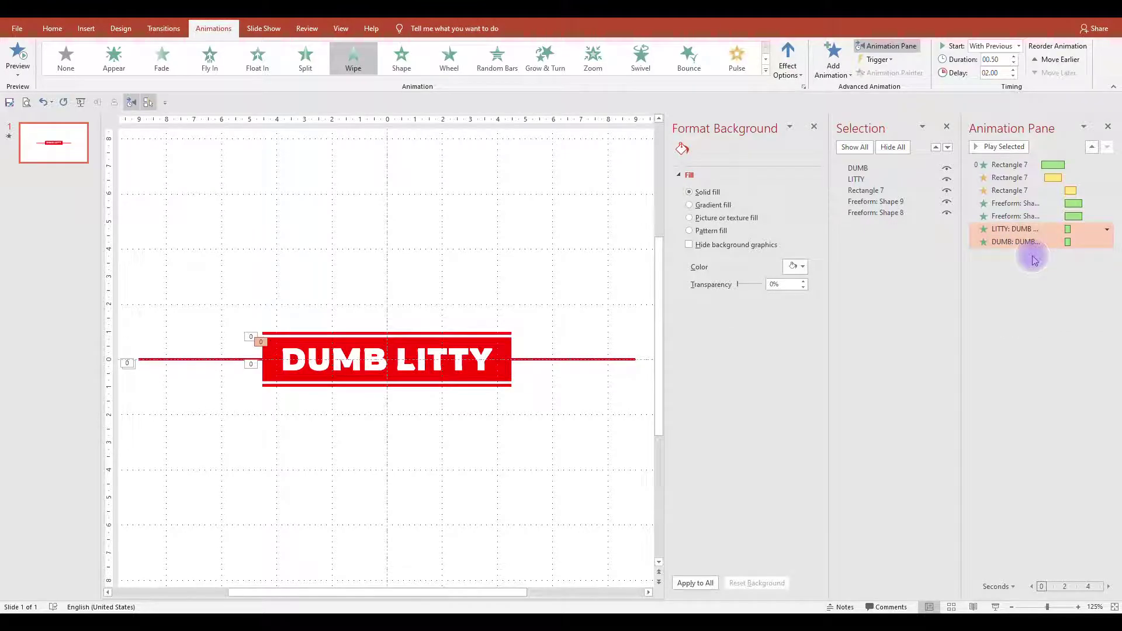
# Set both text Wipe effects to a 1.50-second duration and 2.50-second delay, and move the DUMB effect ahead of LITTY's
pyautogui.click(1014, 70)
pyautogui.click(1054, 303)
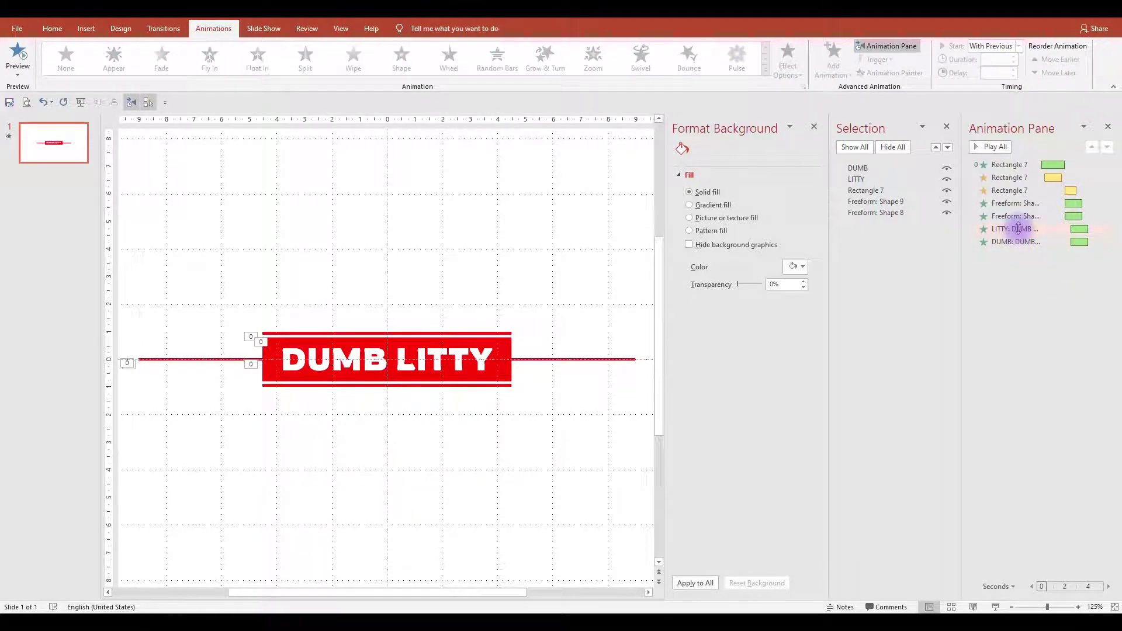
pyautogui.click(1018, 242)
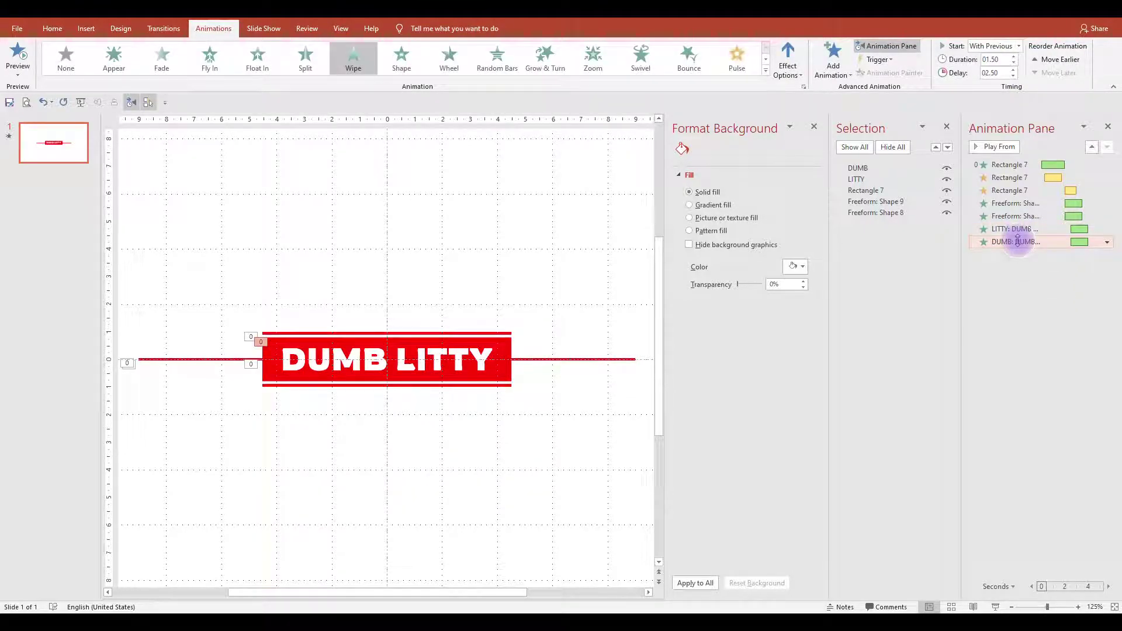
pyautogui.moveTo(1018, 233); pyautogui.dragTo(1019, 233)
pyautogui.click(1025, 283)
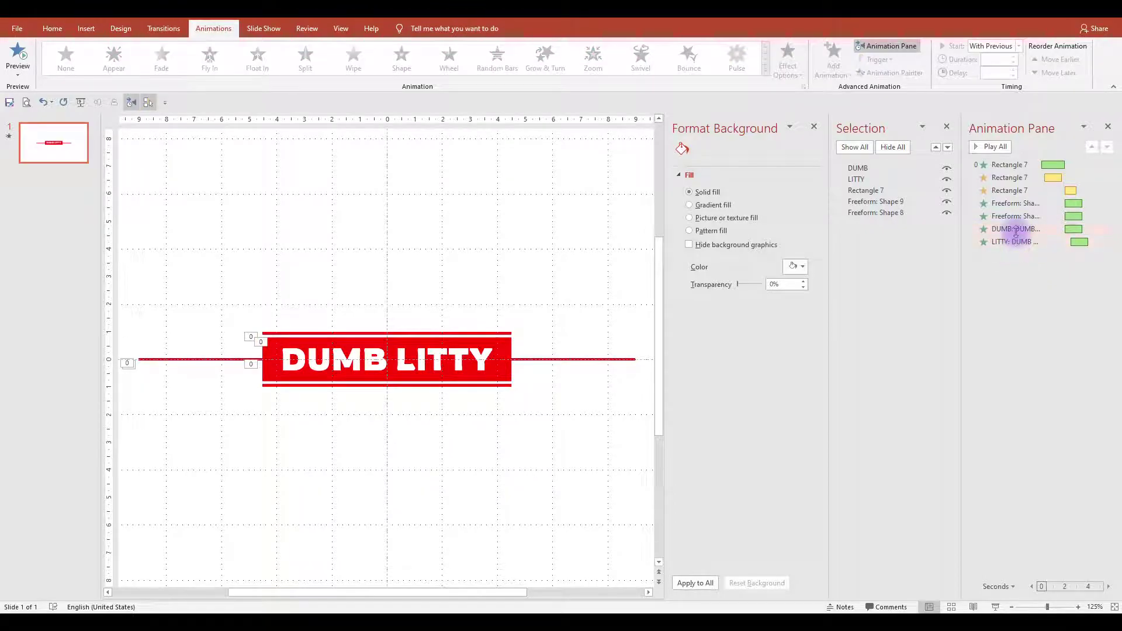
# Set the DUMB text box's Wipe delay to 2.50 seconds and its direction to From Top
pyautogui.click(1016, 229)
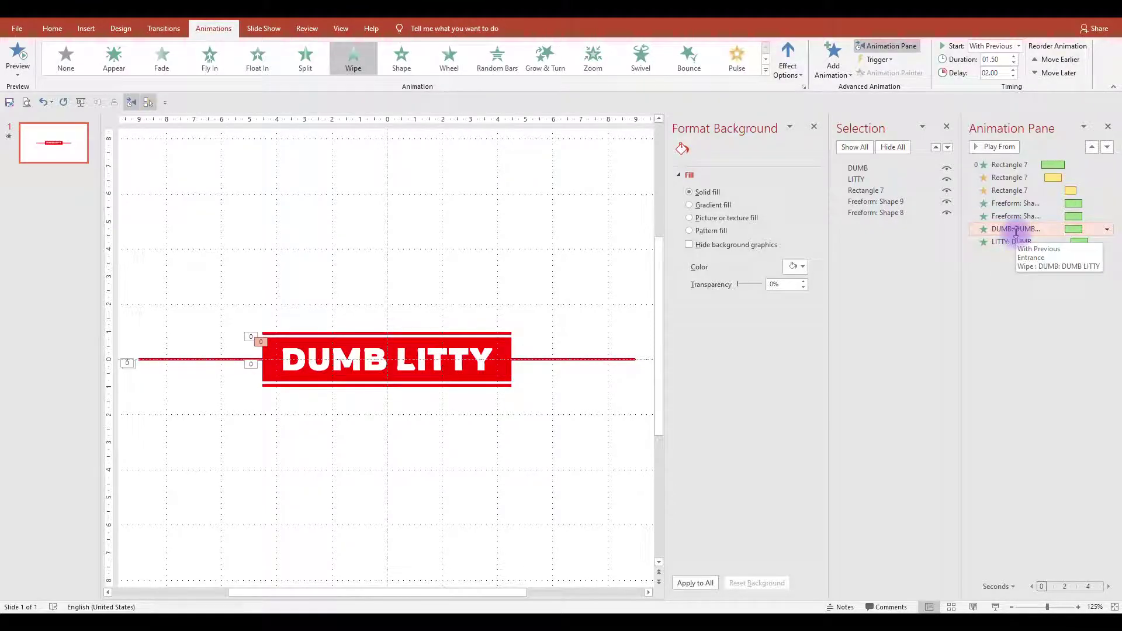
pyautogui.click(1014, 71)
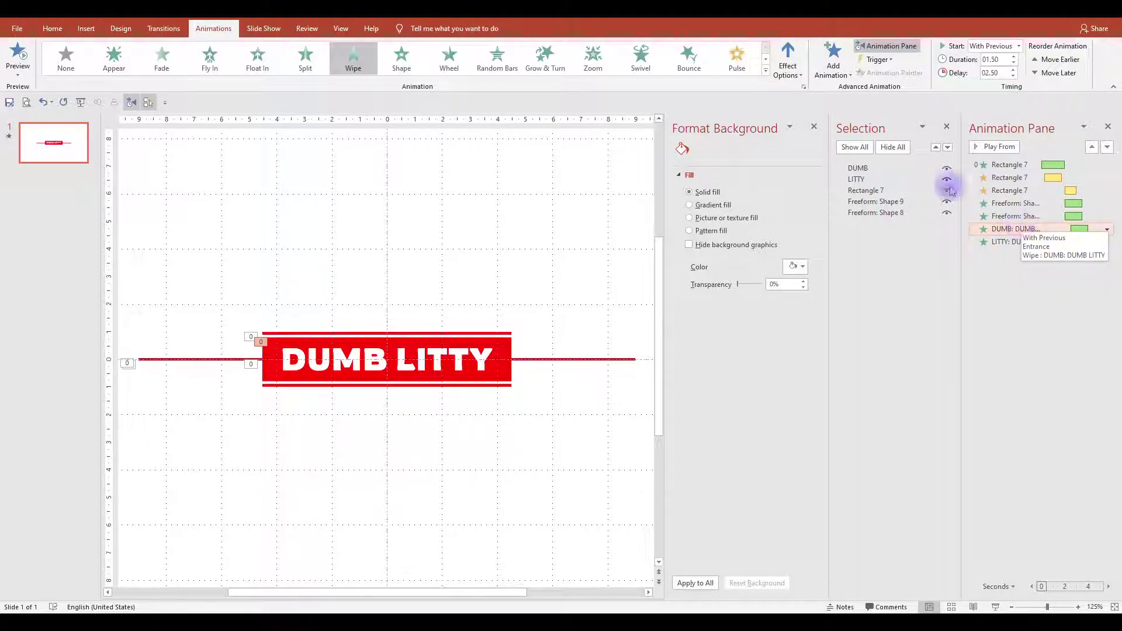
pyautogui.click(794, 73)
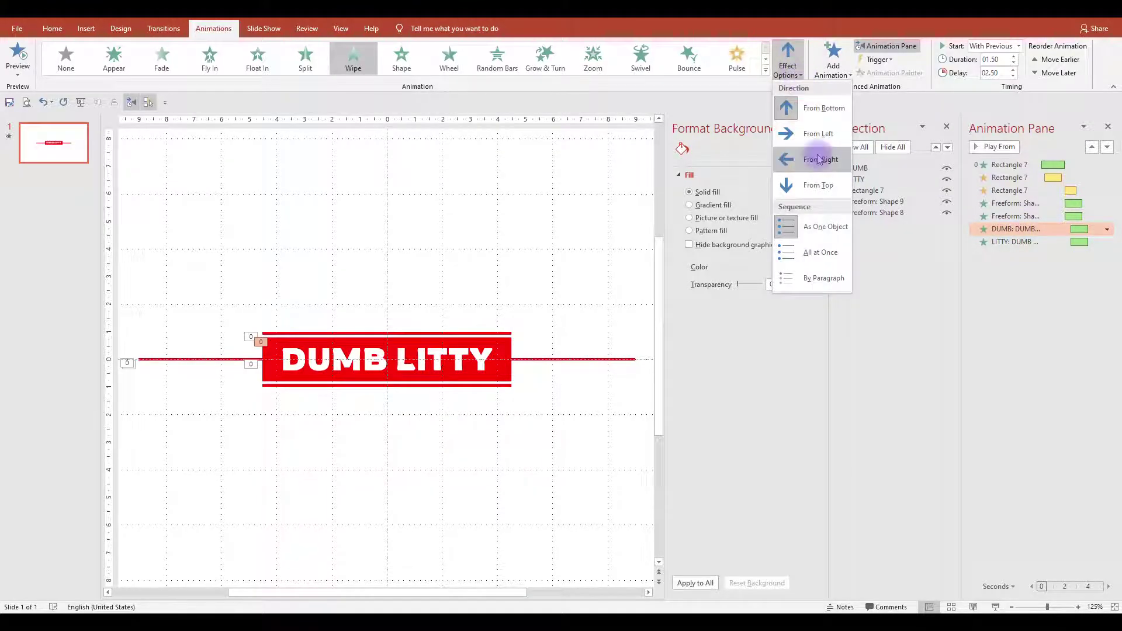
pyautogui.click(821, 183)
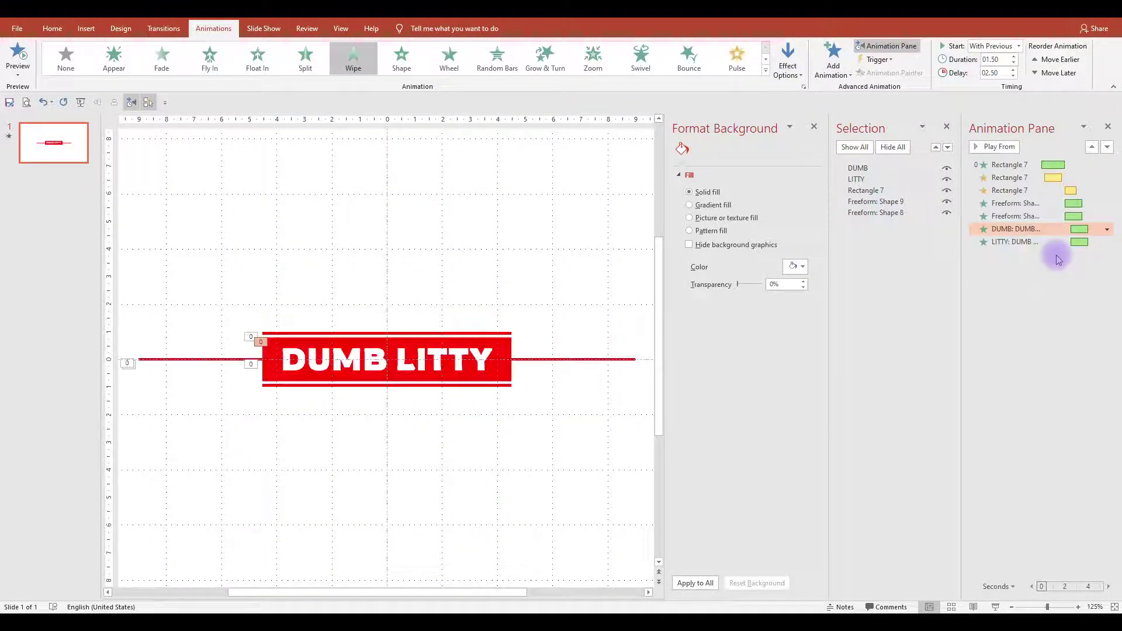
# Add a Lines motion path to both DUMB and LITTY, starting With Previous with a 1.50-second duration and 2.50-second delay
pyautogui.click(1039, 241)
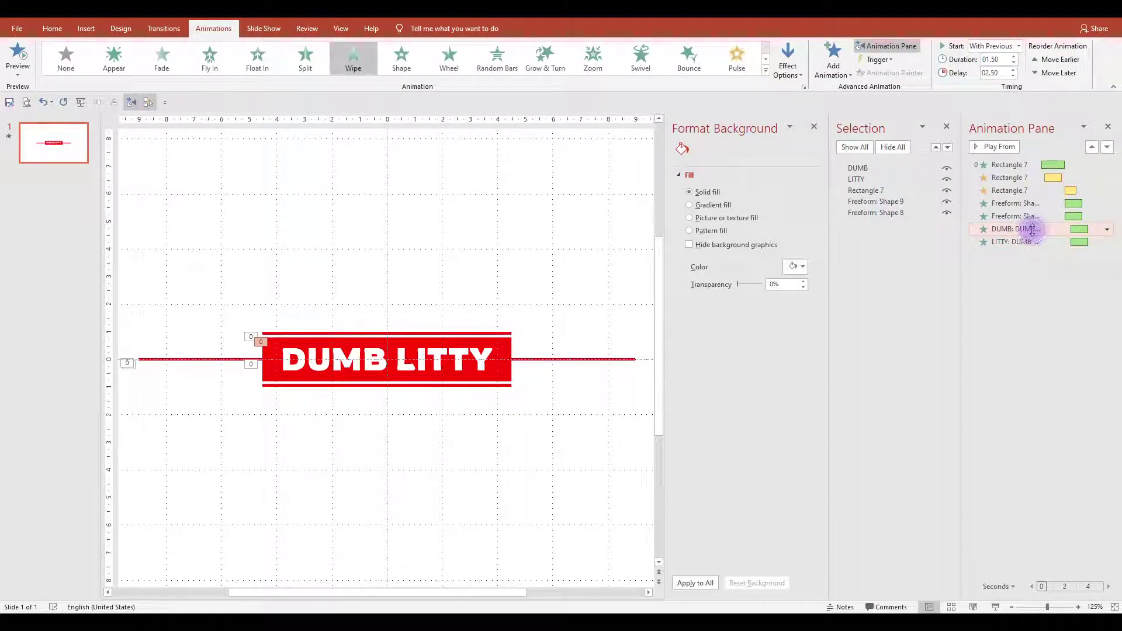
pyautogui.keyDown('ctrl'); pyautogui.click(1023, 231); pyautogui.keyUp('ctrl')
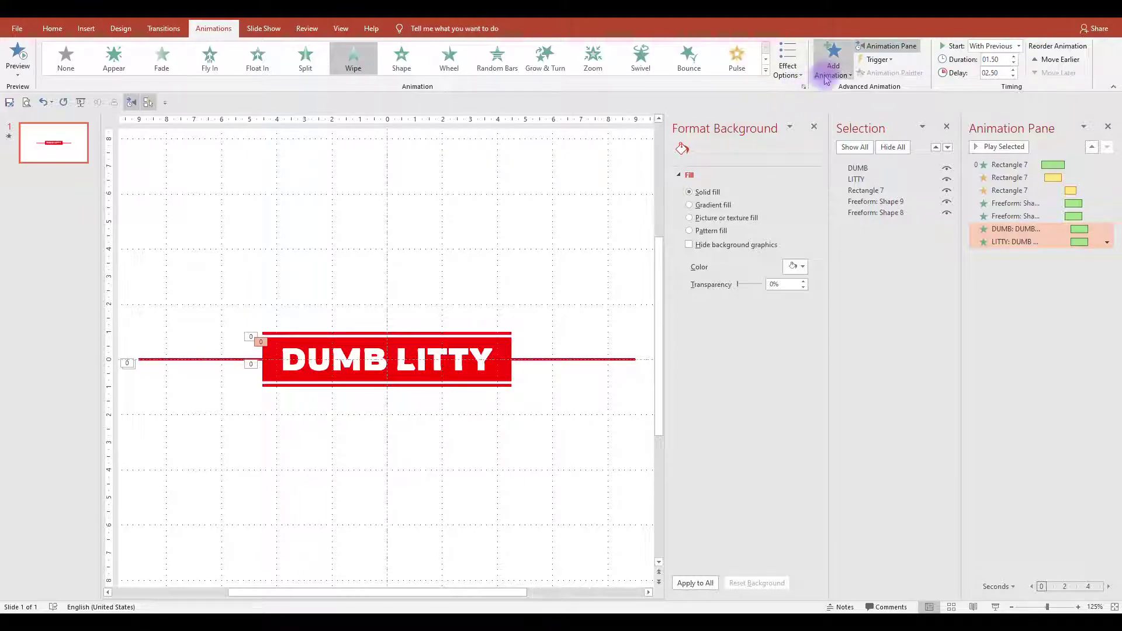
pyautogui.click(834, 61)
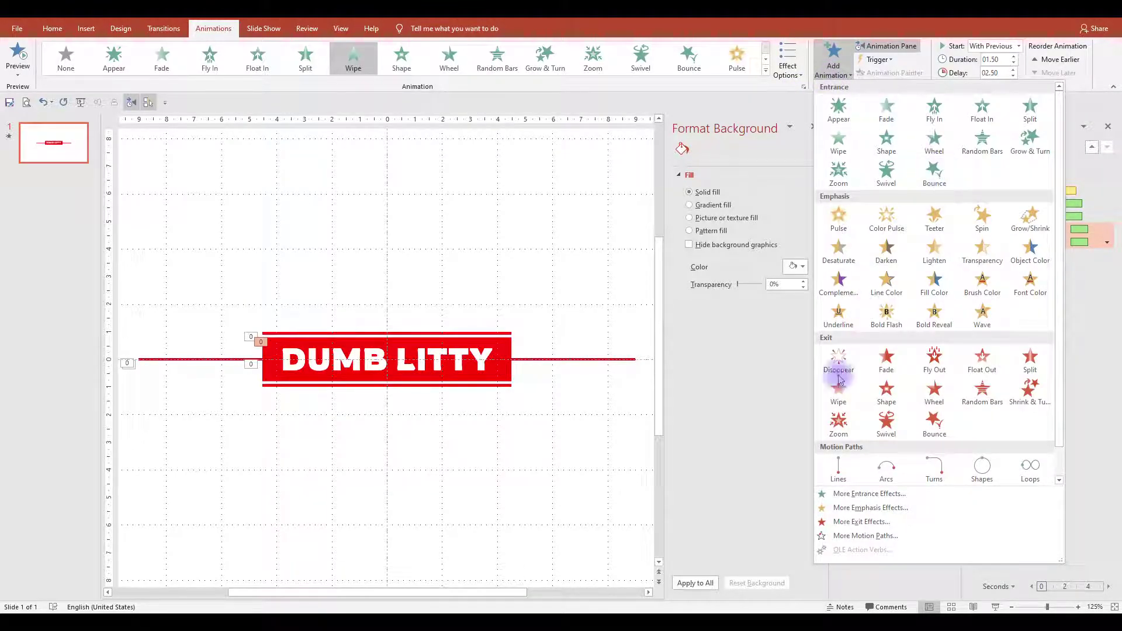
pyautogui.click(837, 467)
pyautogui.rightClick(995, 261)
pyautogui.click(1031, 284)
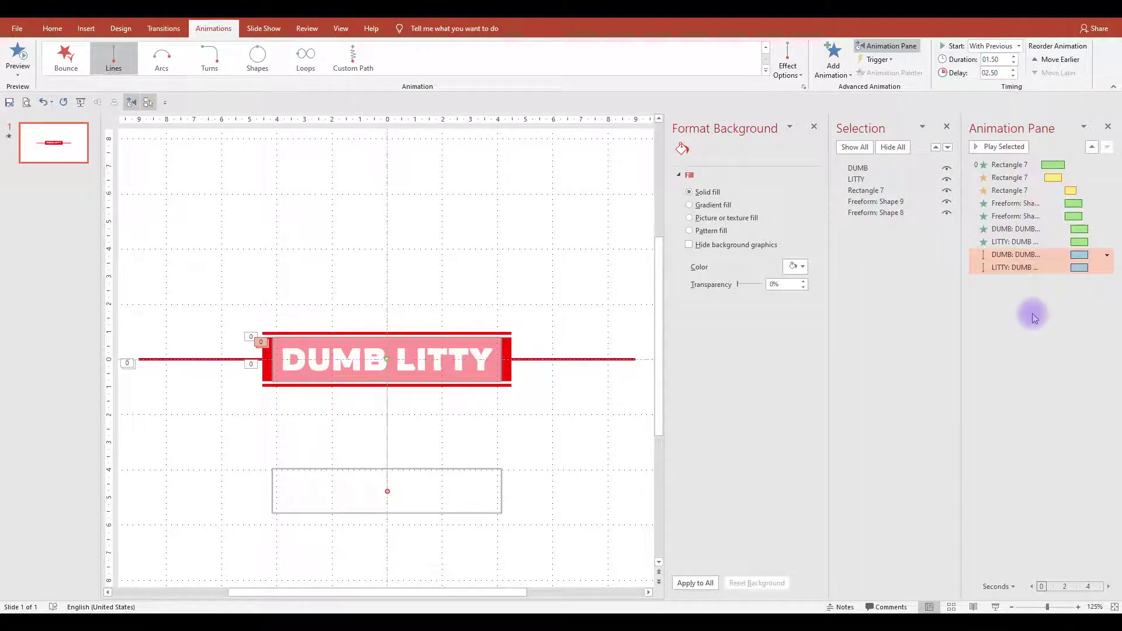
pyautogui.click(1024, 295)
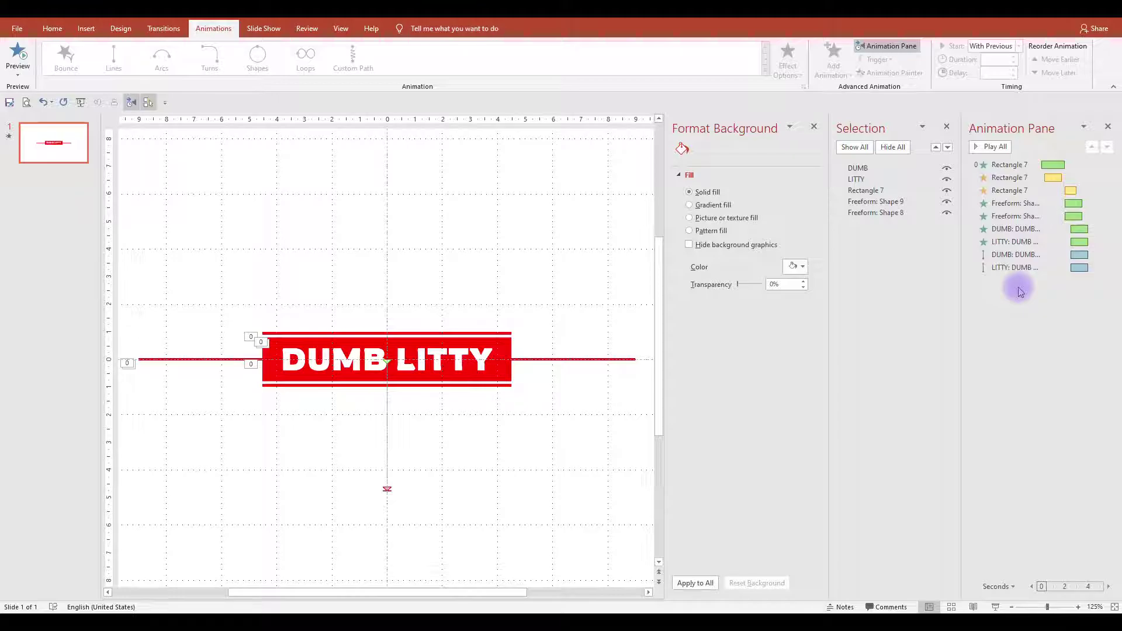
# Set the LITTY motion path's direction to Up and its duration to 1.50 seconds
pyautogui.click(1010, 267)
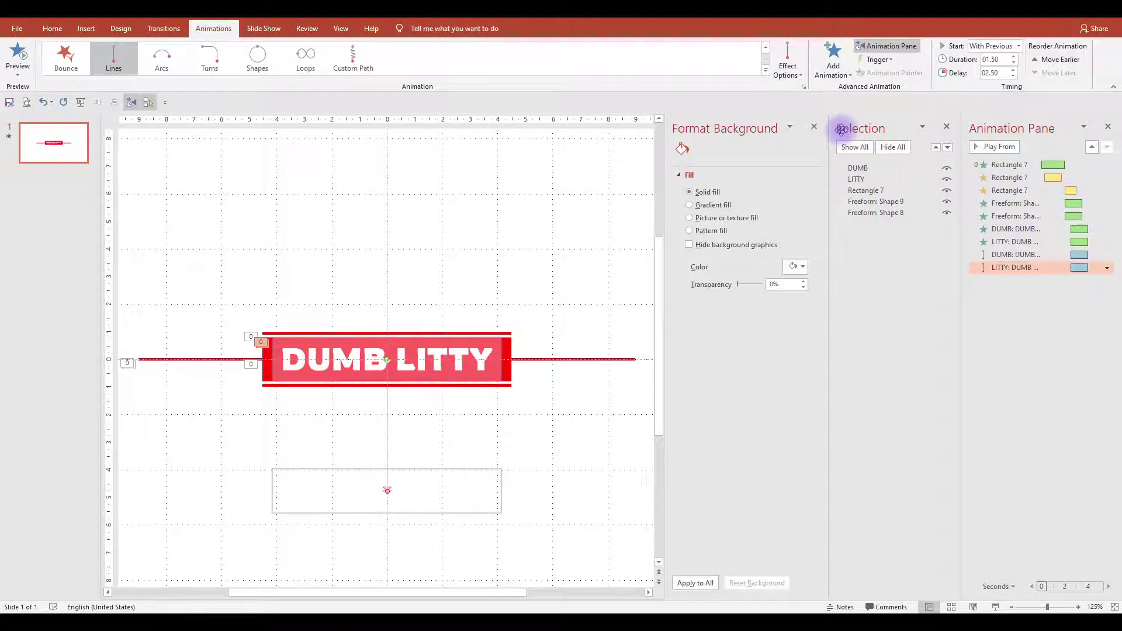
pyautogui.click(801, 79)
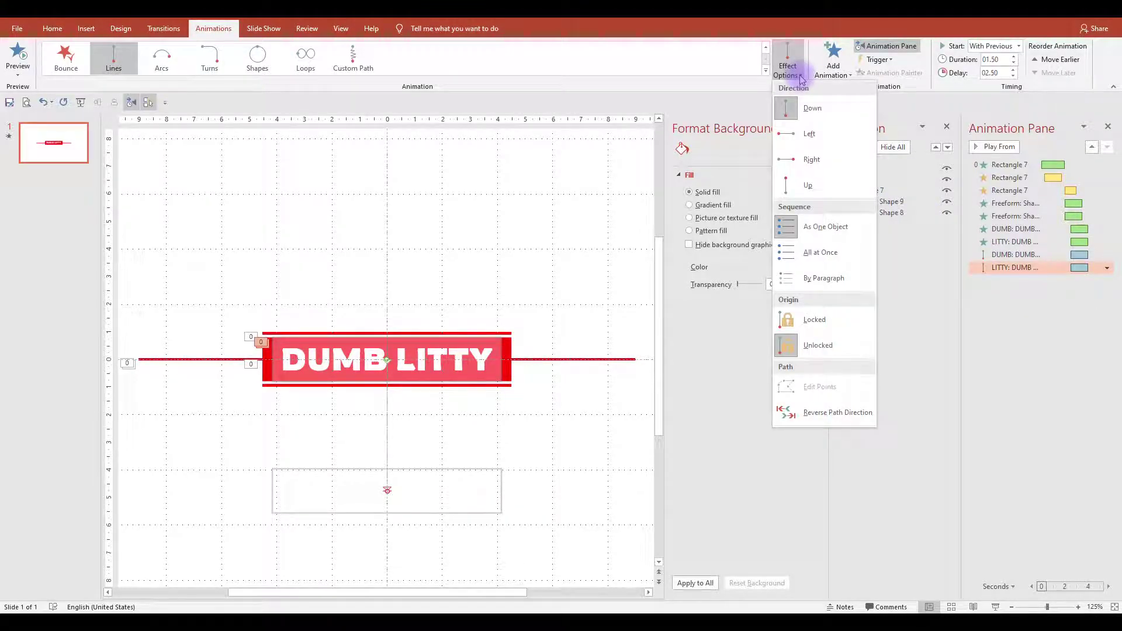
pyautogui.click(808, 185)
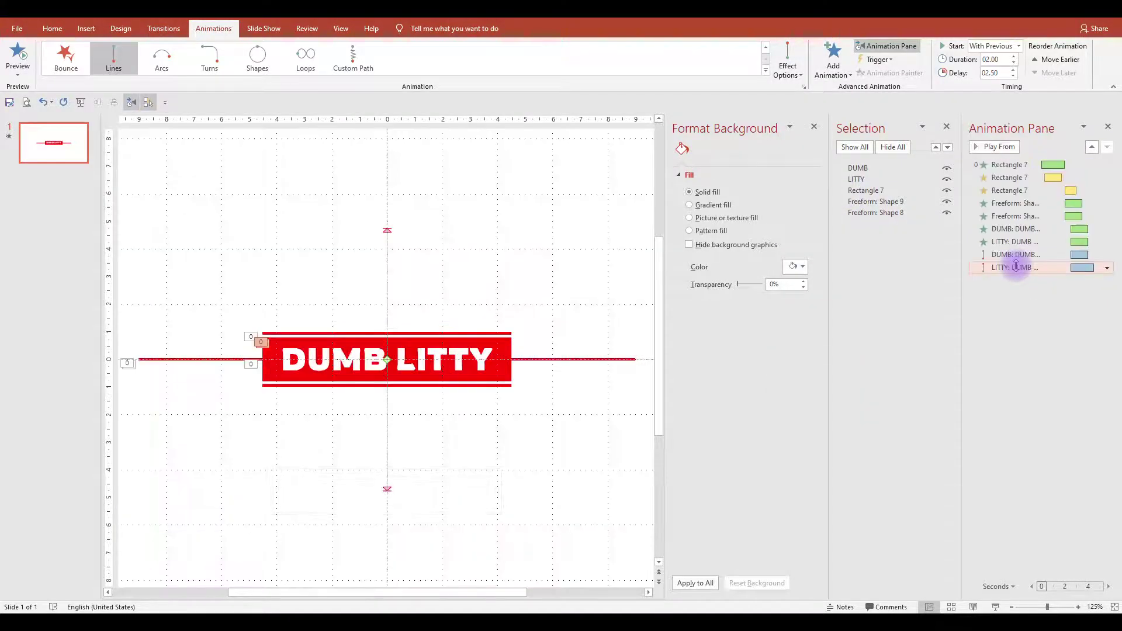
pyautogui.rightClick(1007, 274)
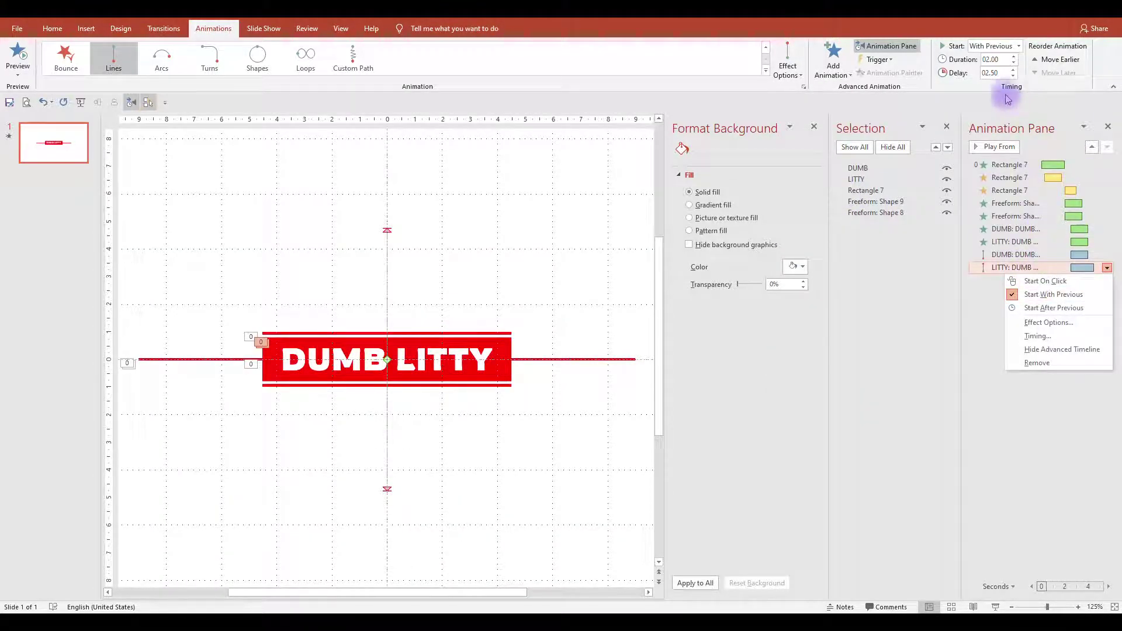
pyautogui.click(1015, 63)
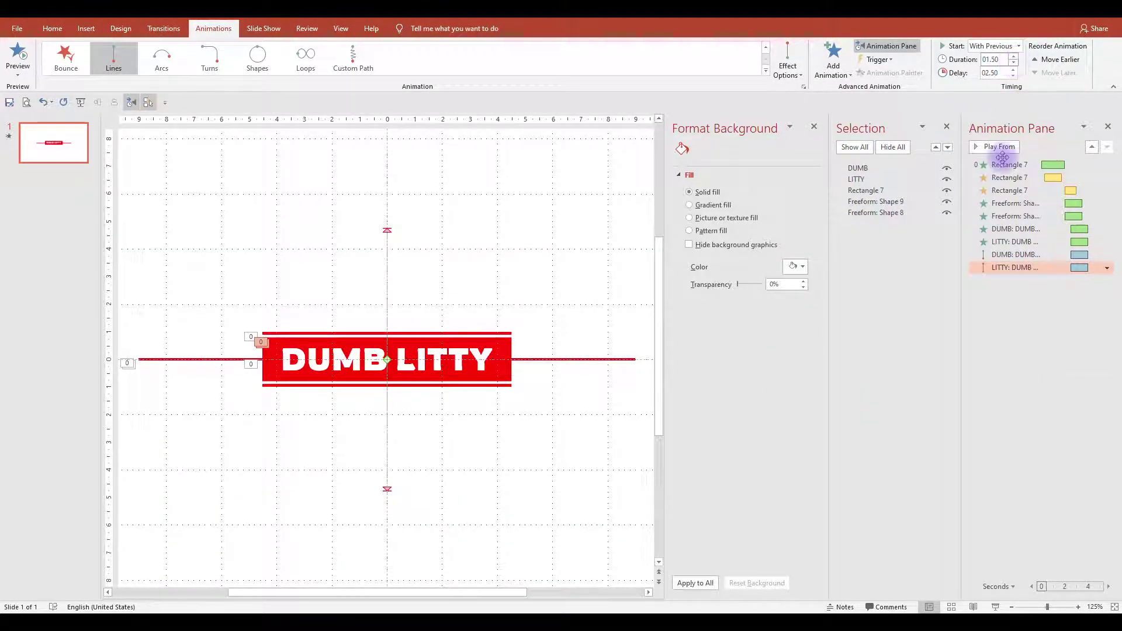
# Set the smooth end of the DUMB and LITTY motion paths to 1.5 seconds
pyautogui.doubleClick(1014, 255)
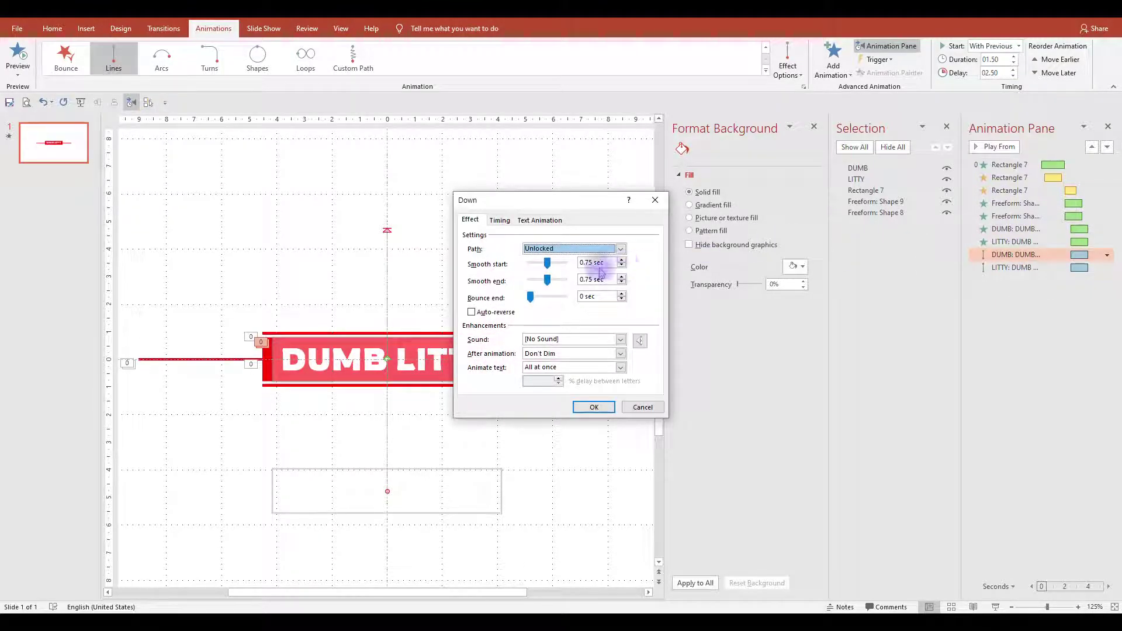
pyautogui.moveTo(548, 280); pyautogui.dragTo(570, 280)
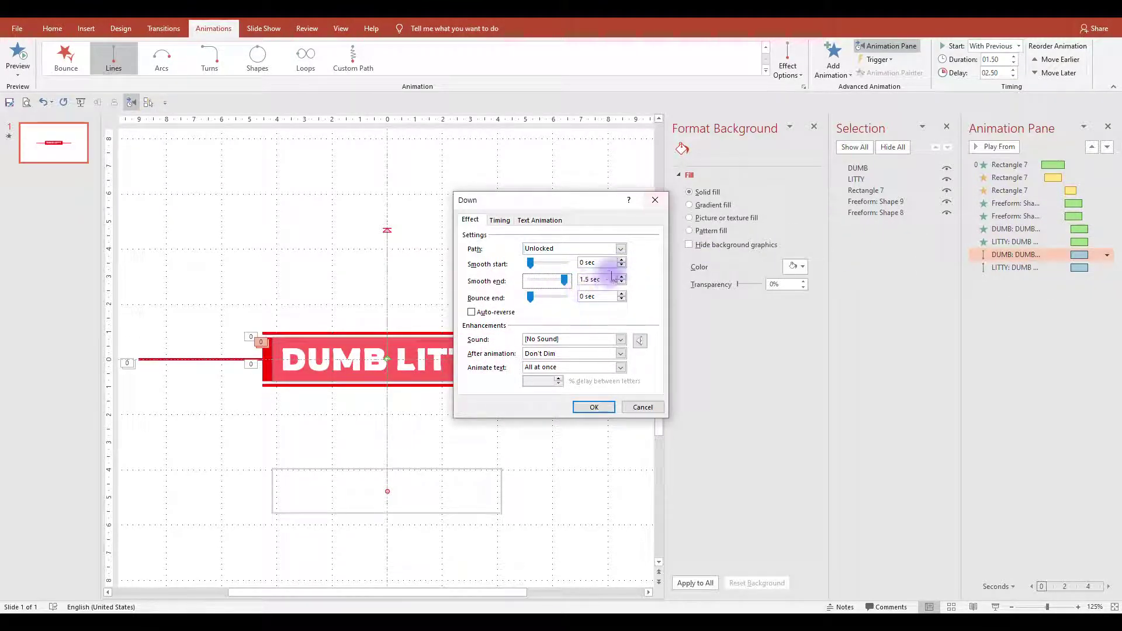
pyautogui.click(594, 406)
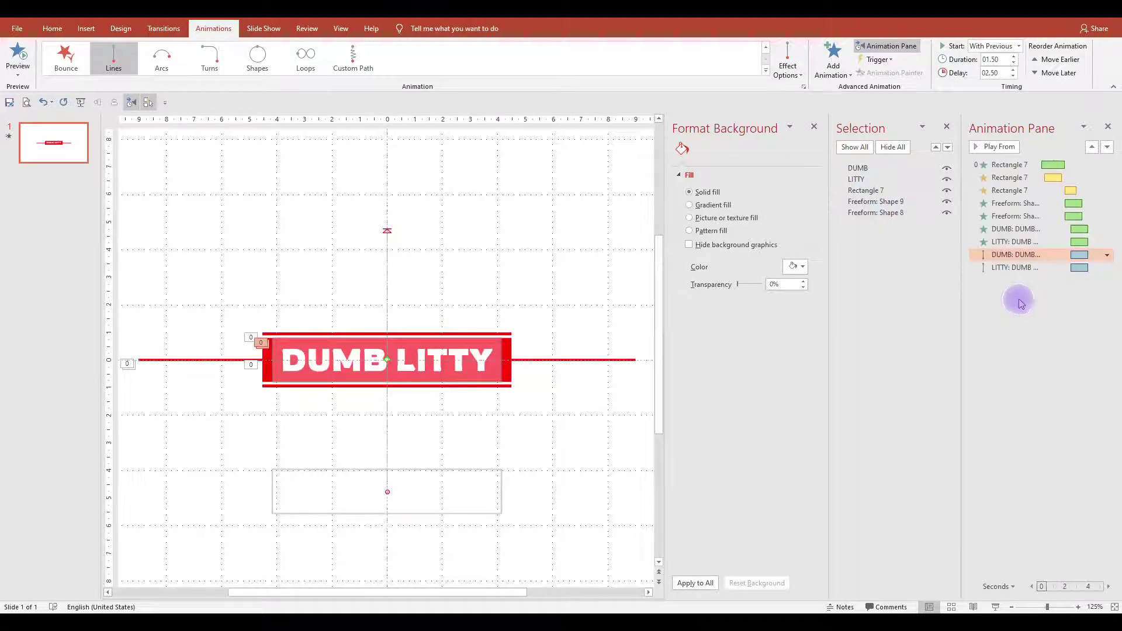
pyautogui.doubleClick(1007, 267)
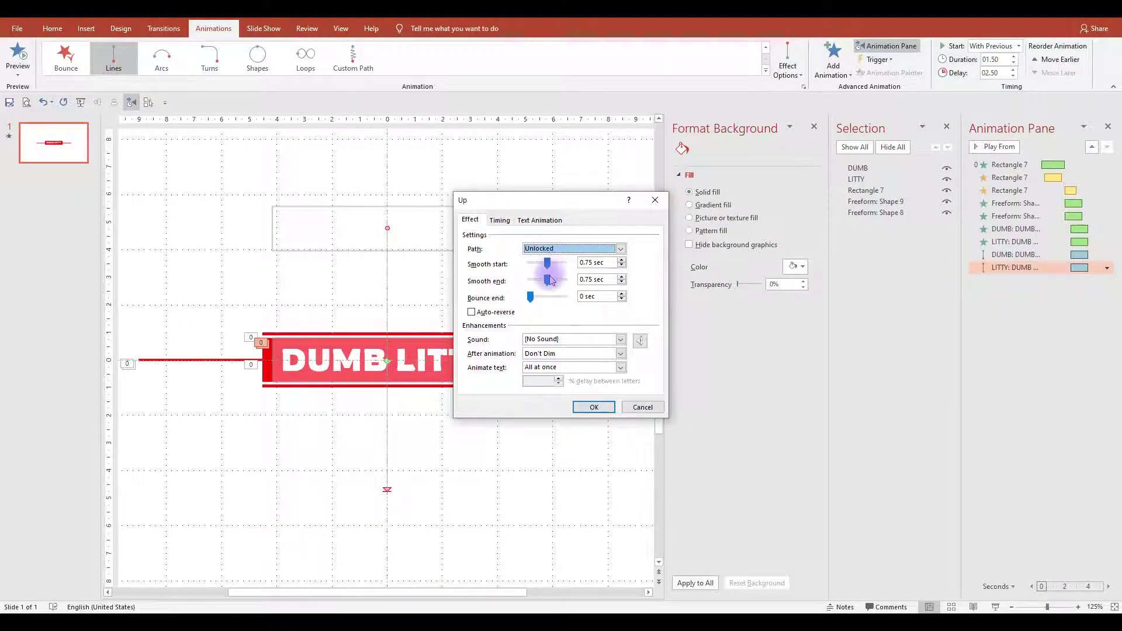
pyautogui.moveTo(550, 280); pyautogui.dragTo(579, 281)
pyautogui.click(593, 408)
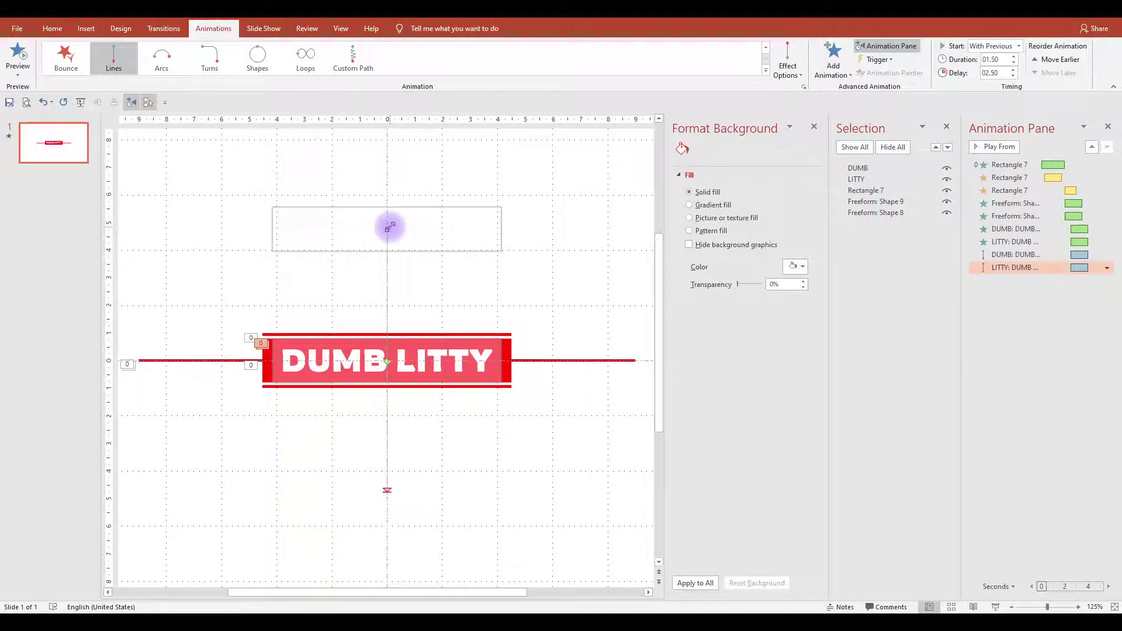
# Shorten and reverse the LITTY and DUMB motion paths so they start at the red banner's upper and lower edges, and preview the animation
pyautogui.moveTo(390, 227); pyautogui.dragTo(387, 331)
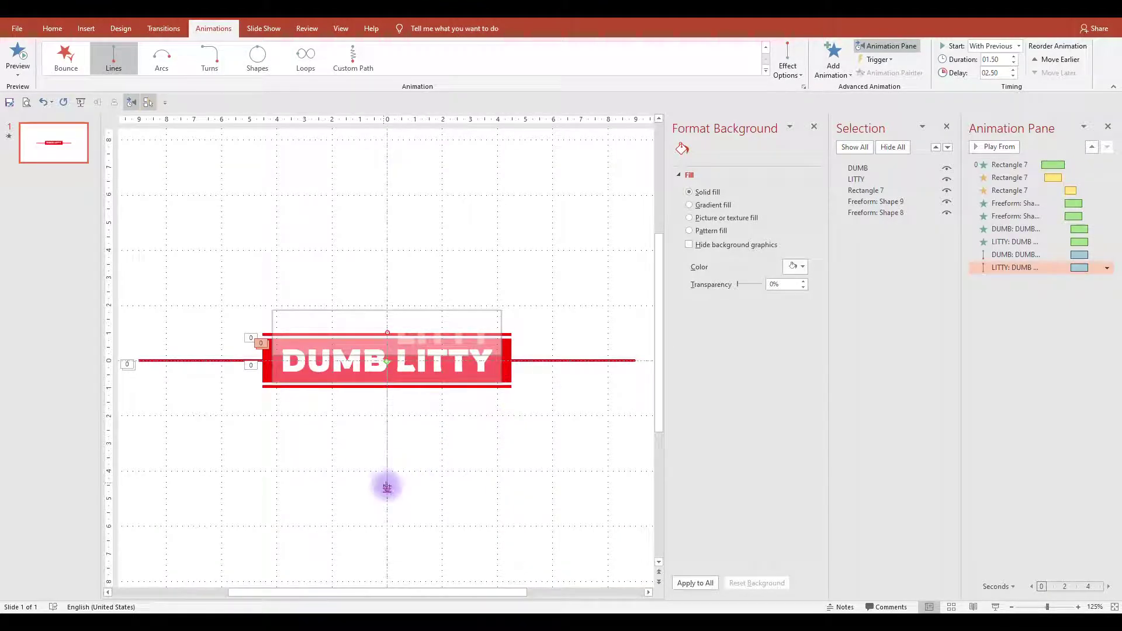
pyautogui.click(386, 492)
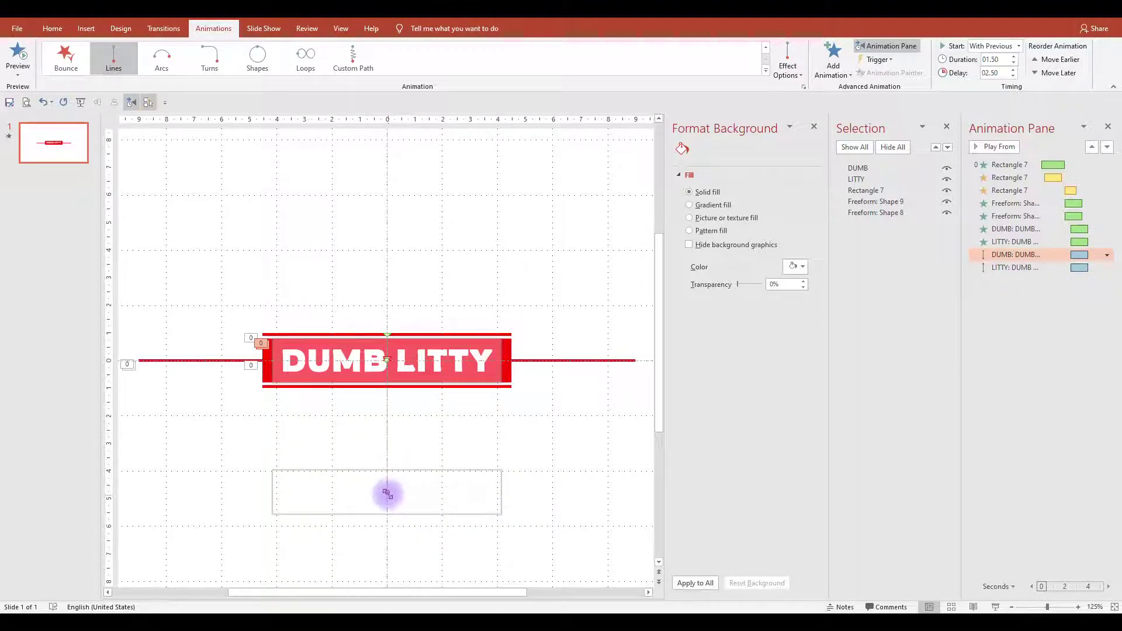
pyautogui.moveTo(386, 493); pyautogui.dragTo(387, 390)
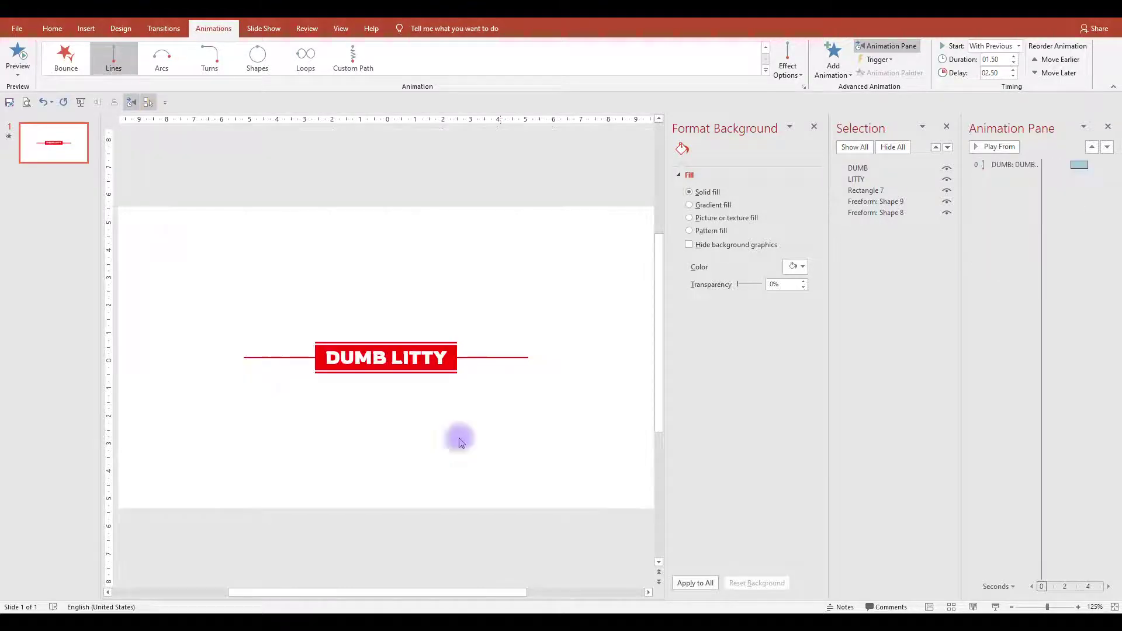
pyautogui.click(608, 444)
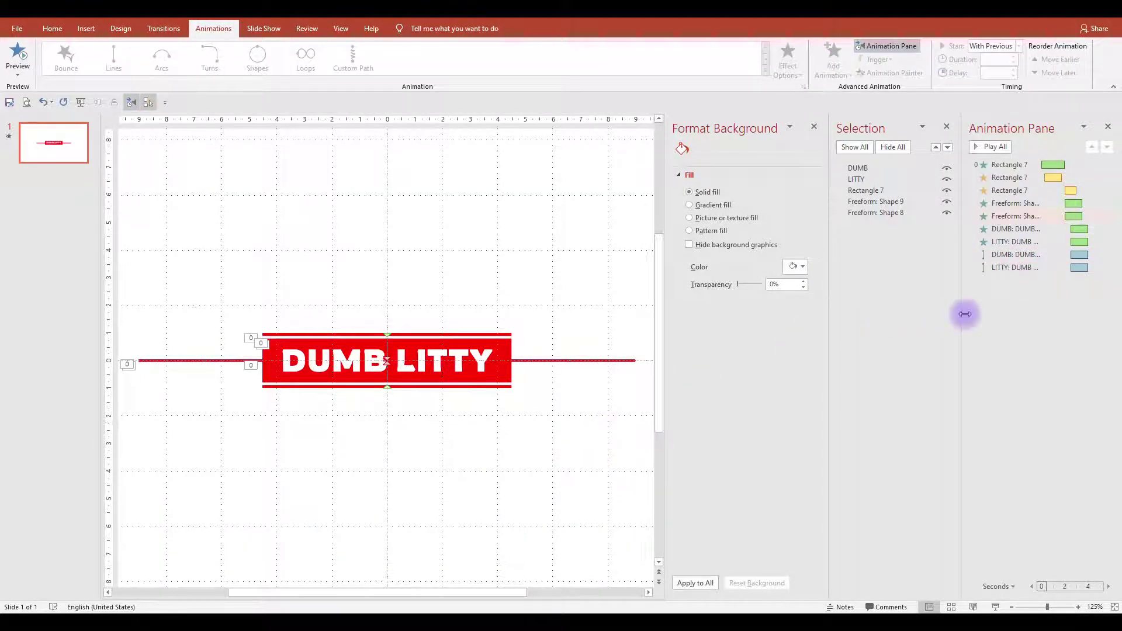
pyautogui.click(985, 149)
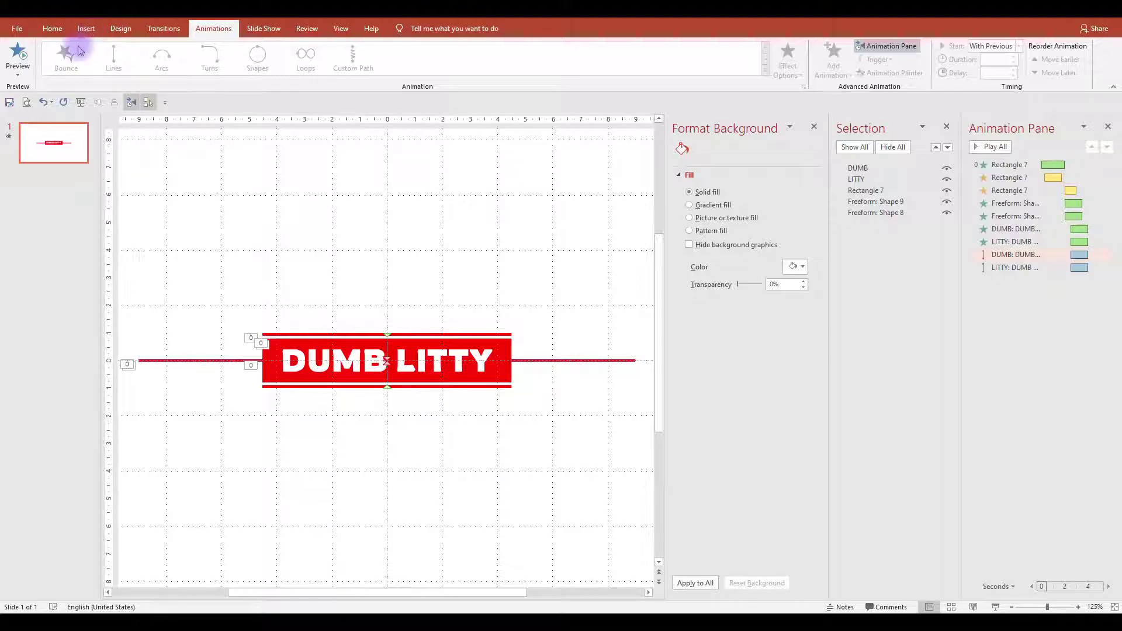
# Insert a text box above the red banner containing the text -KPOP-
pyautogui.click(53, 29)
pyautogui.click(532, 48)
pyautogui.click(328, 268)
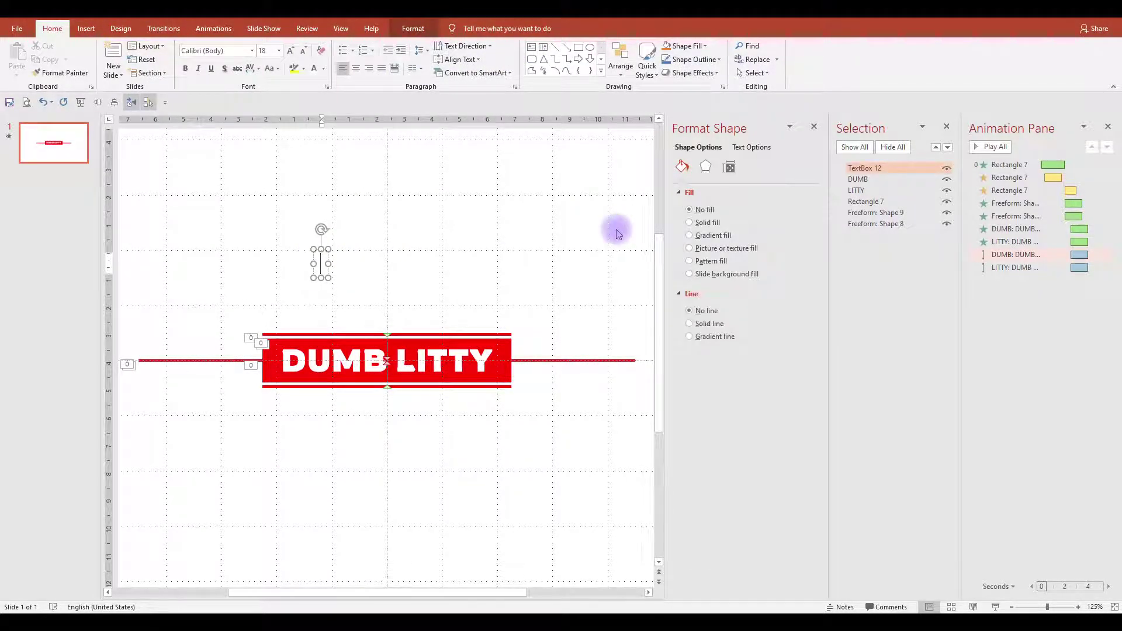
pyautogui.write('-')
pyautogui.hotkey('shift', 'k')
pyautogui.write('POP')
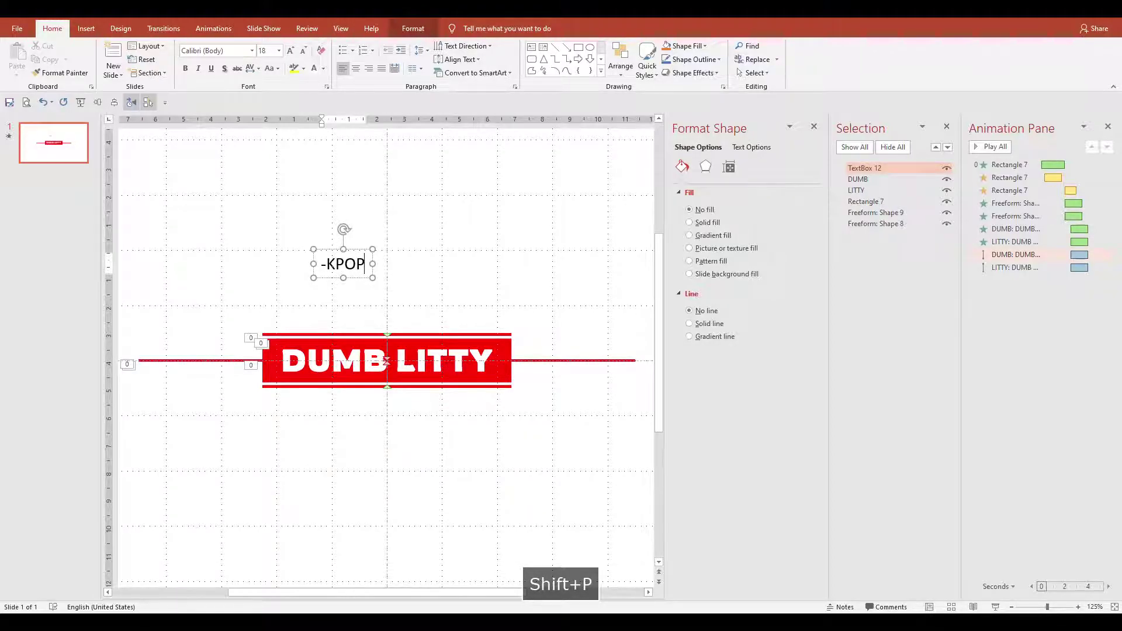
pyautogui.write('-')
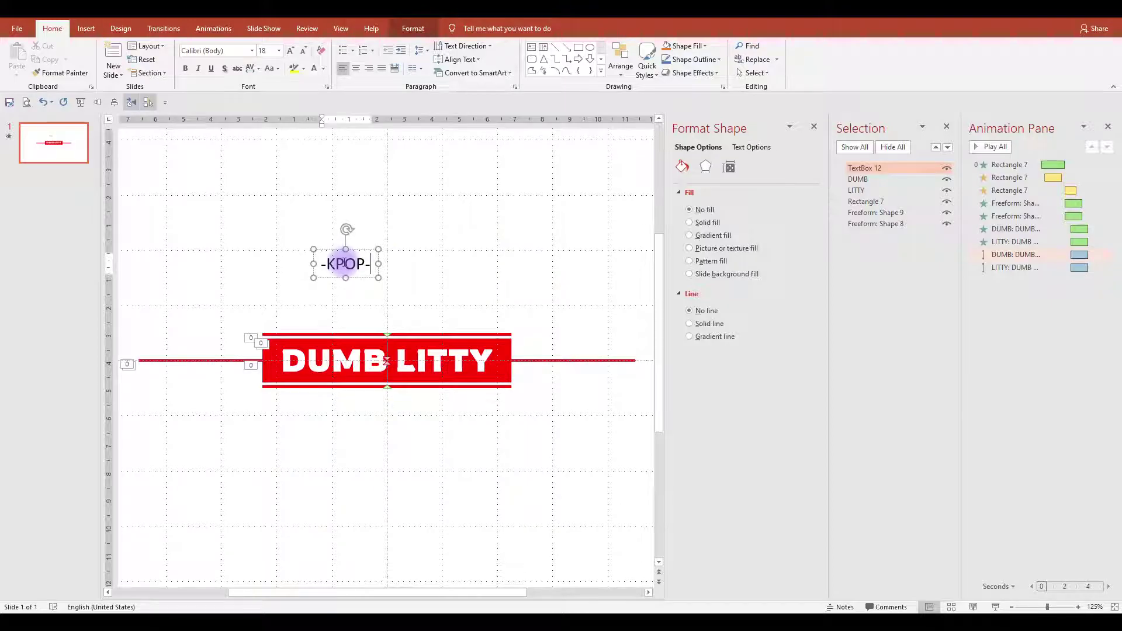
# Centre-align the -KPOP- caption text and format it in Rex Bold at 24 pt
pyautogui.moveTo(256, 225); pyautogui.dragTo(468, 310)
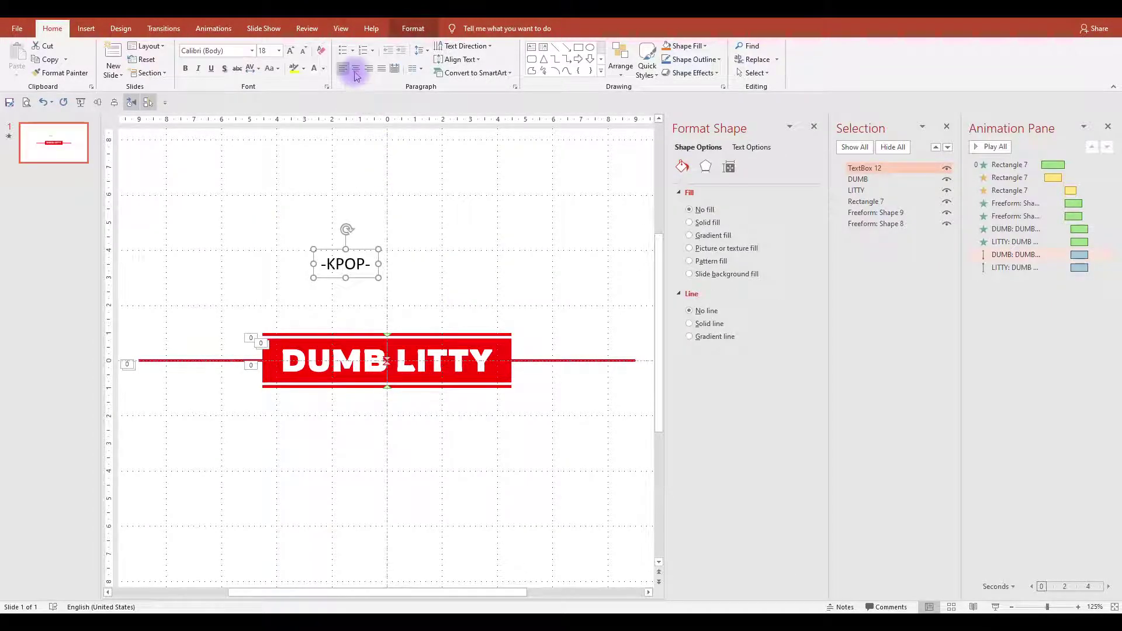
pyautogui.click(457, 59)
pyautogui.click(468, 122)
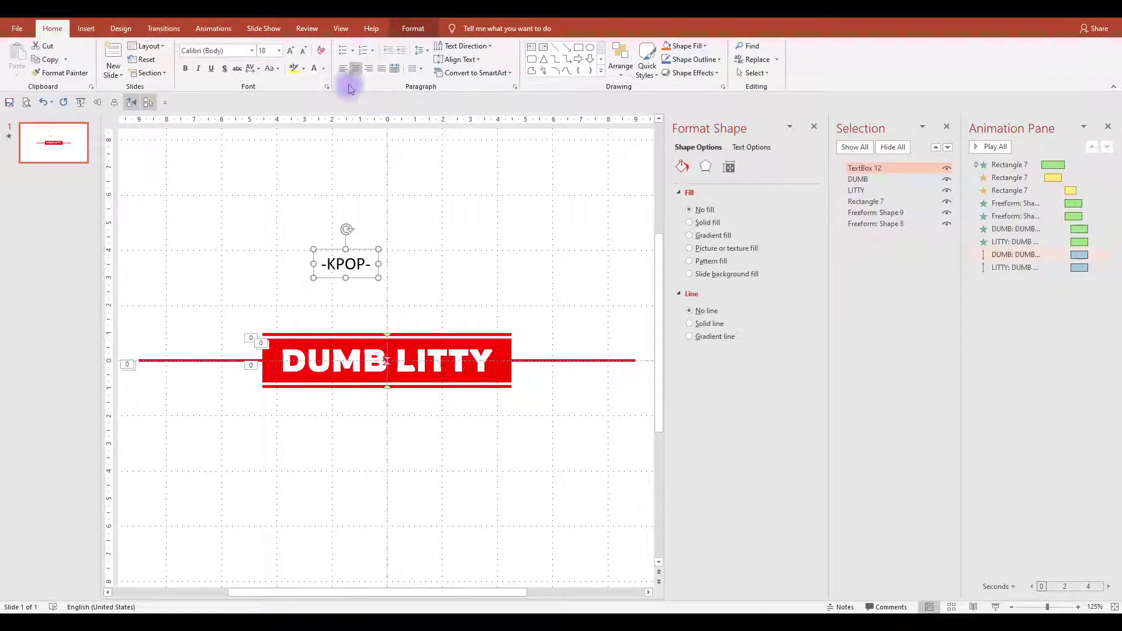
pyautogui.click(292, 52)
pyautogui.click(292, 52)
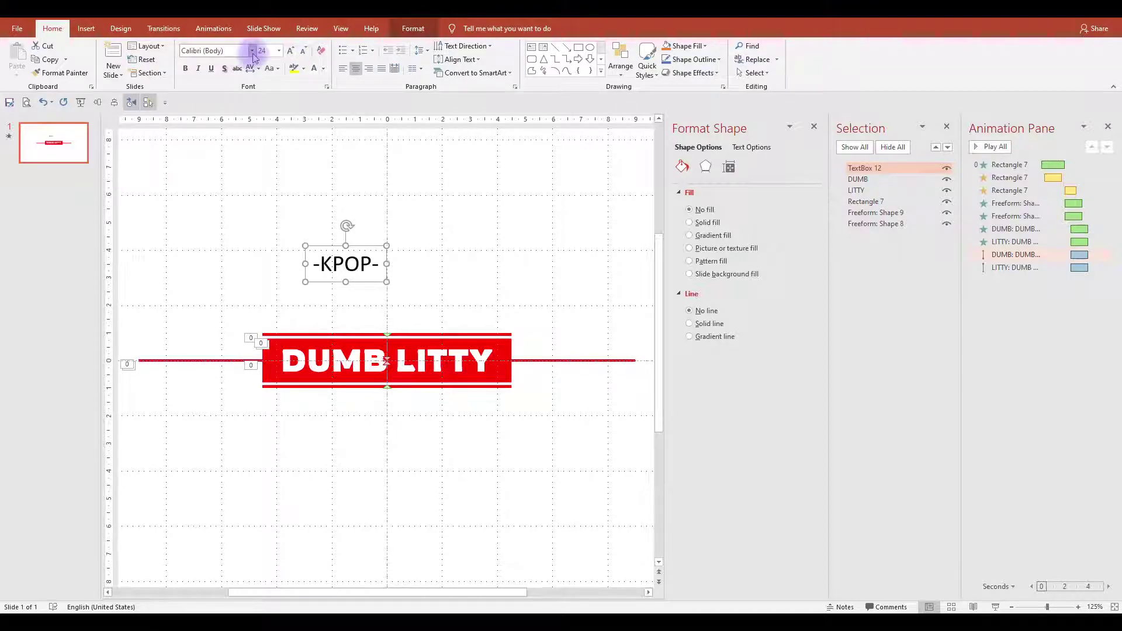
pyautogui.click(252, 51)
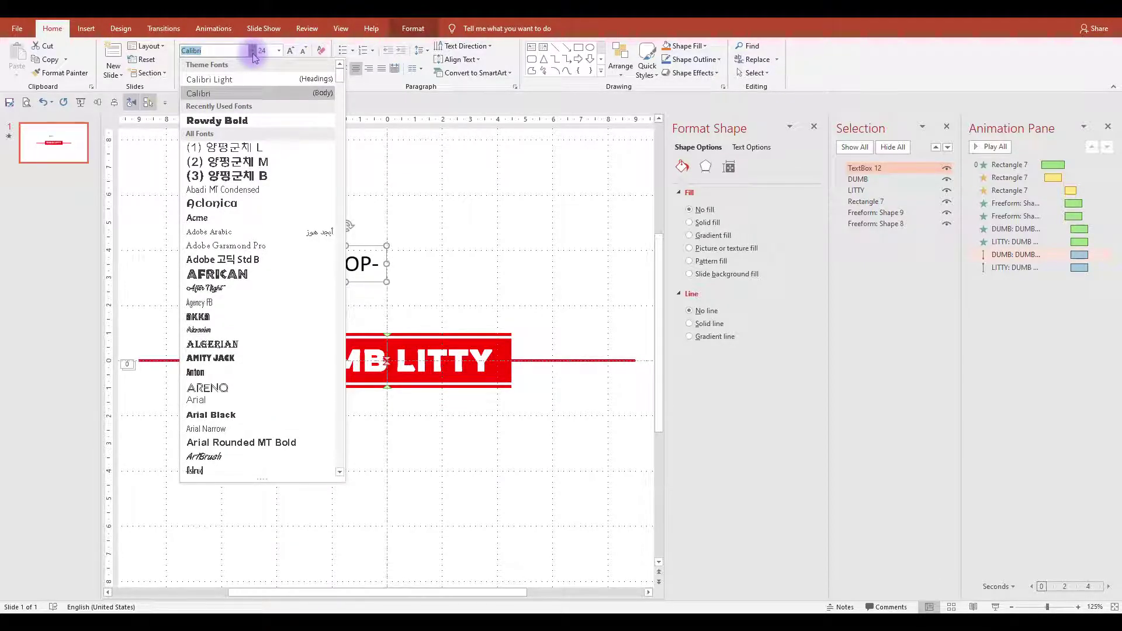
pyautogui.write('rex')
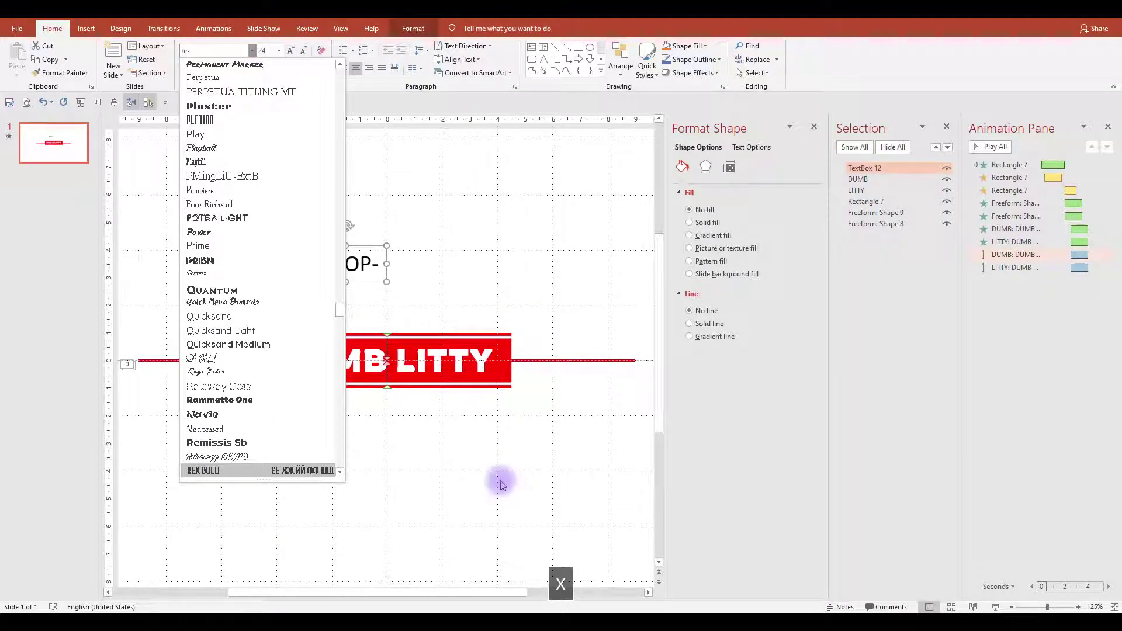
pyautogui.click(310, 475)
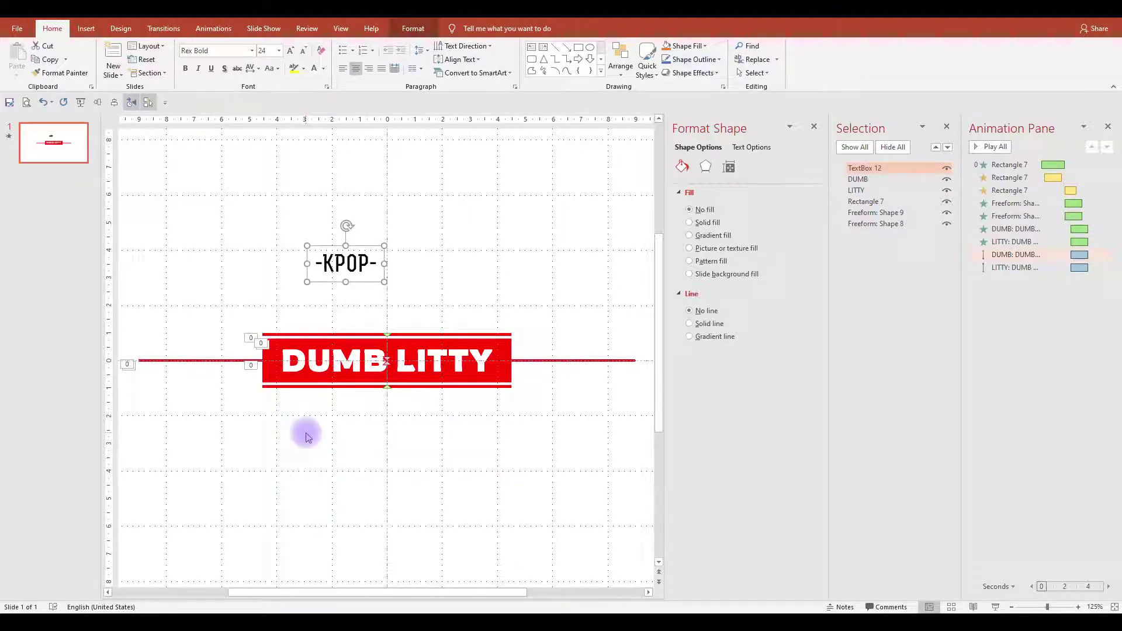
# Put spaces between the characters of the -KPOP- caption and centre its text box horizontally on the slide
pyautogui.click(324, 263)
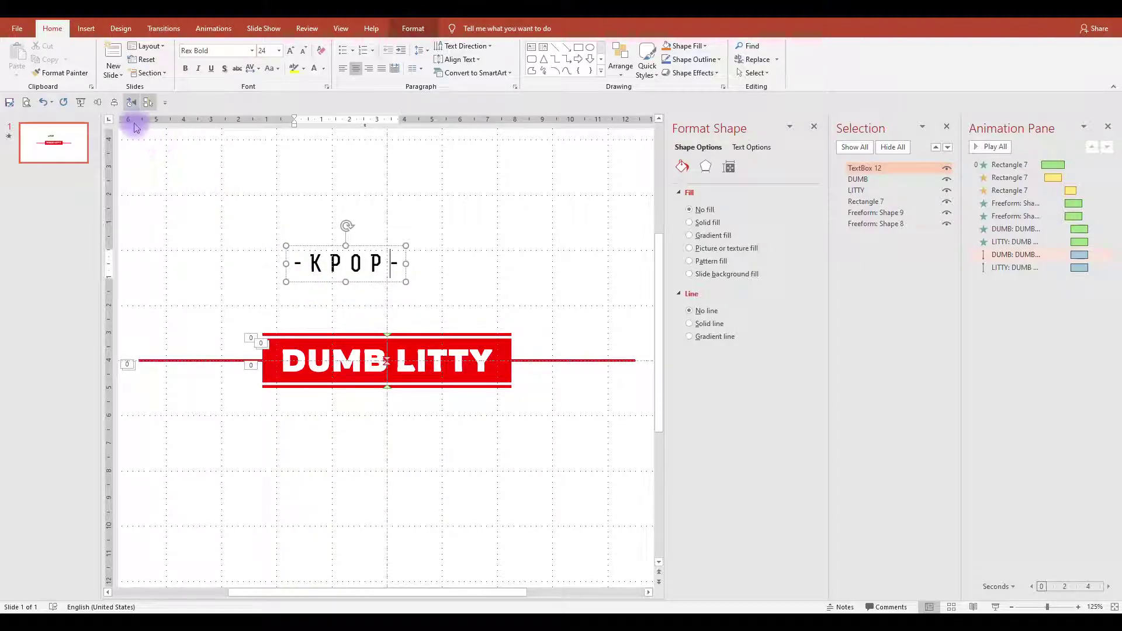
pyautogui.click(115, 103)
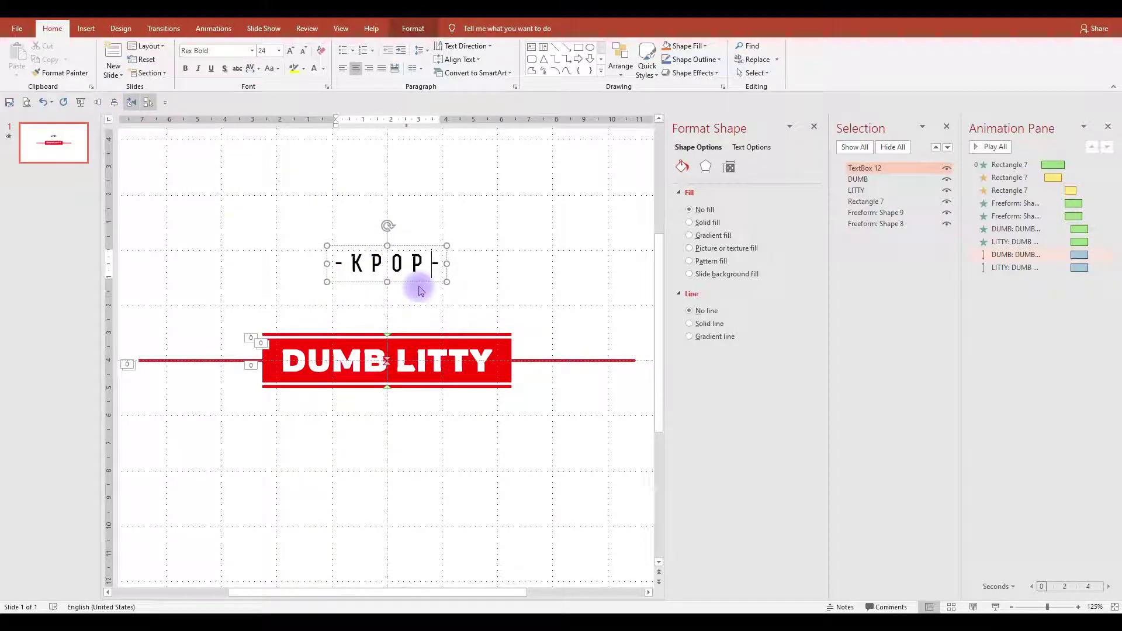
# Duplicate the K P O P caption and place the copy below the red banner, centred horizontally on the slide
pyautogui.hotkey('ctrl', 'd')
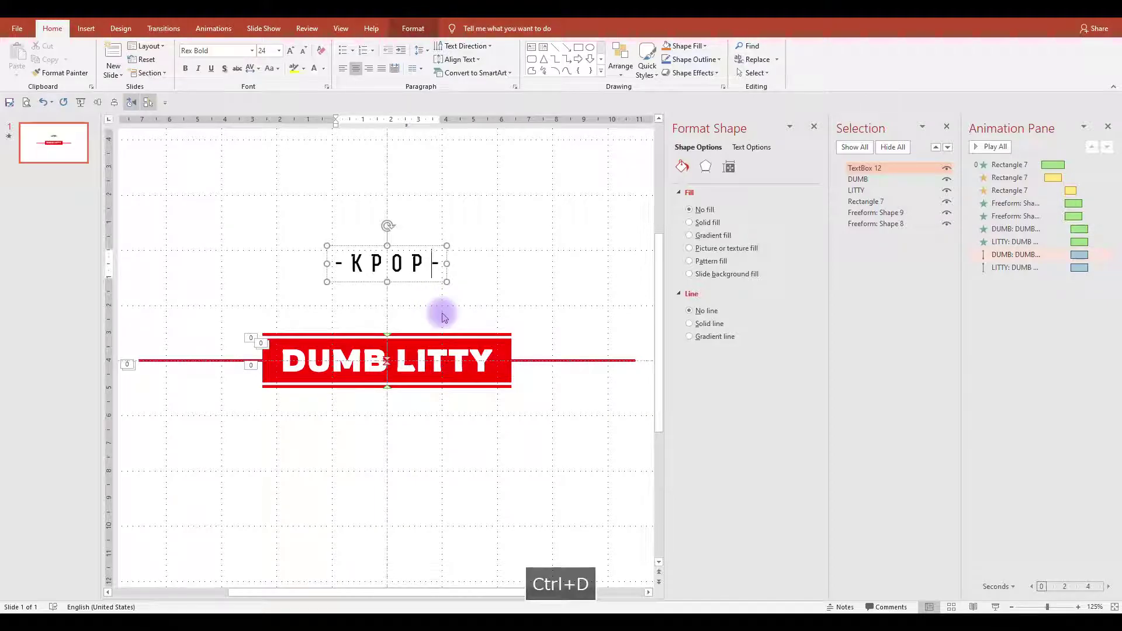
pyautogui.click(475, 296)
pyautogui.moveTo(519, 308); pyautogui.dragTo(277, 221)
pyautogui.hotkey('ctrl', 'd')
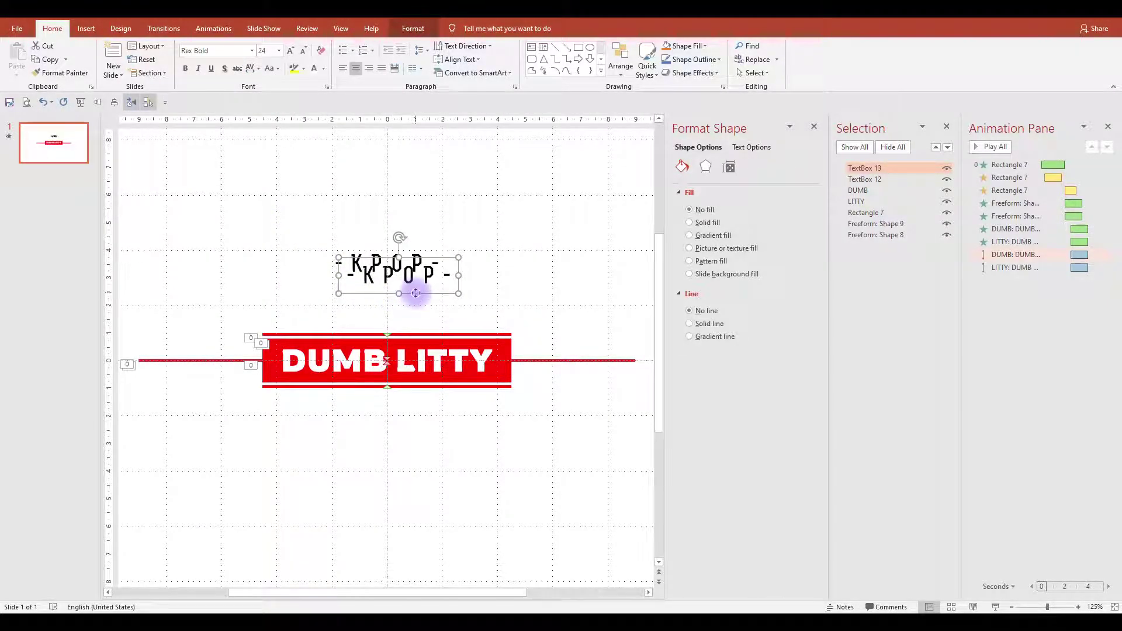
pyautogui.moveTo(413, 291); pyautogui.dragTo(409, 469)
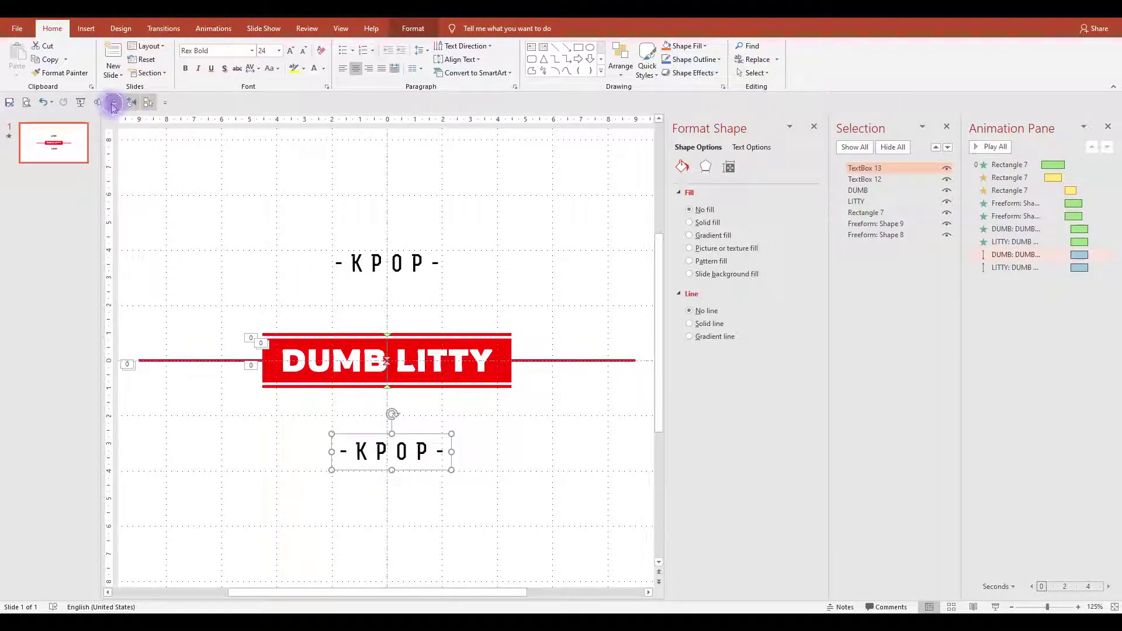
# Move the upper K P O P caption down to just above the red banner and the lower one up to just beneath it
pyautogui.click(393, 260)
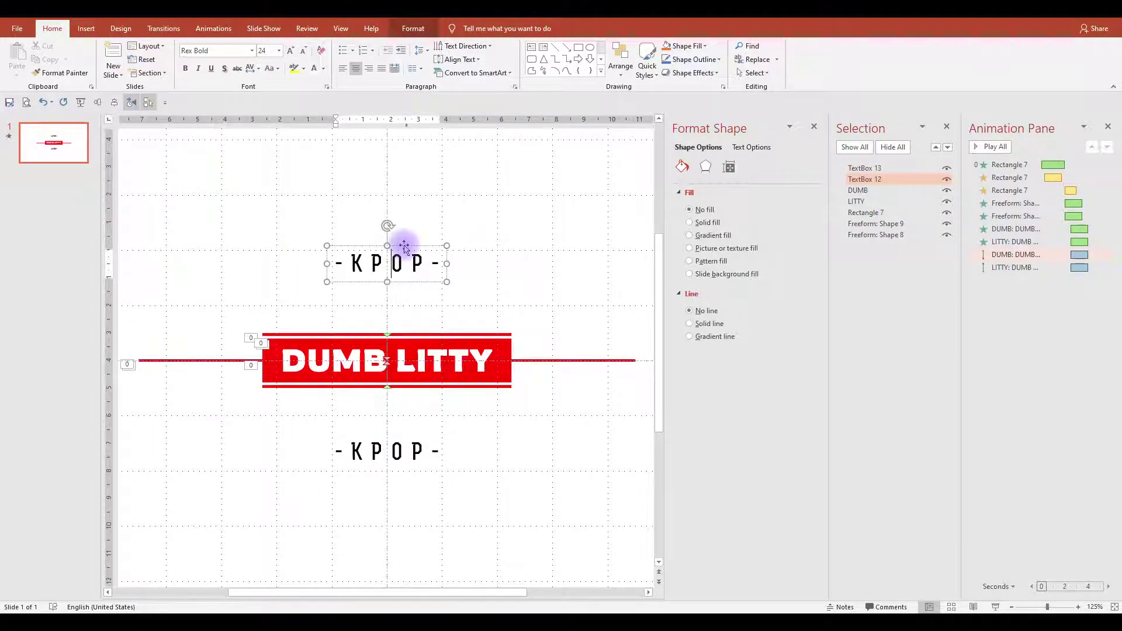
pyautogui.scroll(5, 408, 250)
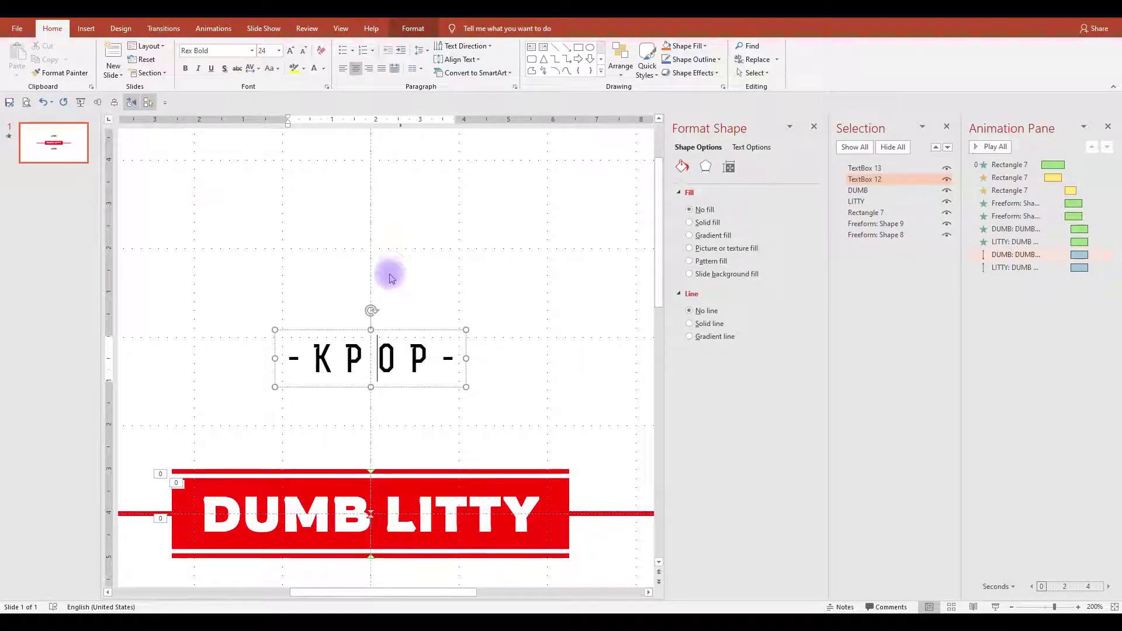
pyautogui.moveTo(387, 331); pyautogui.dragTo(389, 427)
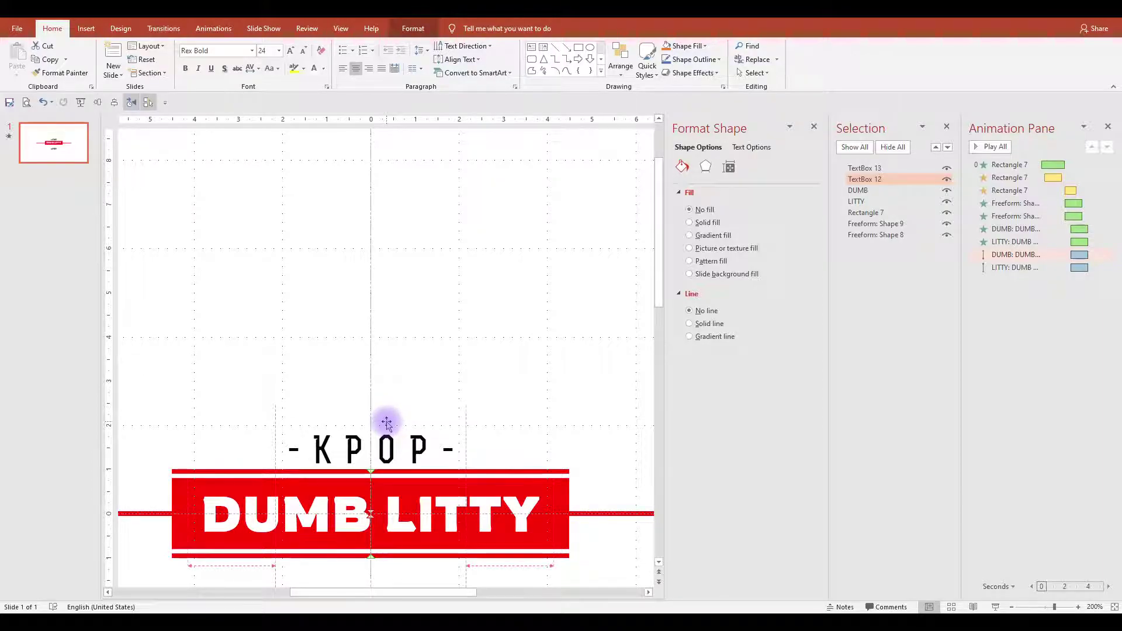
pyautogui.moveTo(387, 423); pyautogui.dragTo(388, 426)
pyautogui.scroll(-5, 430, 509)
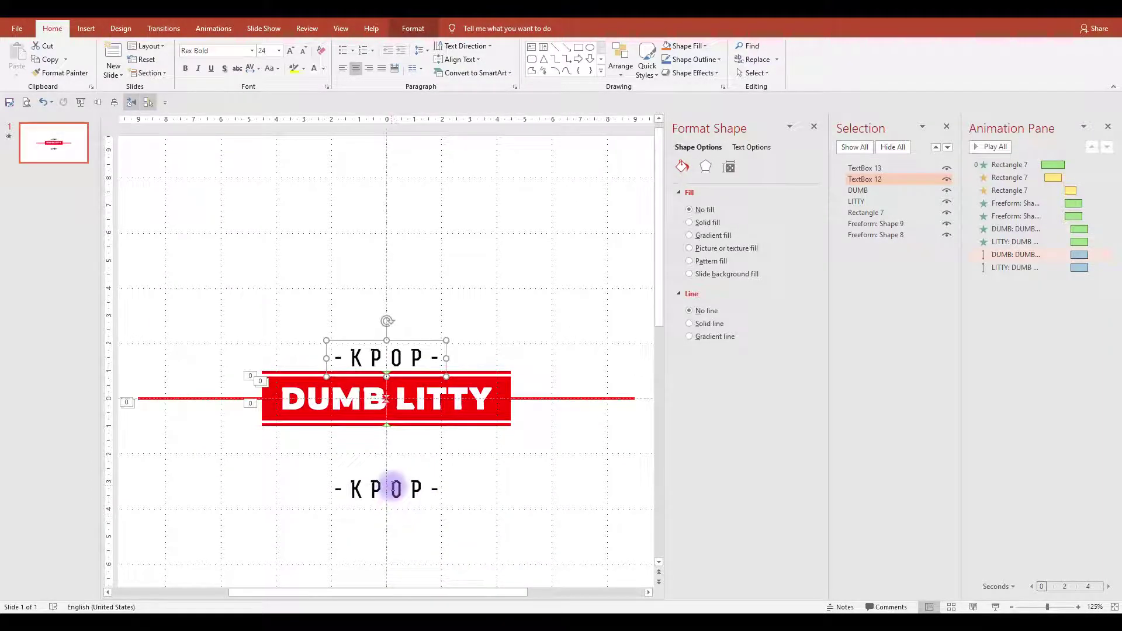
pyautogui.click(391, 488)
pyautogui.moveTo(406, 512); pyautogui.dragTo(404, 459)
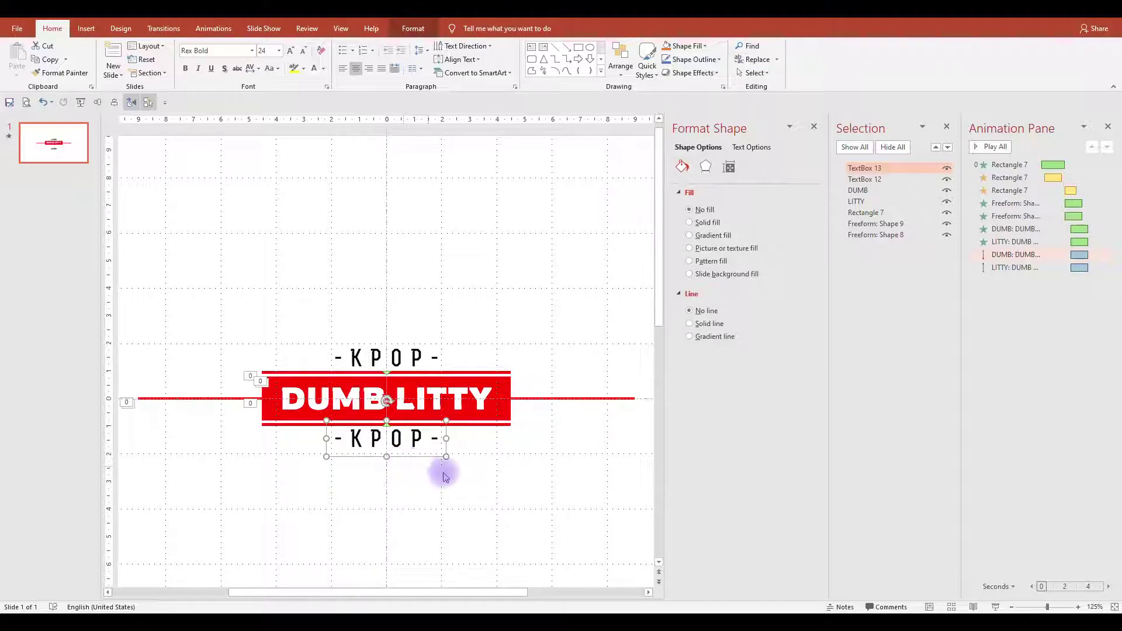
# Change the text of the lower caption to - K A R D -, keeping the spaced letters
pyautogui.click(405, 443)
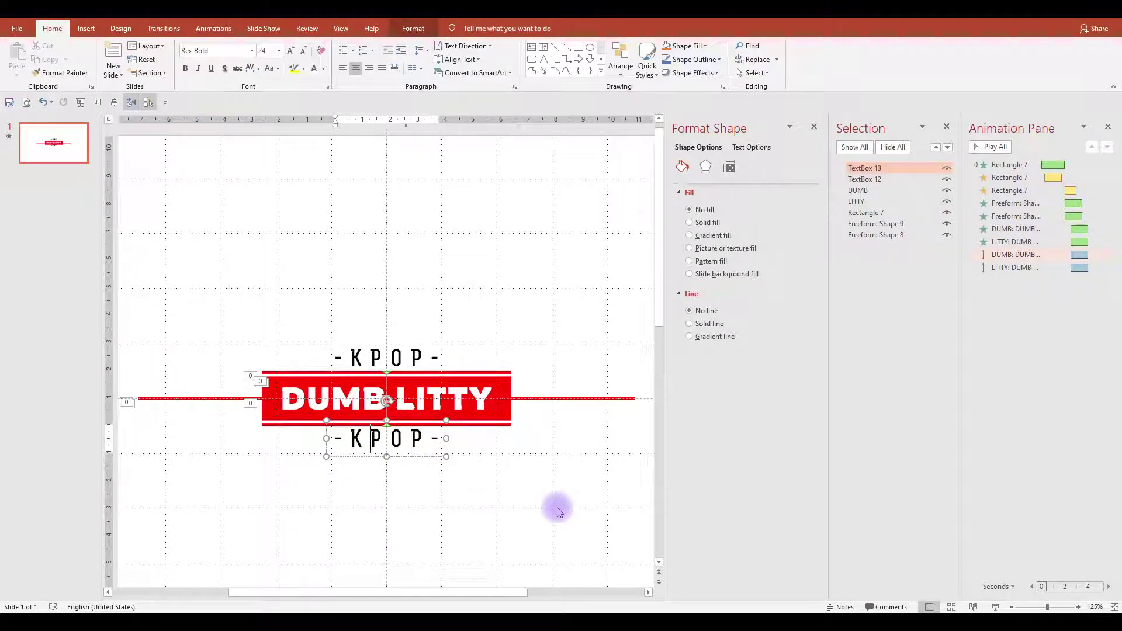
pyautogui.write('A')
pyautogui.press('Delete')
pyautogui.press('Right')
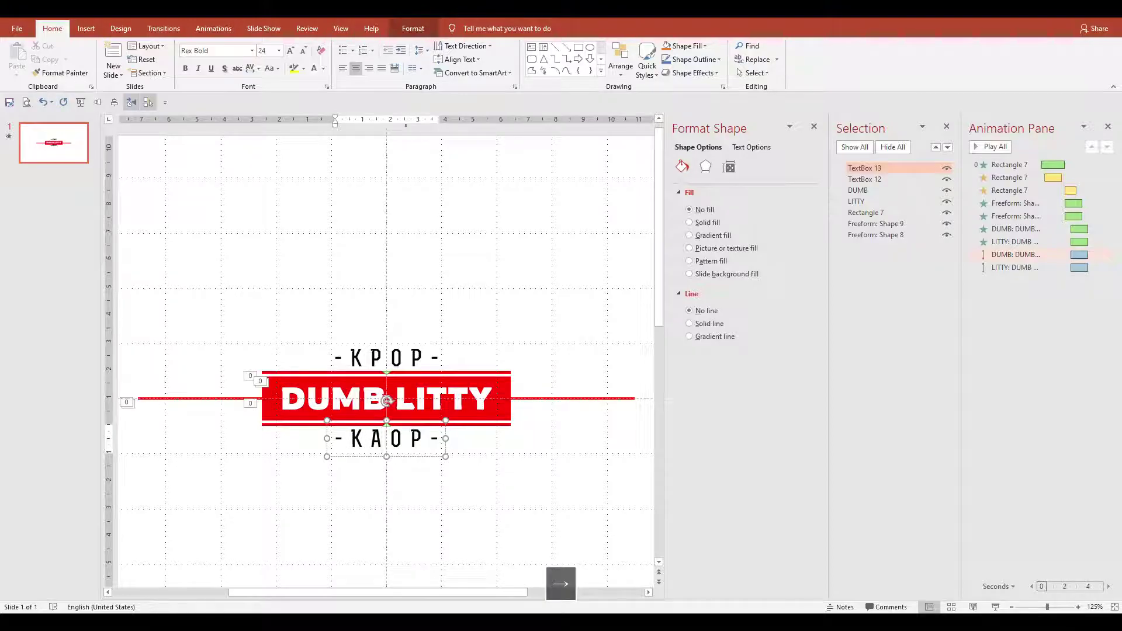
pyautogui.write('R')
pyautogui.press('Delete')
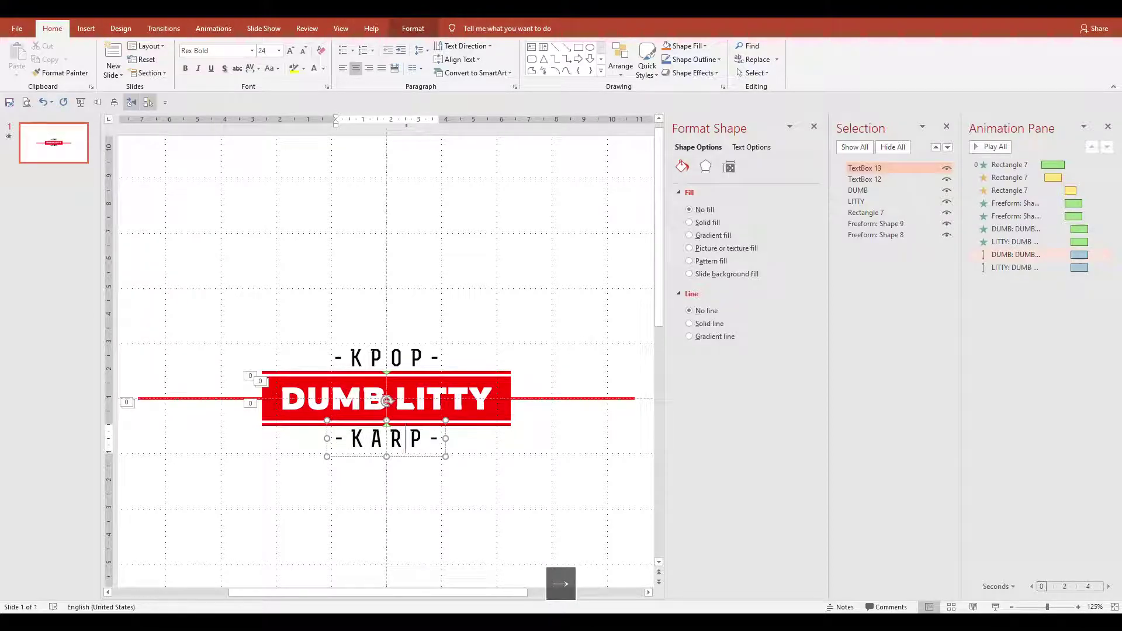
pyautogui.write('D')
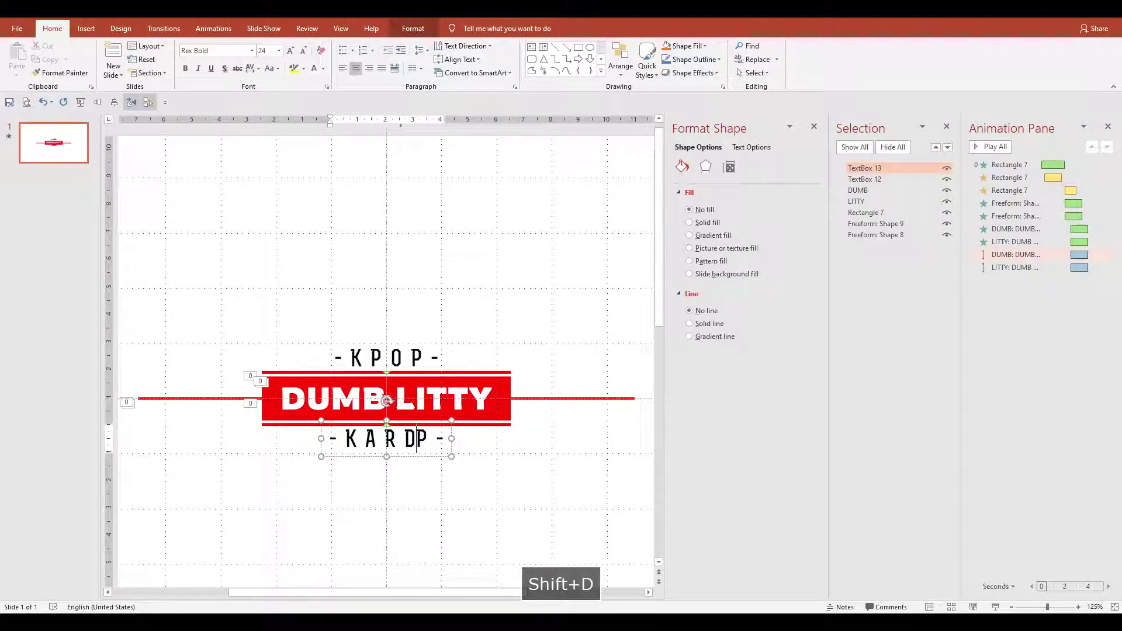
pyautogui.press('Delete')
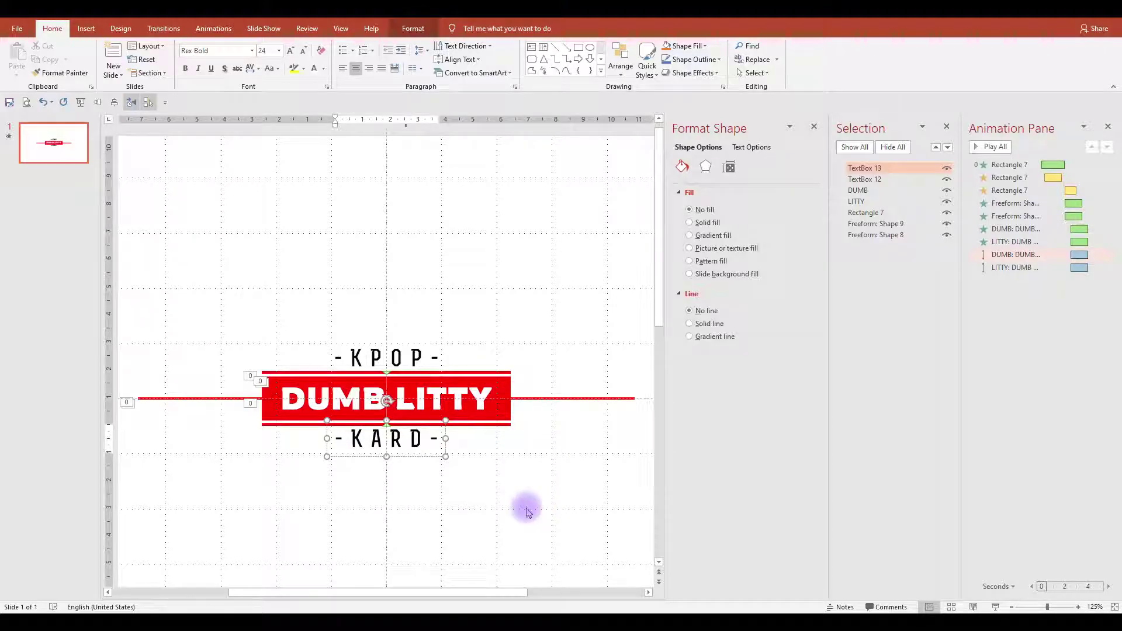
pyautogui.click(577, 300)
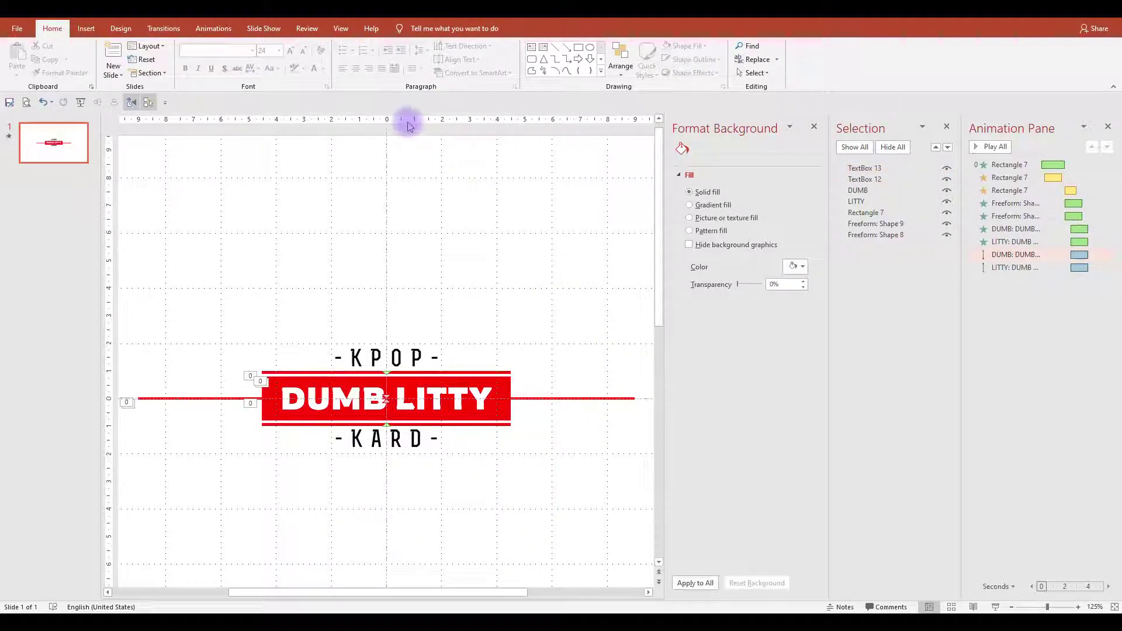
# Draw a wide rectangle in the empty area above the captions, without an outline and filled with black
pyautogui.click(578, 47)
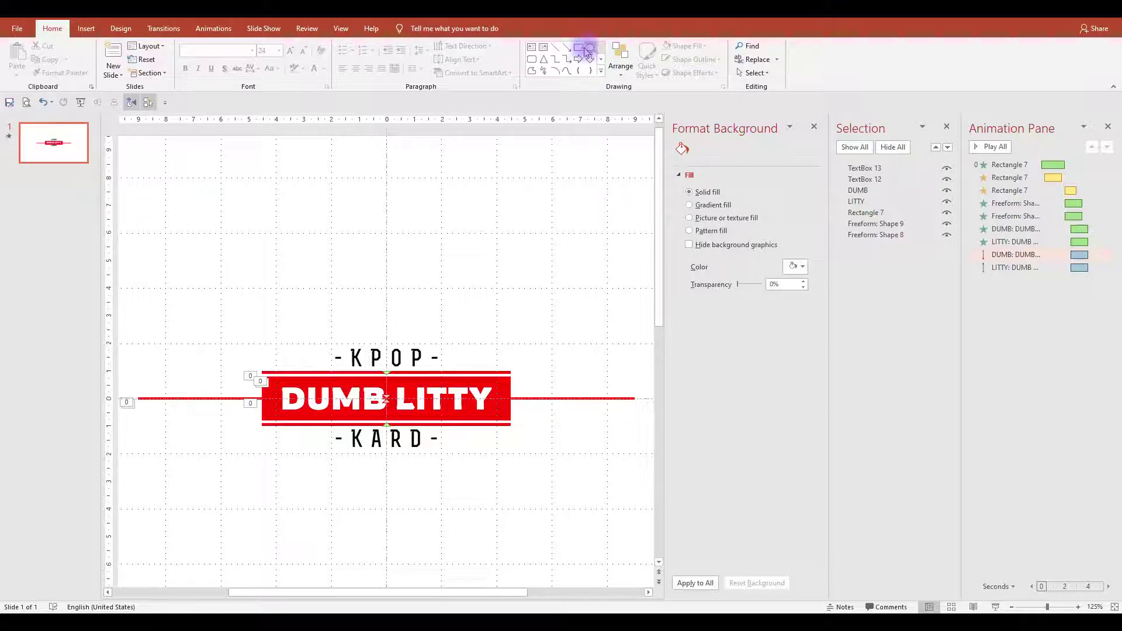
pyautogui.moveTo(271, 186); pyautogui.dragTo(511, 222)
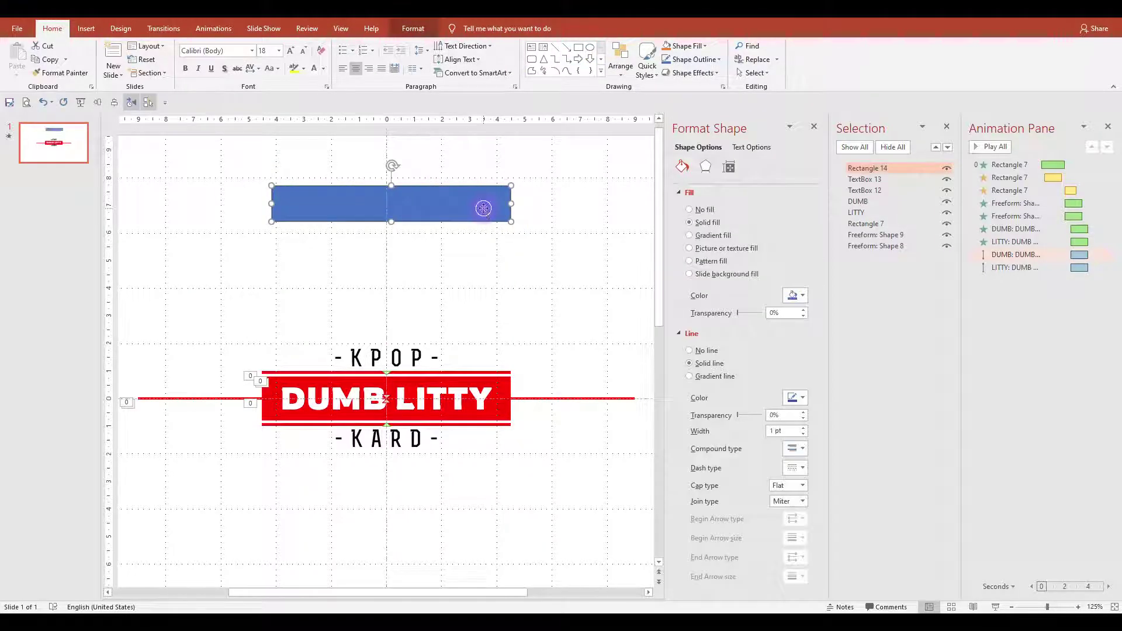
pyautogui.rightClick(483, 207)
pyautogui.click(706, 351)
pyautogui.click(798, 295)
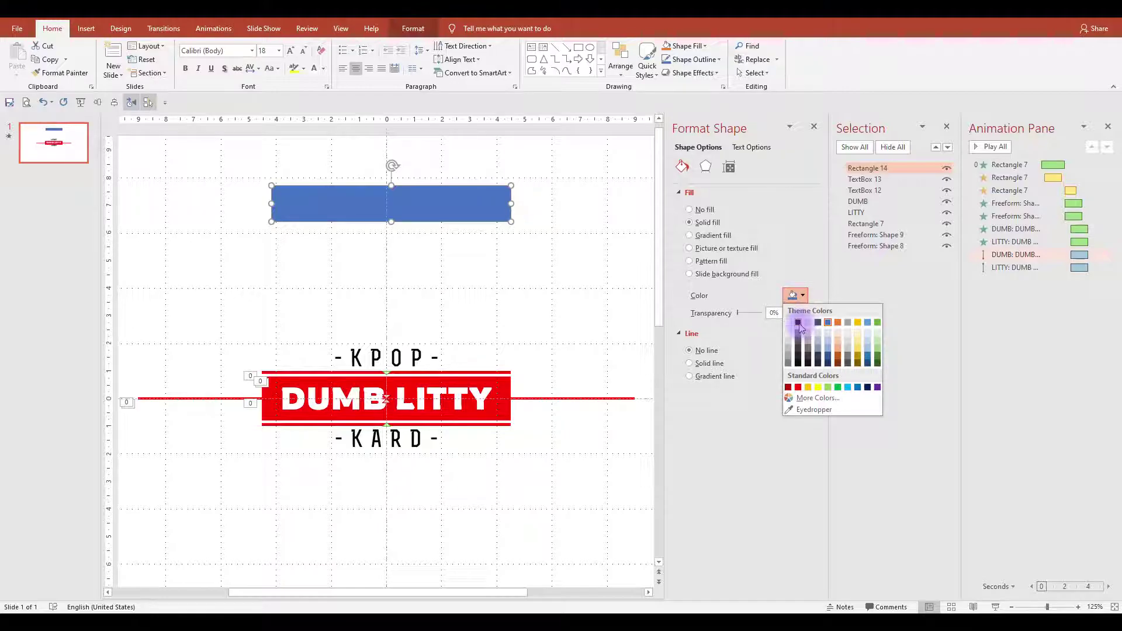
pyautogui.click(799, 323)
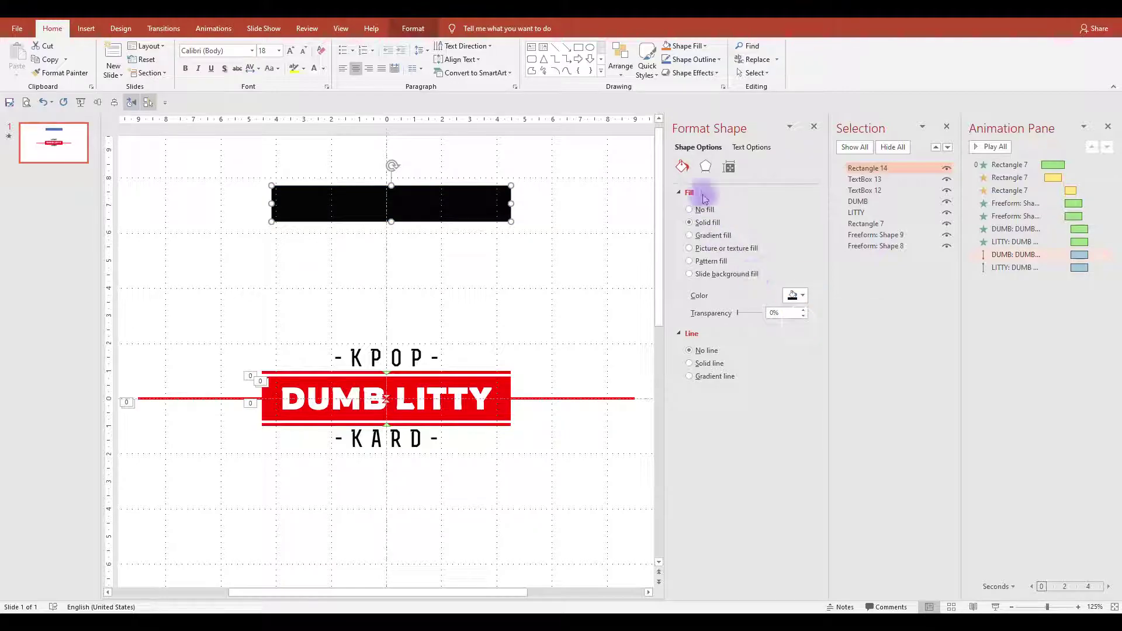
# Set the black rectangle's width to 9 cm and its height to 2 cm
pyautogui.click(731, 167)
pyautogui.moveTo(769, 228); pyautogui.dragTo(741, 206)
pyautogui.write('9')
pyautogui.write('2')
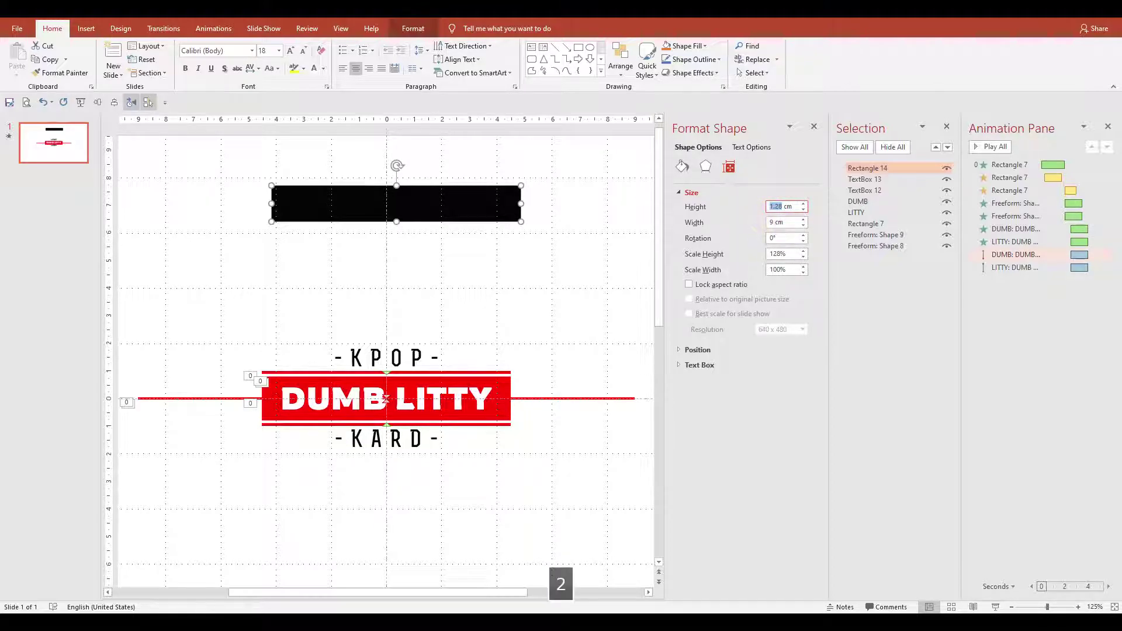
pyautogui.click(790, 223)
# Reorder the layers so the black rectangle lies behind the banner shapes and both caption text boxes lie behind the rectangle
pyautogui.moveTo(874, 171); pyautogui.dragTo(874, 255)
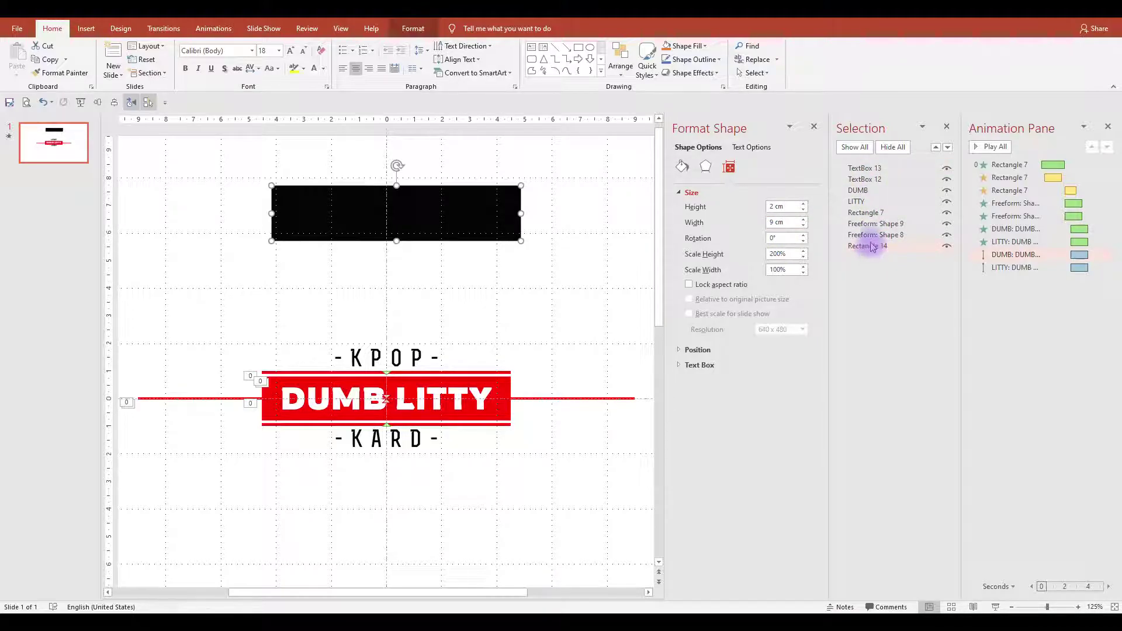
pyautogui.click(875, 169)
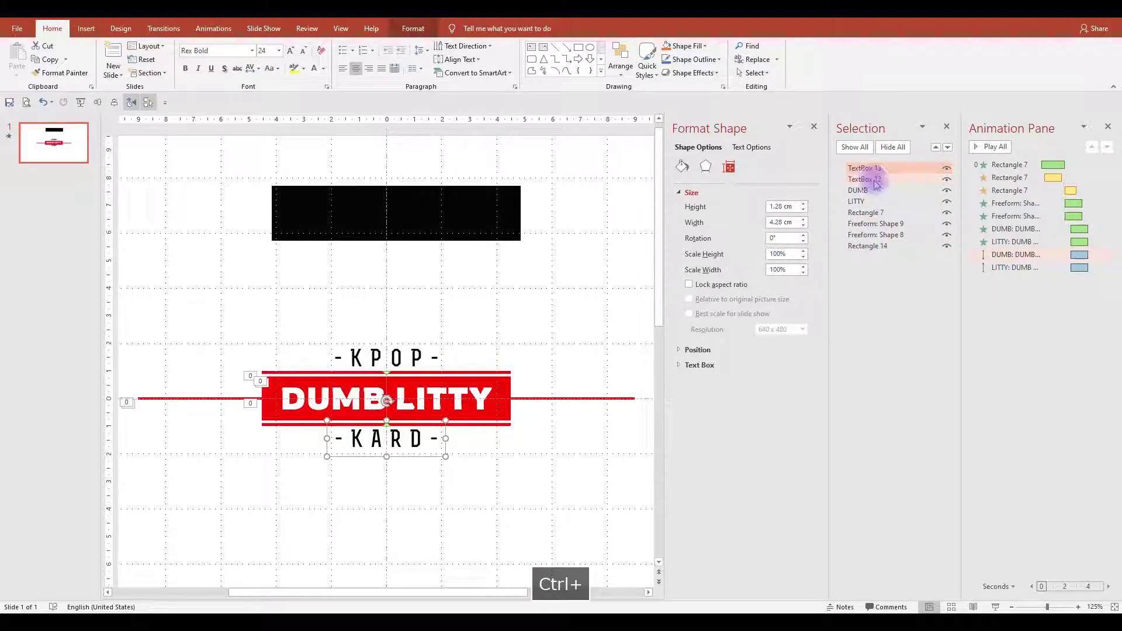
pyautogui.keyDown('ctrl'); pyautogui.click(874, 173); pyautogui.keyUp('ctrl')
pyautogui.moveTo(874, 171); pyautogui.dragTo(874, 260)
pyautogui.click(590, 222)
# Centre the black rectangle vertically and horizontally on the slide so it sits behind the red banner
pyautogui.click(471, 215)
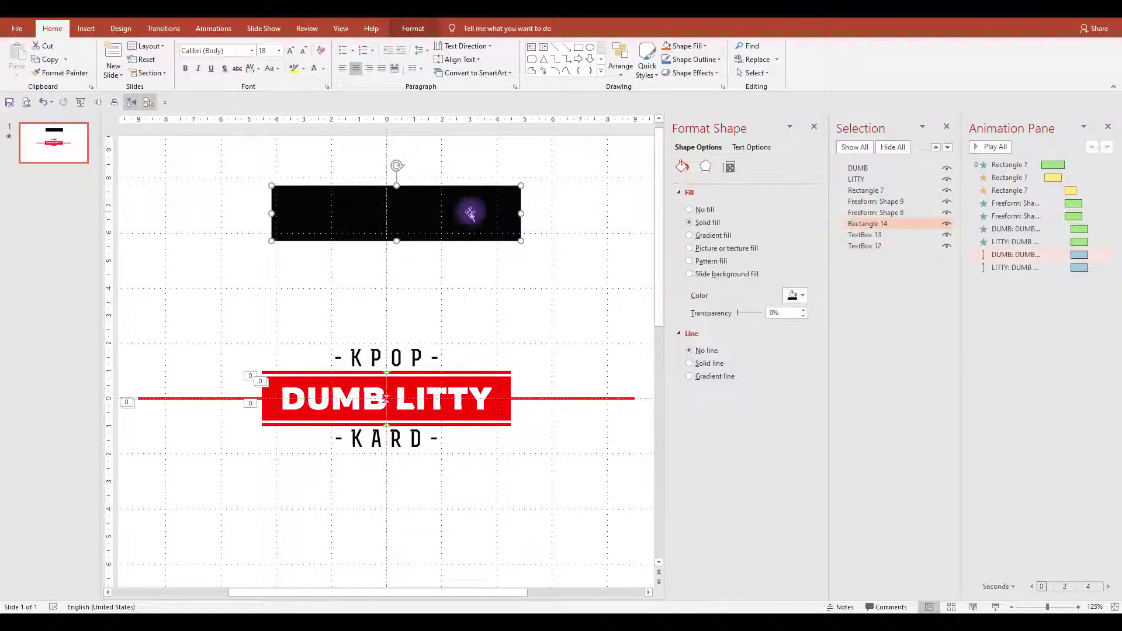
pyautogui.click(96, 105)
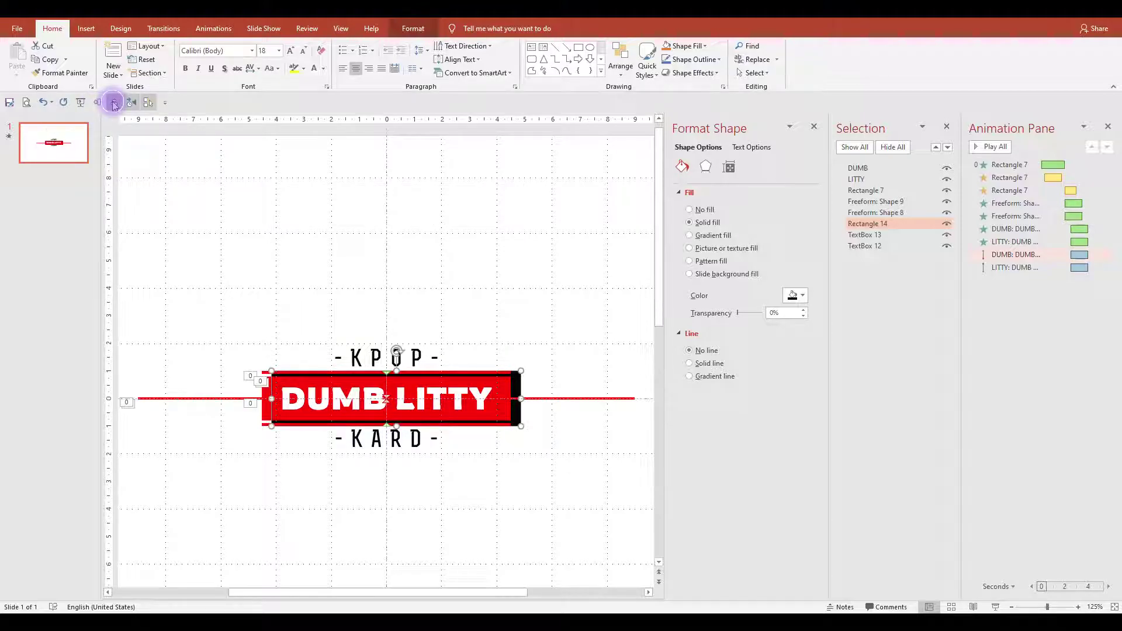
pyautogui.click(114, 104)
pyautogui.click(579, 316)
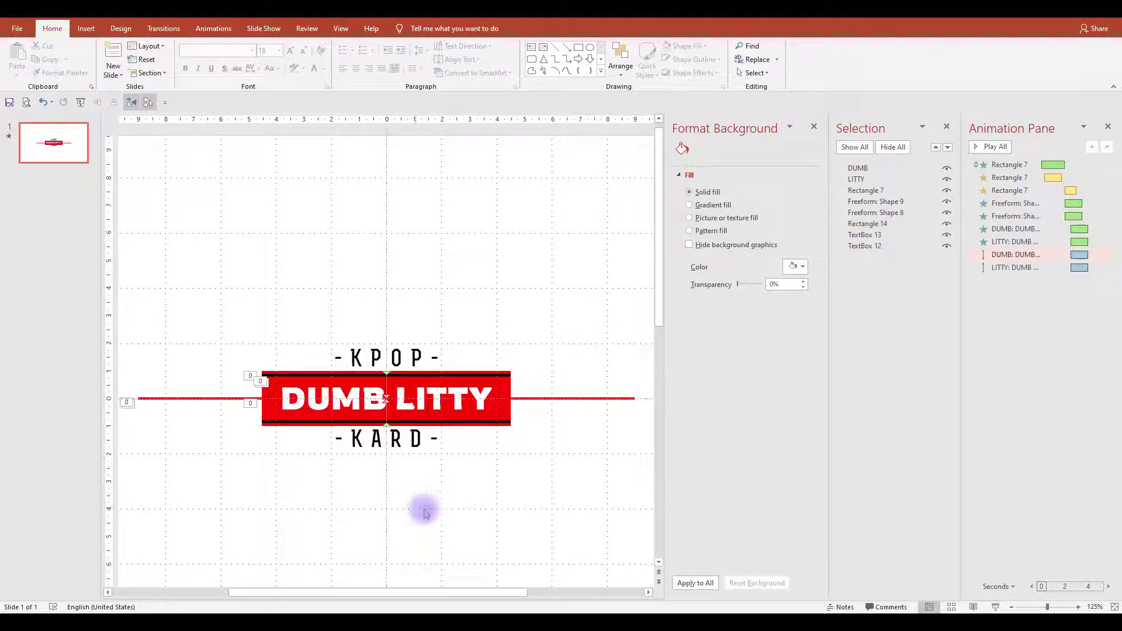
# Set the font colour of both the K P O P and K A R D captions to white
pyautogui.click(418, 447)
pyautogui.click(410, 421)
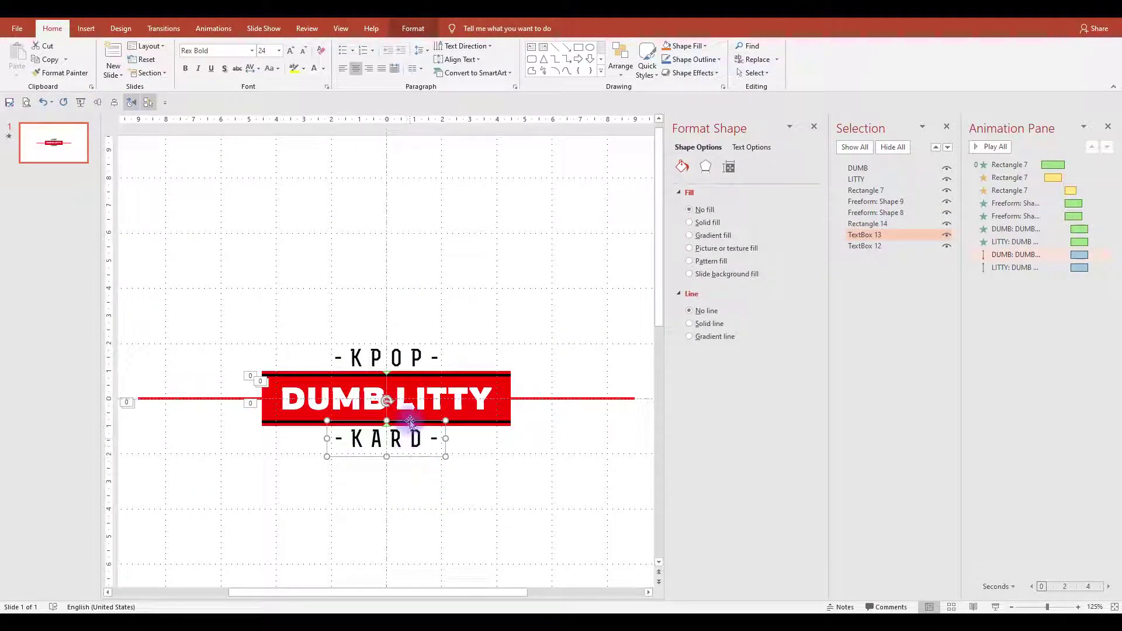
pyautogui.keyDown('ctrl'); pyautogui.click(402, 367); pyautogui.keyUp('ctrl')
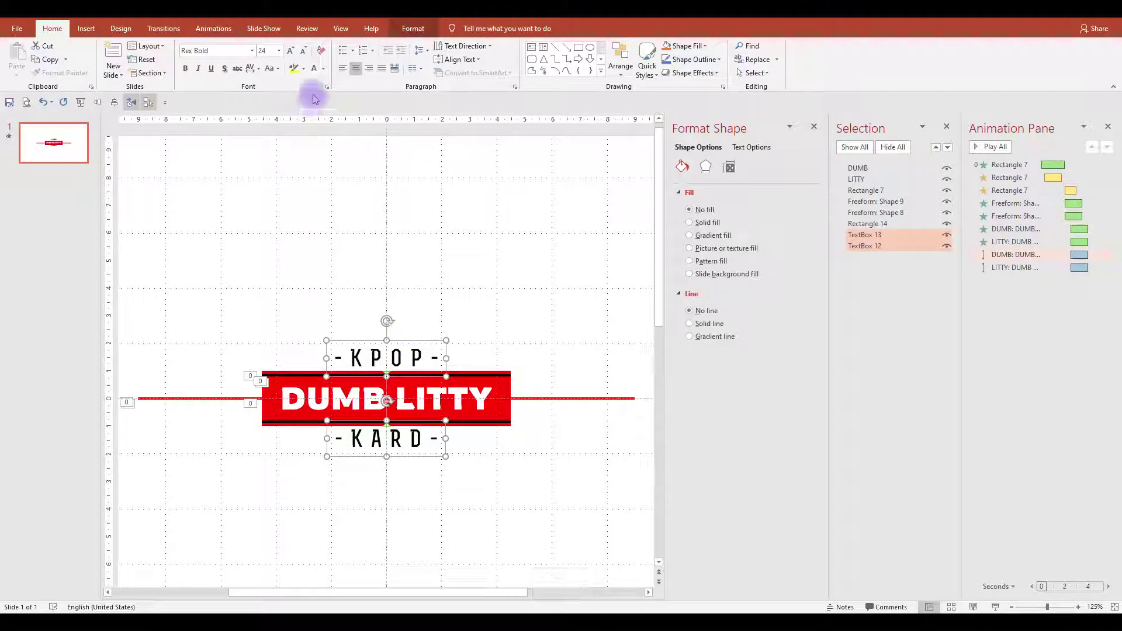
pyautogui.click(583, 298)
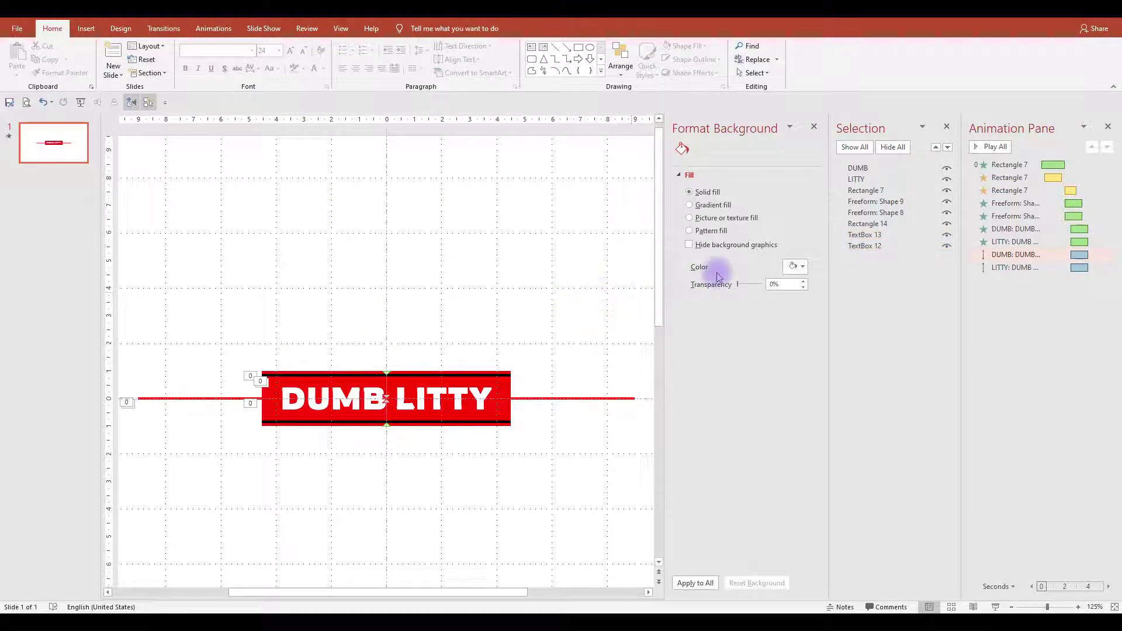
# Set the slide background's solid fill colour to black
pyautogui.click(795, 266)
pyautogui.click(798, 305)
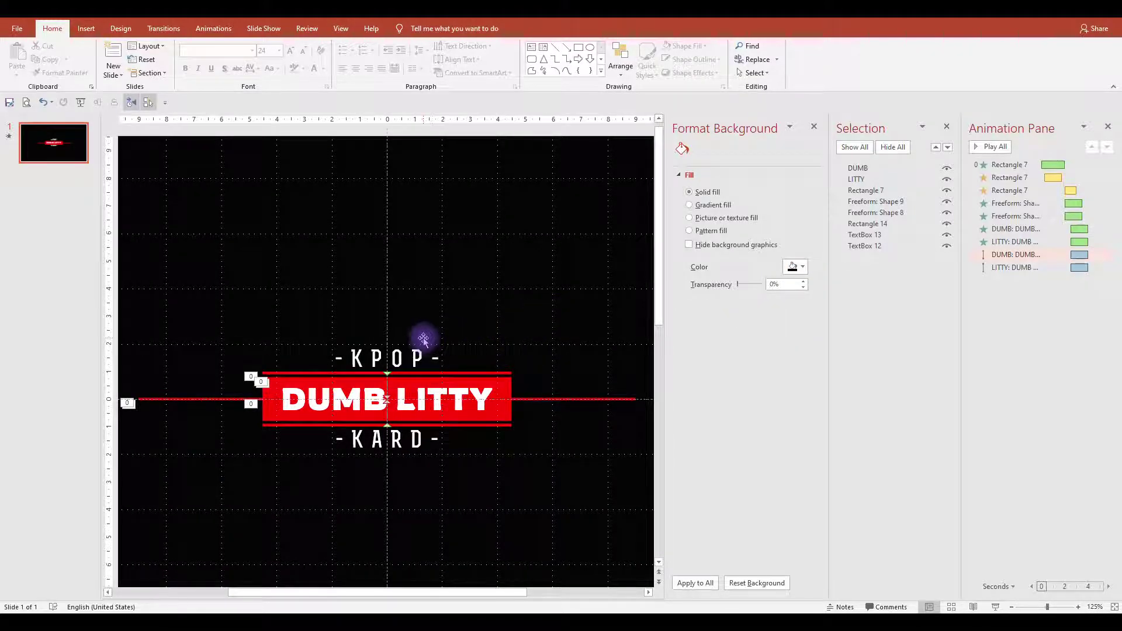
# Apply the Float In entrance animation to the K P O P and K A R D captions, with K A R D set to Float Down
pyautogui.click(409, 358)
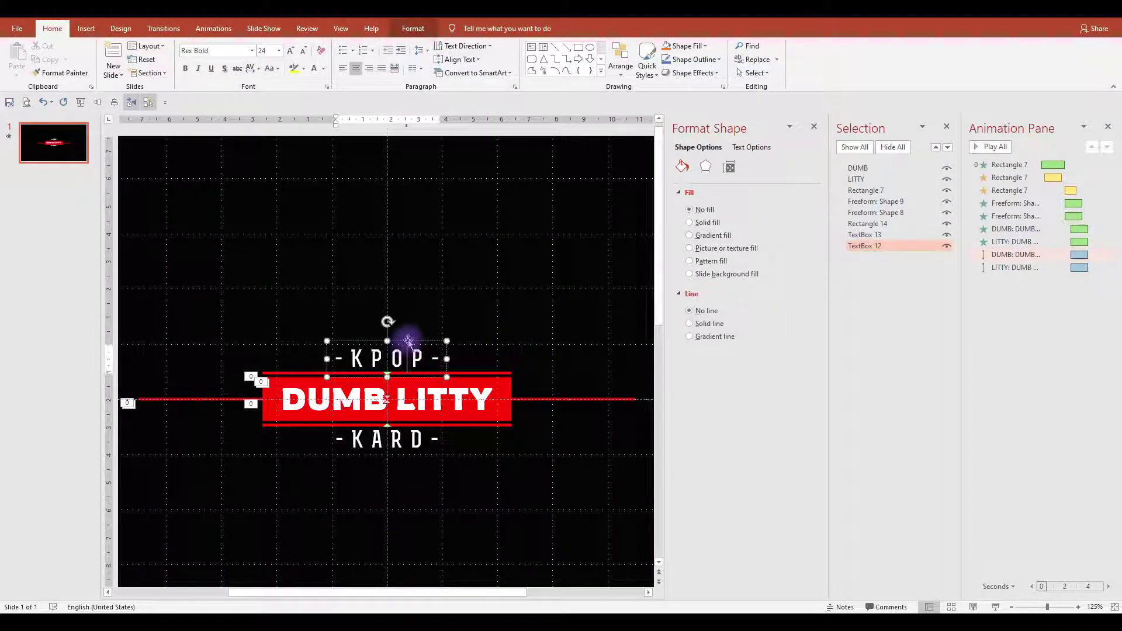
pyautogui.keyDown('ctrl'); pyautogui.click(415, 440); pyautogui.keyUp('ctrl')
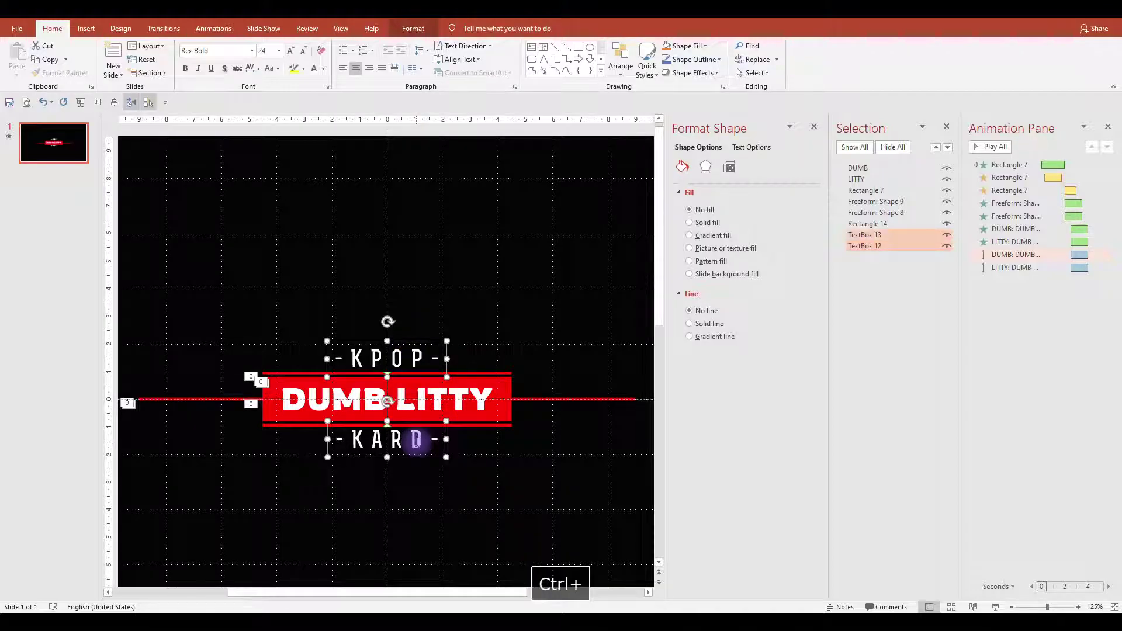
pyautogui.click(226, 29)
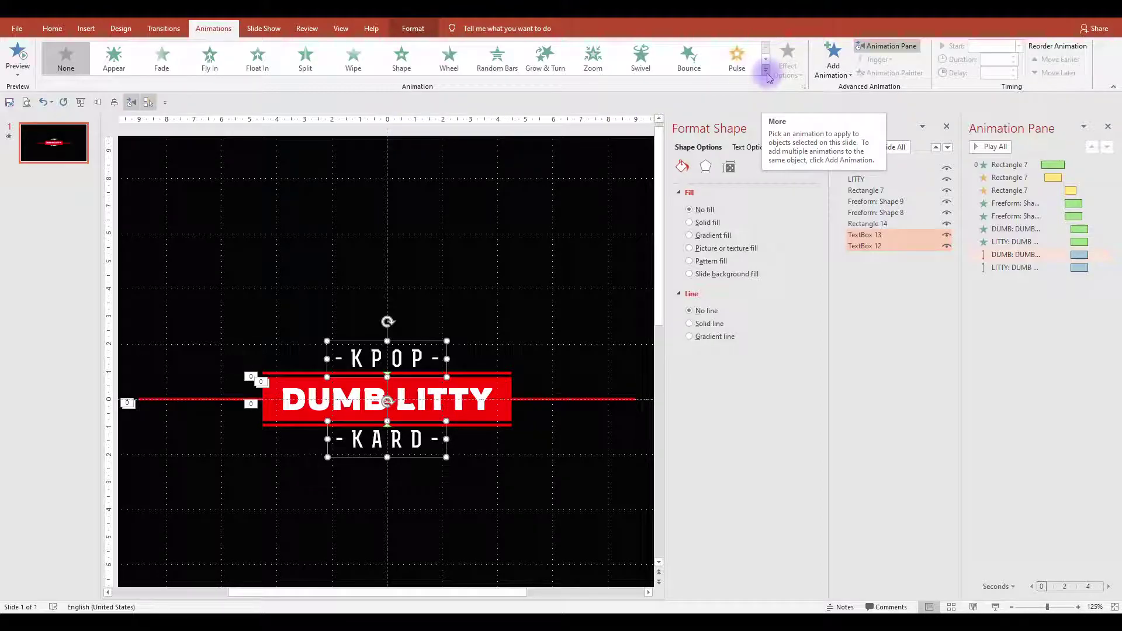
pyautogui.click(257, 57)
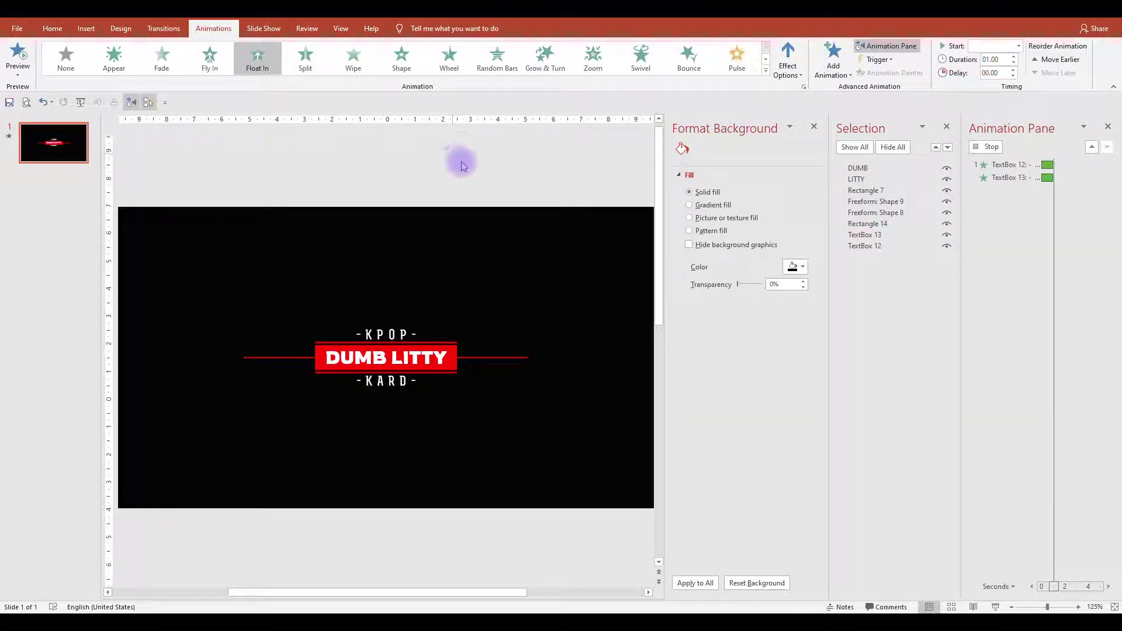
pyautogui.click(414, 439)
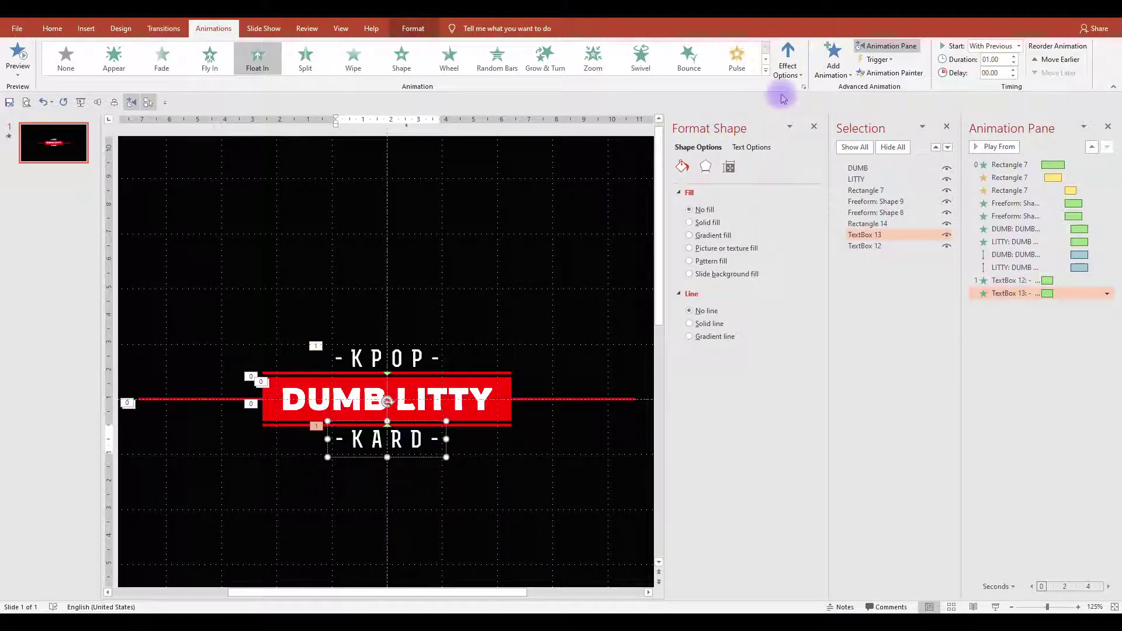
pyautogui.click(788, 61)
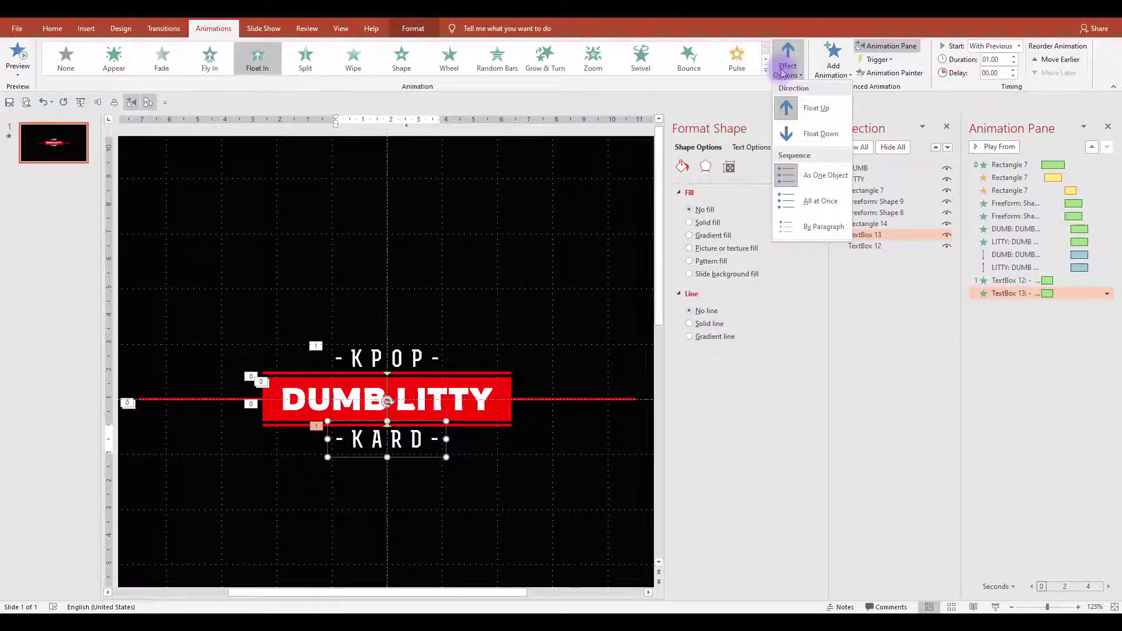
pyautogui.click(806, 132)
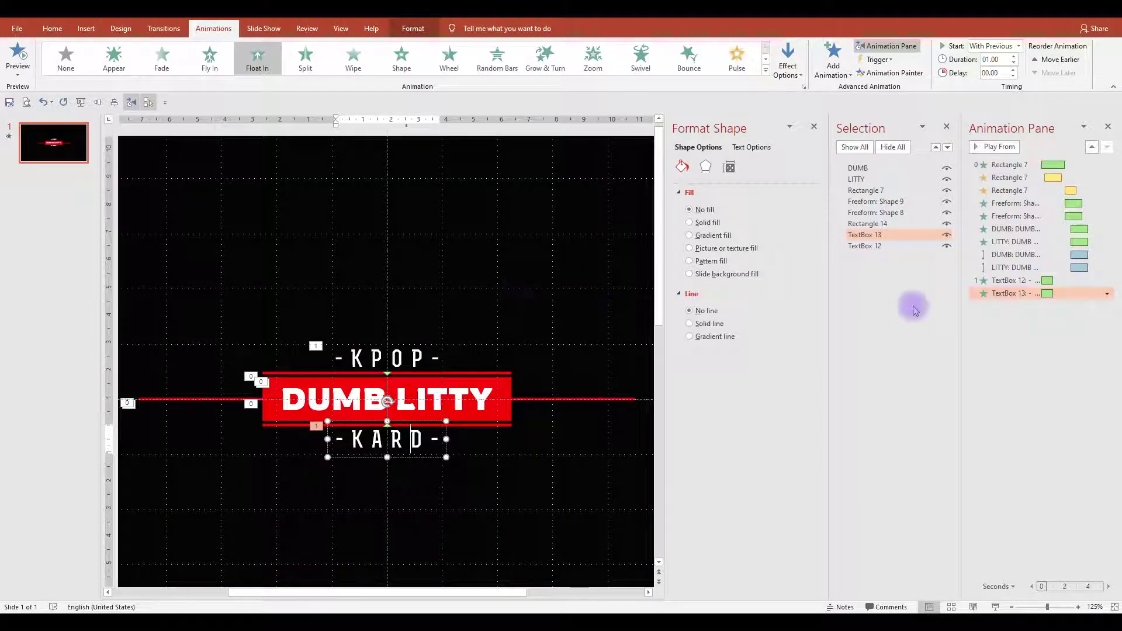
# Set both caption animations to start With Previous, with a duration of 1.50 seconds and a delay of 2.75 seconds
pyautogui.click(994, 281)
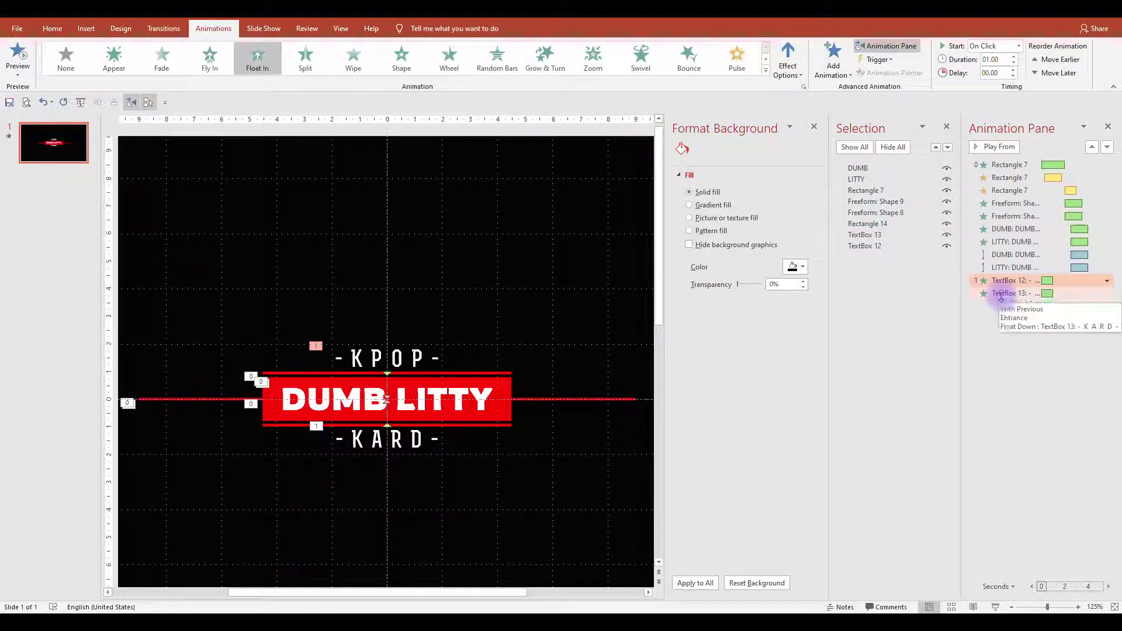
pyautogui.rightClick(1002, 294)
pyautogui.click(1032, 319)
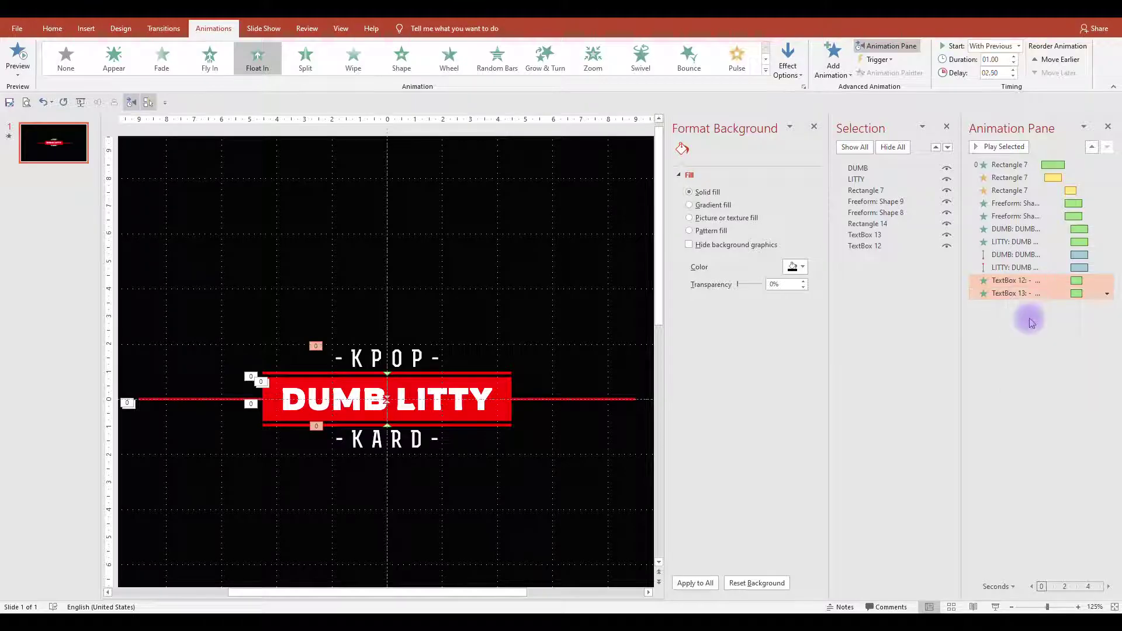
pyautogui.click(1015, 57)
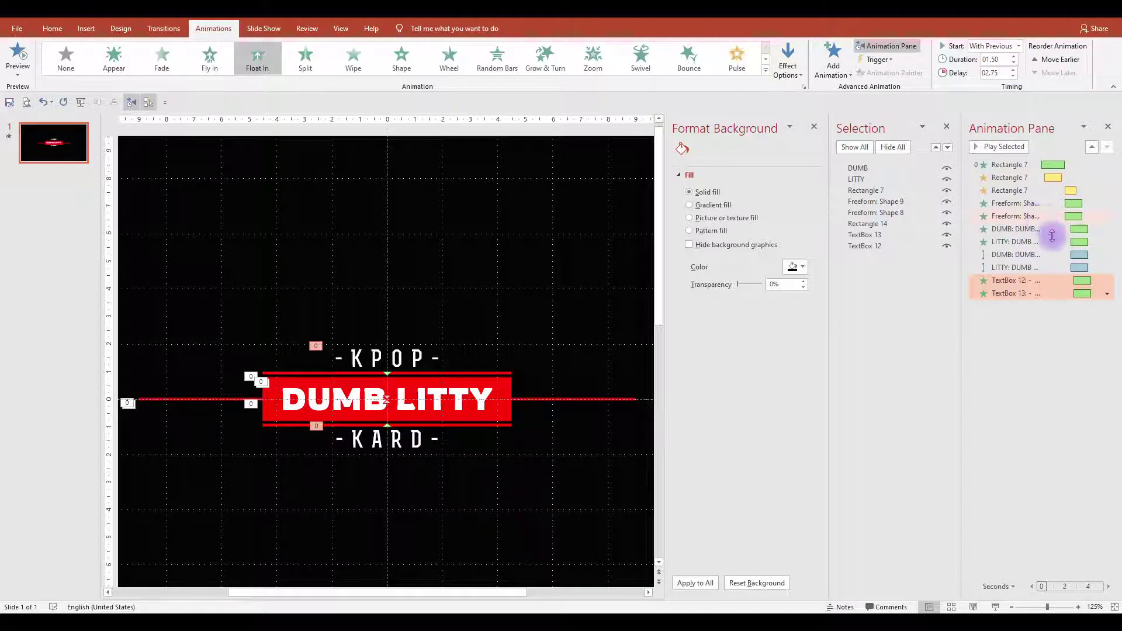
pyautogui.keyDown('ctrl'); pyautogui.click(1087, 291); pyautogui.keyUp('ctrl')
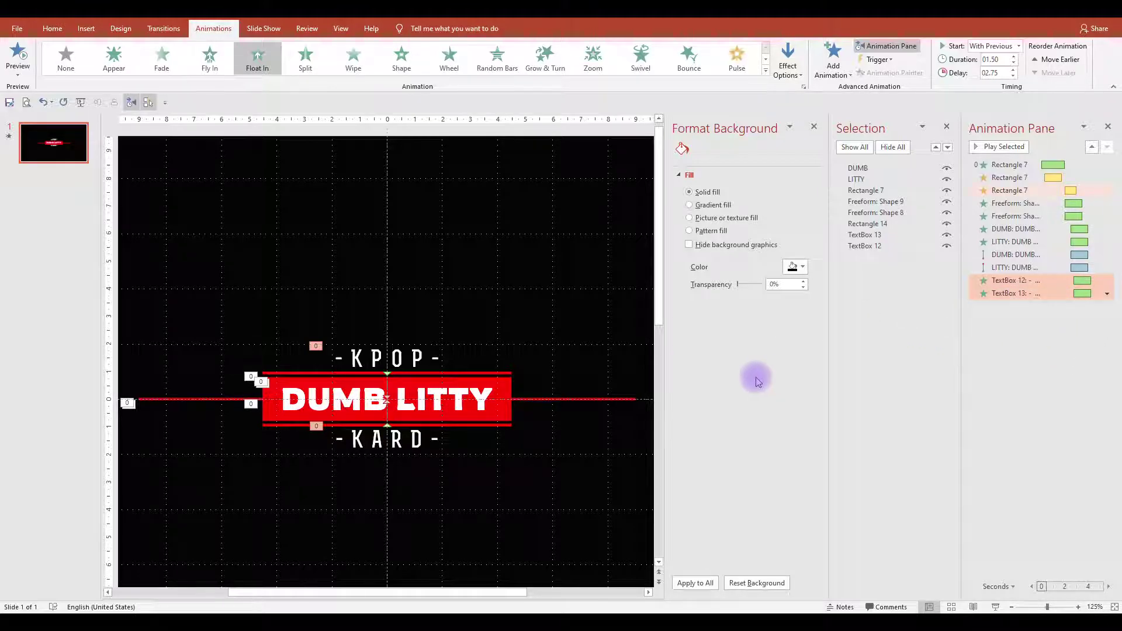
pyautogui.click(997, 351)
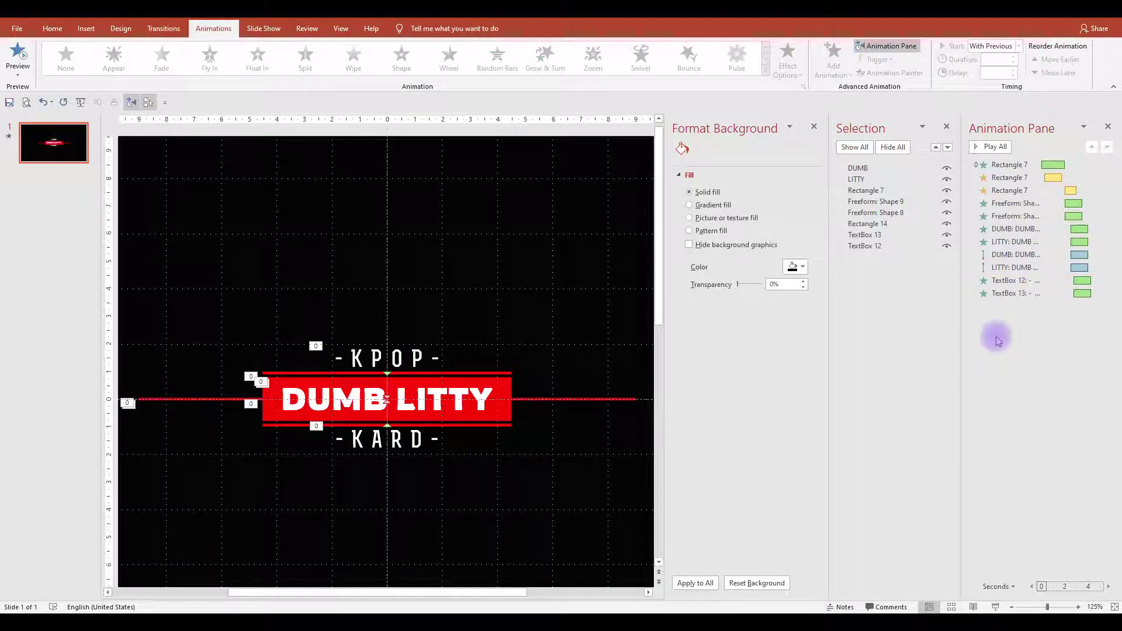
# Check the stacking order of the DUMB and LITTY texts, the black rectangle and the two caption text boxes
pyautogui.click(863, 168)
pyautogui.keyDown('ctrl'); pyautogui.click(858, 179); pyautogui.keyUp('ctrl')
pyautogui.moveTo(865, 170)
pyautogui.mouseDown()
pyautogui.moveTo(870, 261)
pyautogui.moveTo(864, 167)
pyautogui.mouseUp()
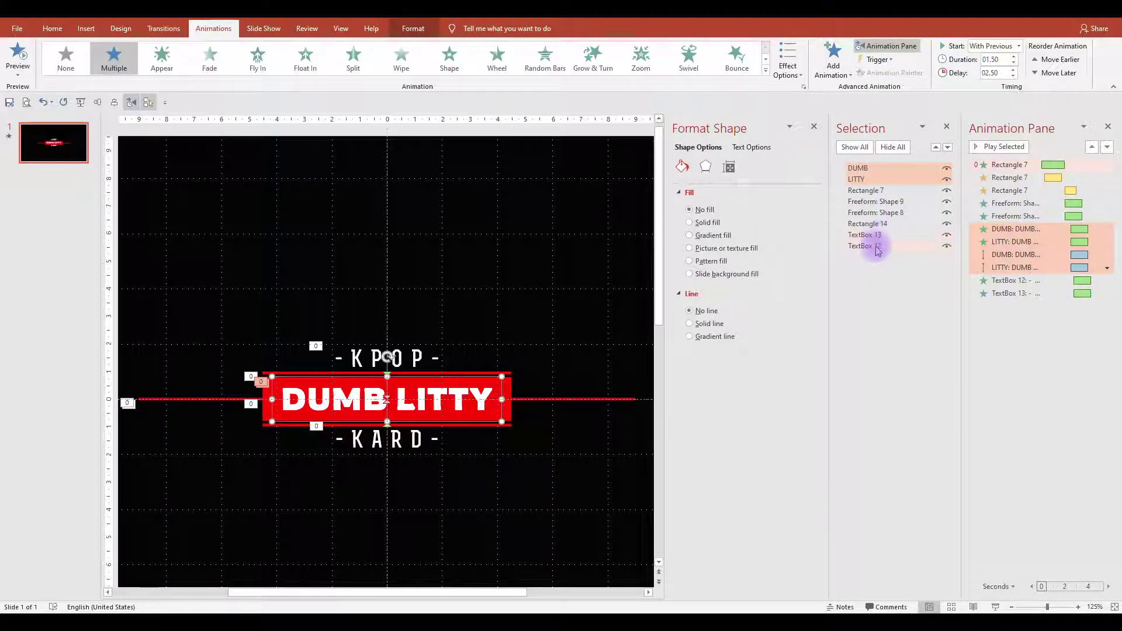
pyautogui.click(871, 225)
pyautogui.click(1076, 343)
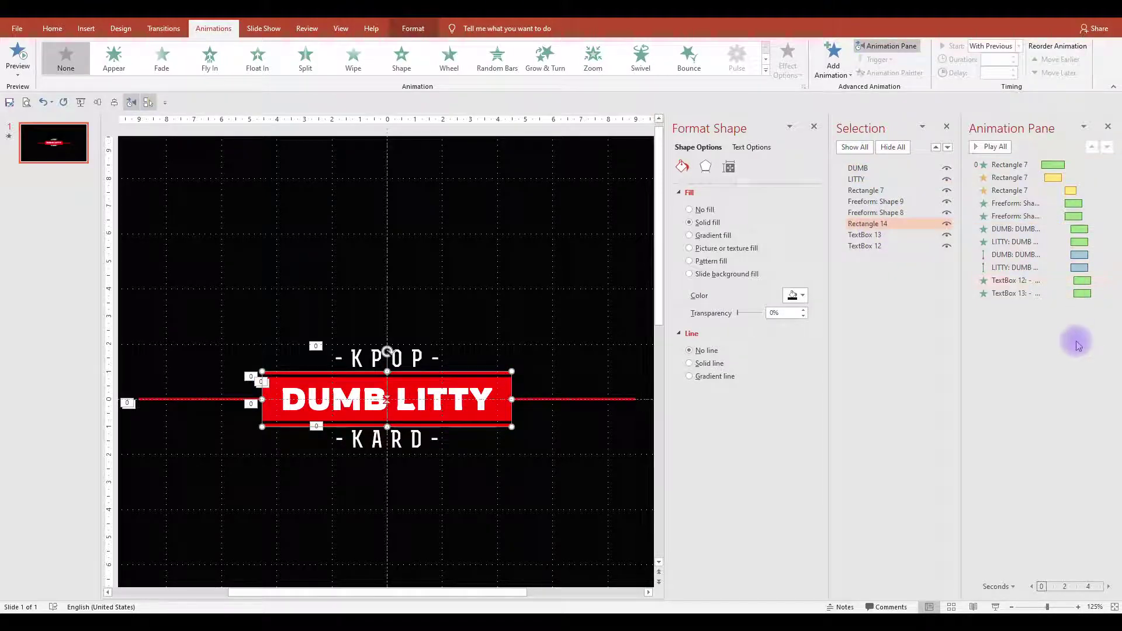
# Preview the slide's complete animation sequence in the editor and run it as a full-screen slide show
pyautogui.click(1002, 147)
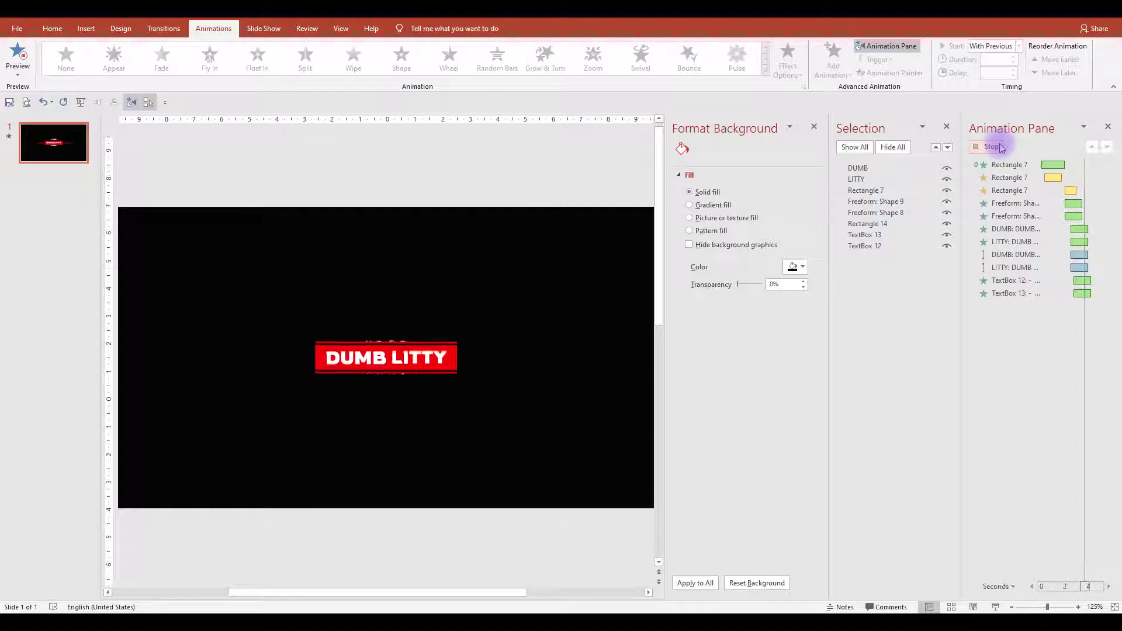
pyautogui.click(992, 147)
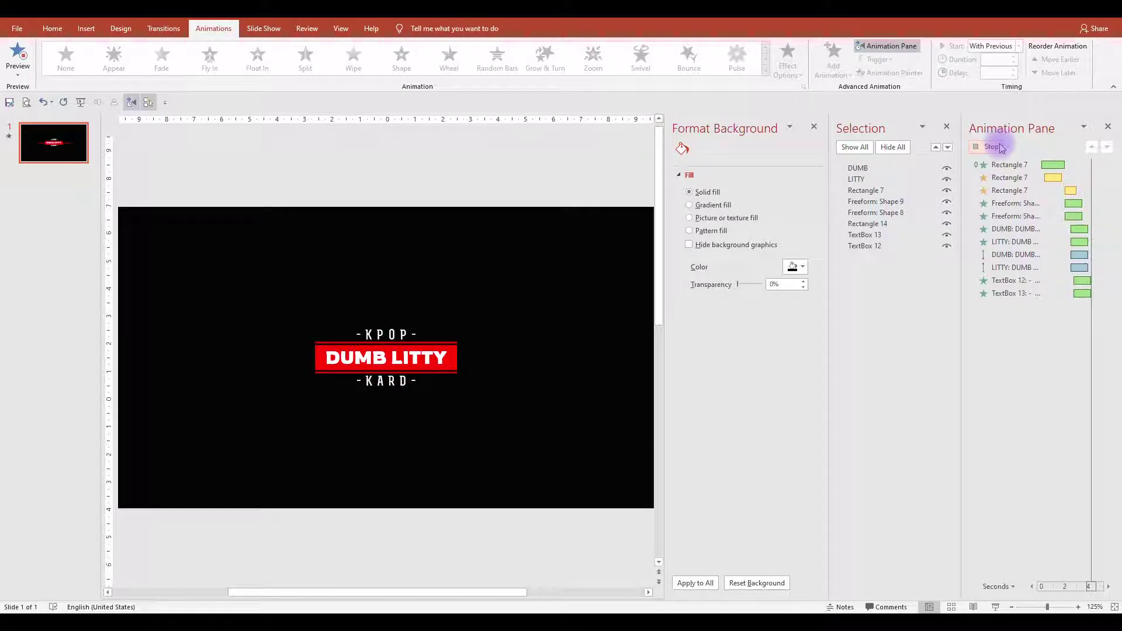
pyautogui.click(81, 102)
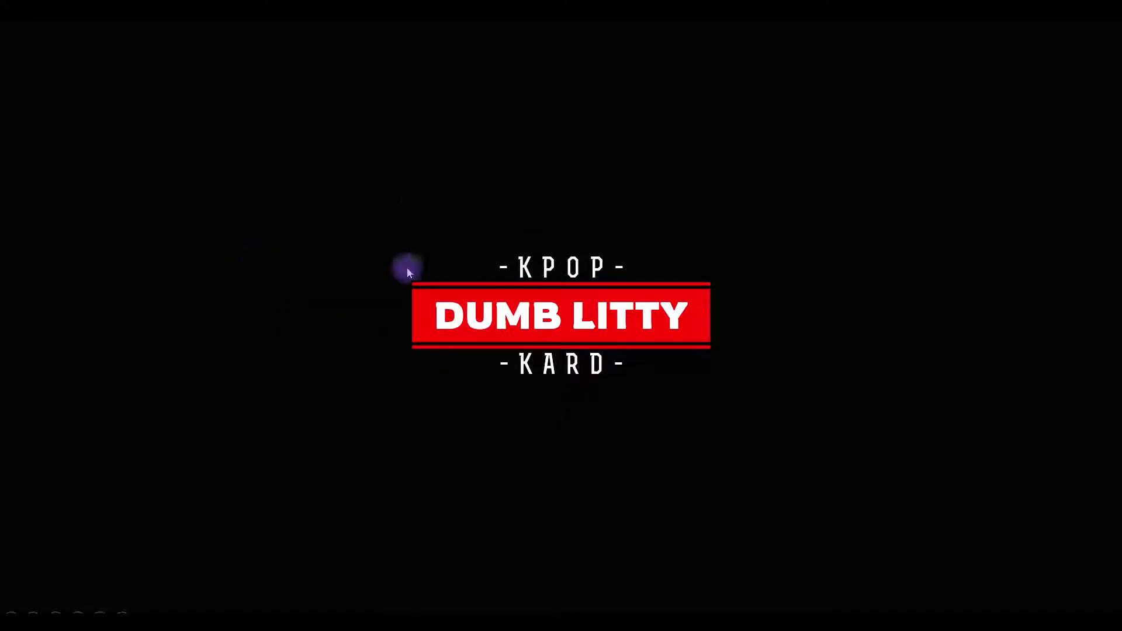
pyautogui.click(768, 352)
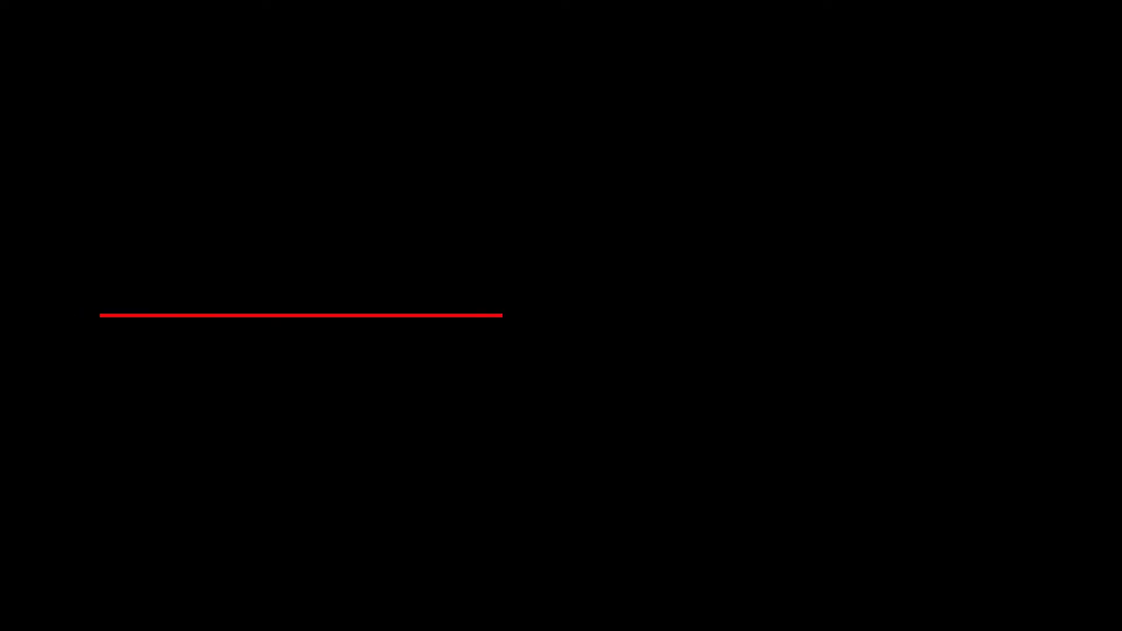